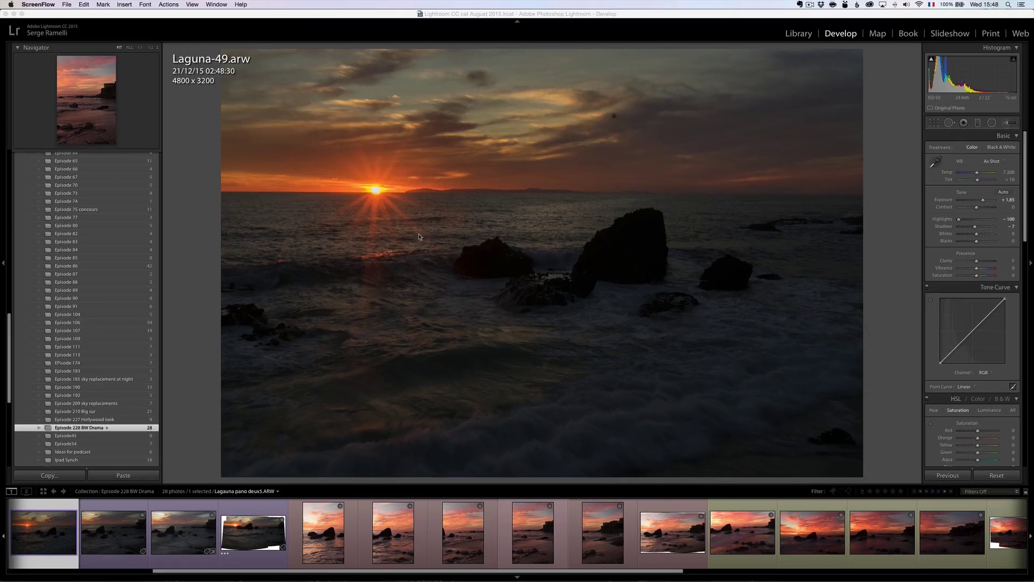
Compare the Laguna-49, Laguna-21 and Laguna-9 sunset shots and their merged panorama, with exposure details shown over the photo.
left_click(112, 536)
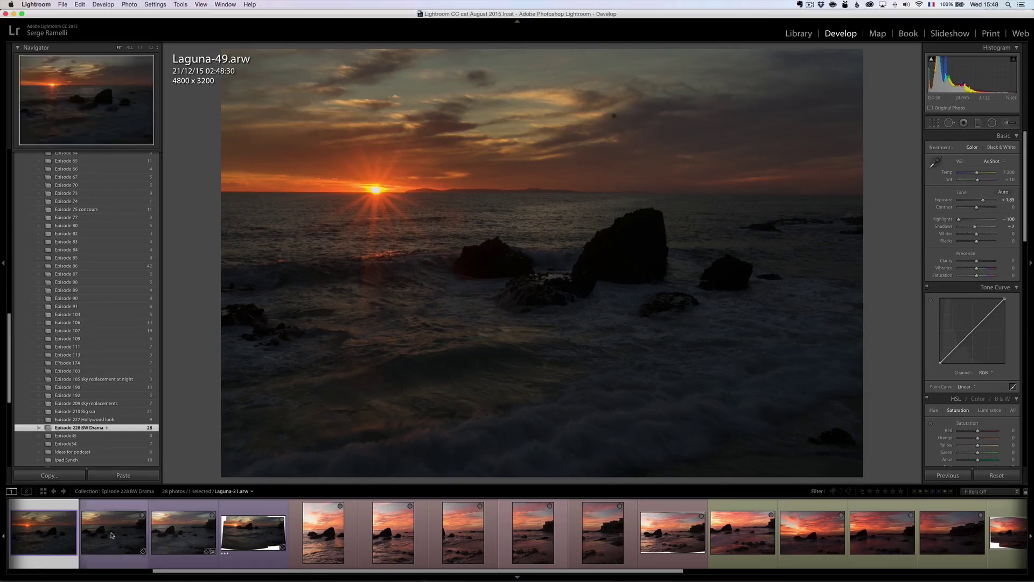
left_click(180, 534)
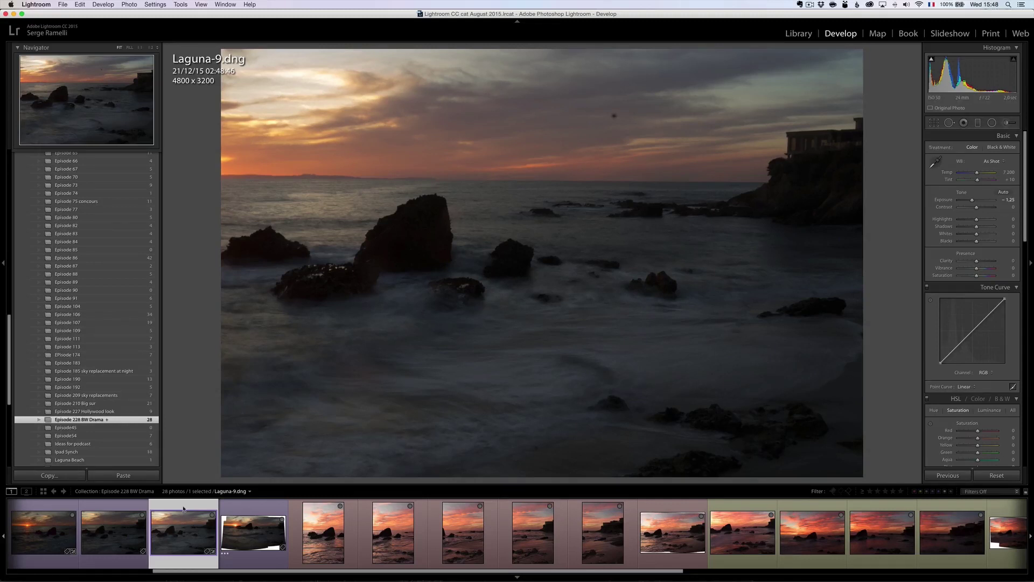
left_click(124, 528)
left_click(43, 532)
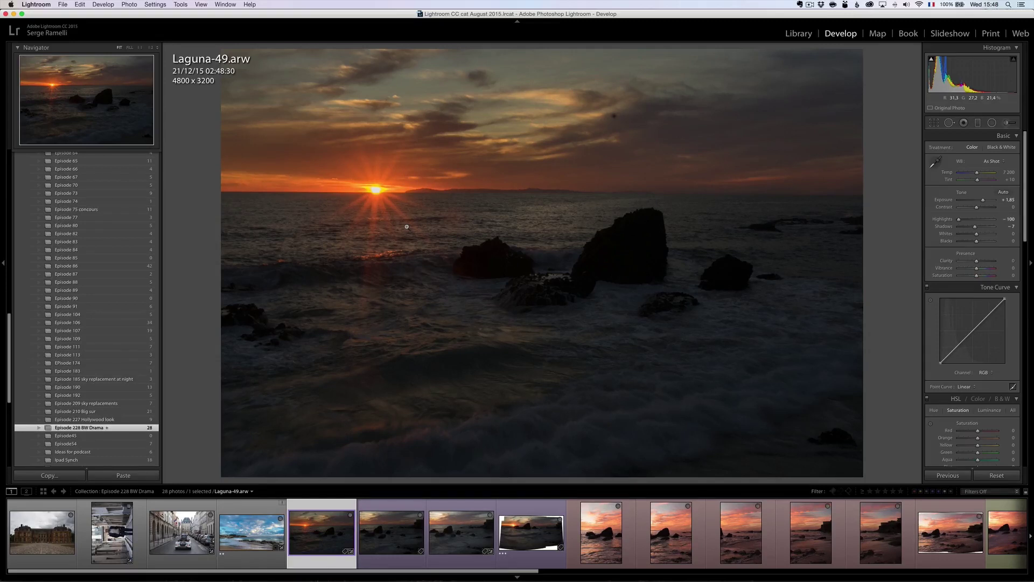
key("i")
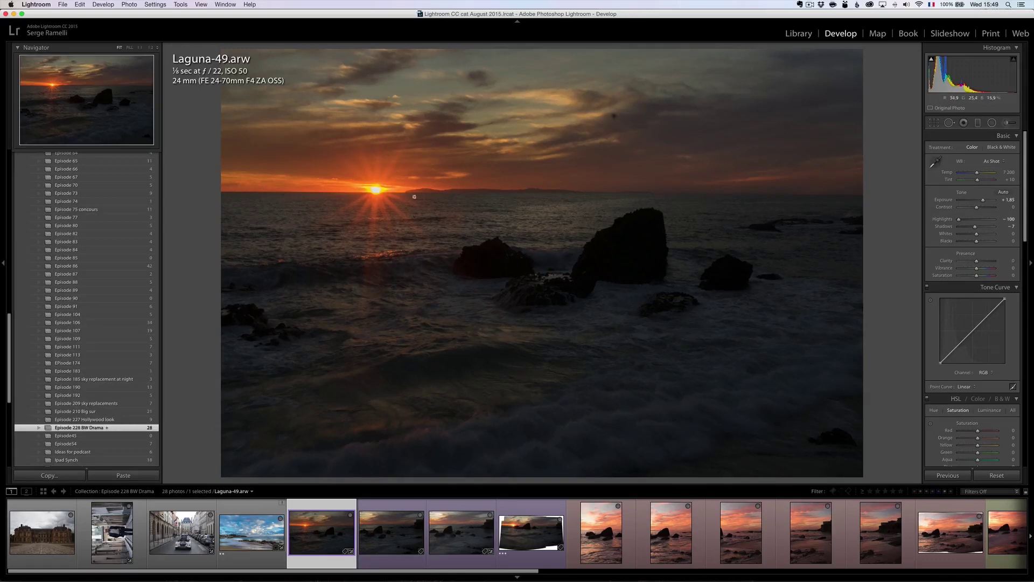
left_click(398, 541)
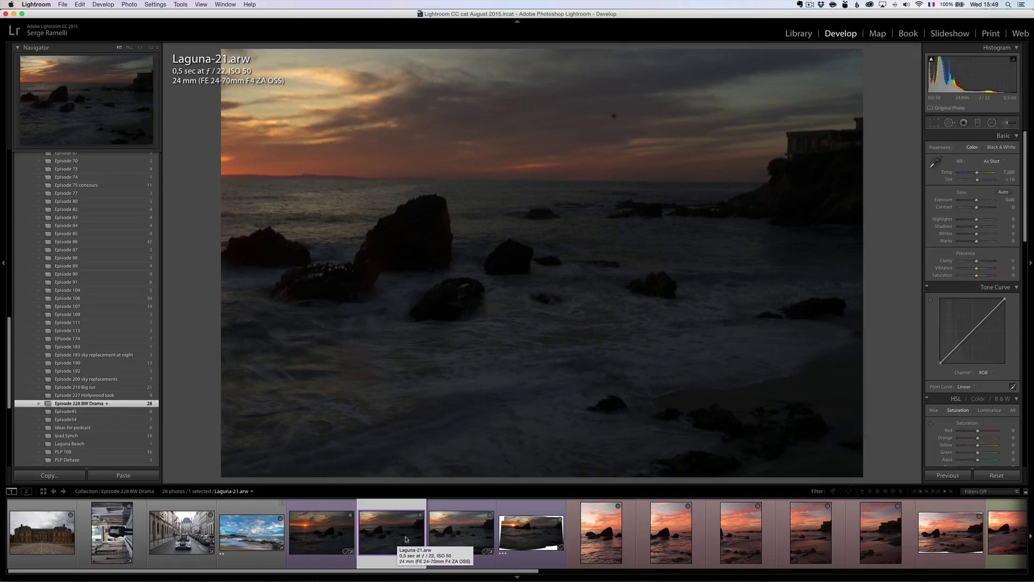
left_click(449, 530)
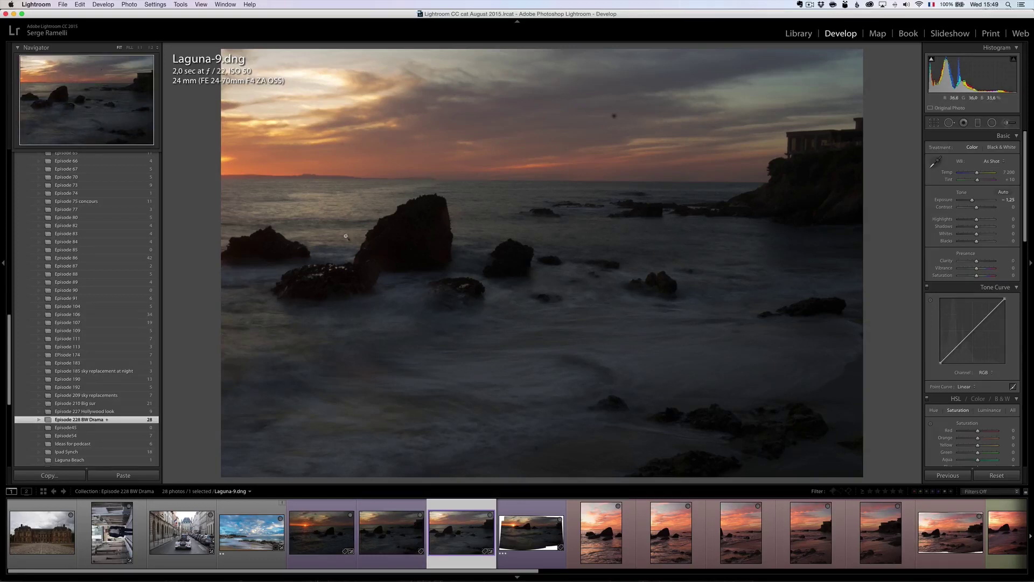
left_click(335, 541)
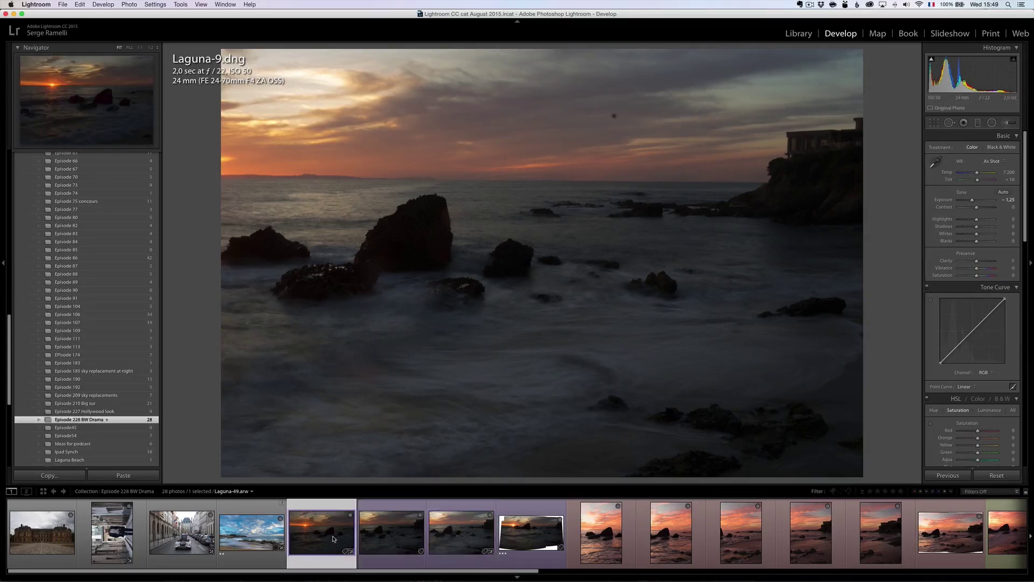
left_click(513, 535)
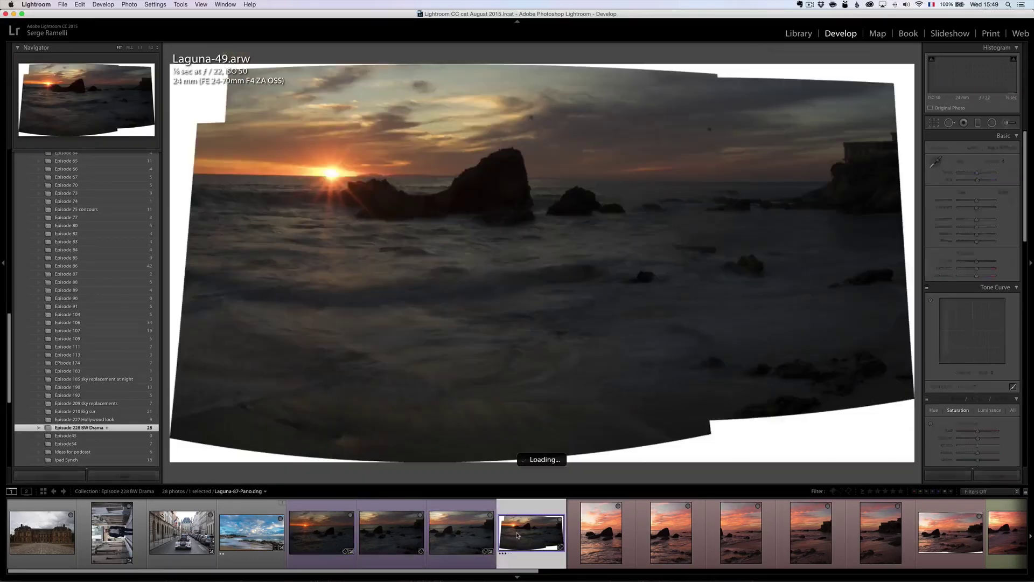
left_click(318, 532)
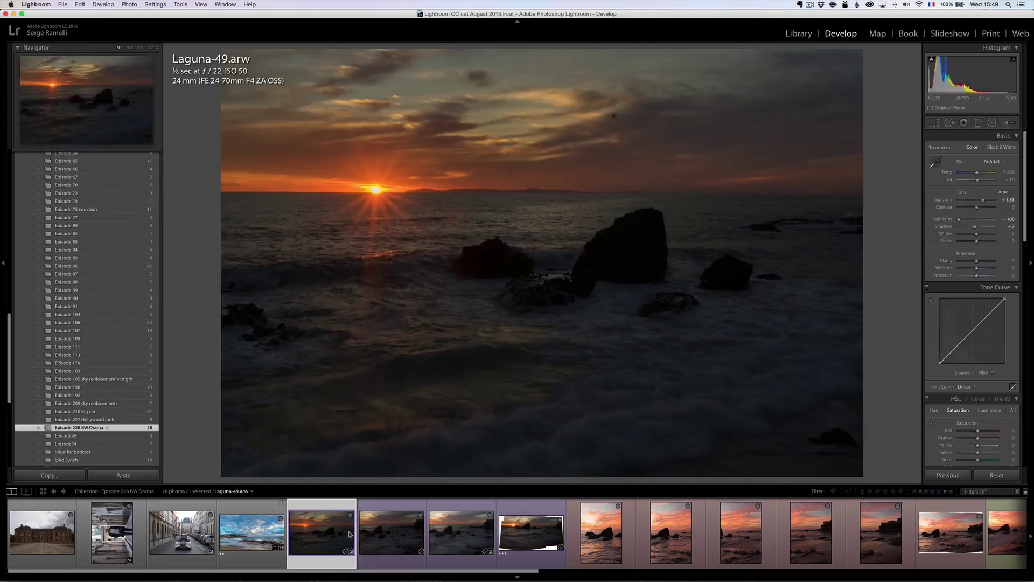
left_click(405, 539, "super")
right_click(390, 536)
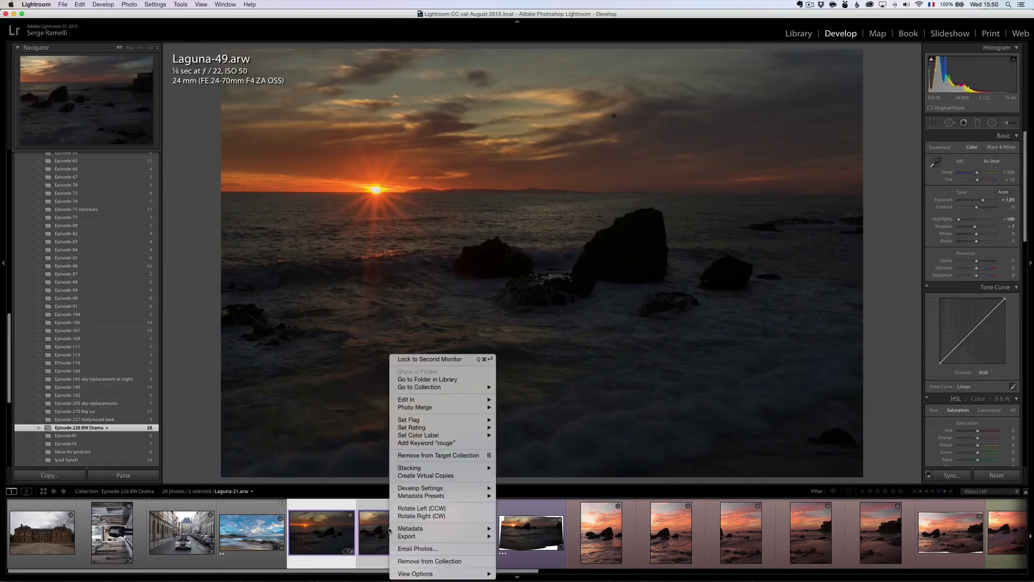
mouse_move(415, 410)
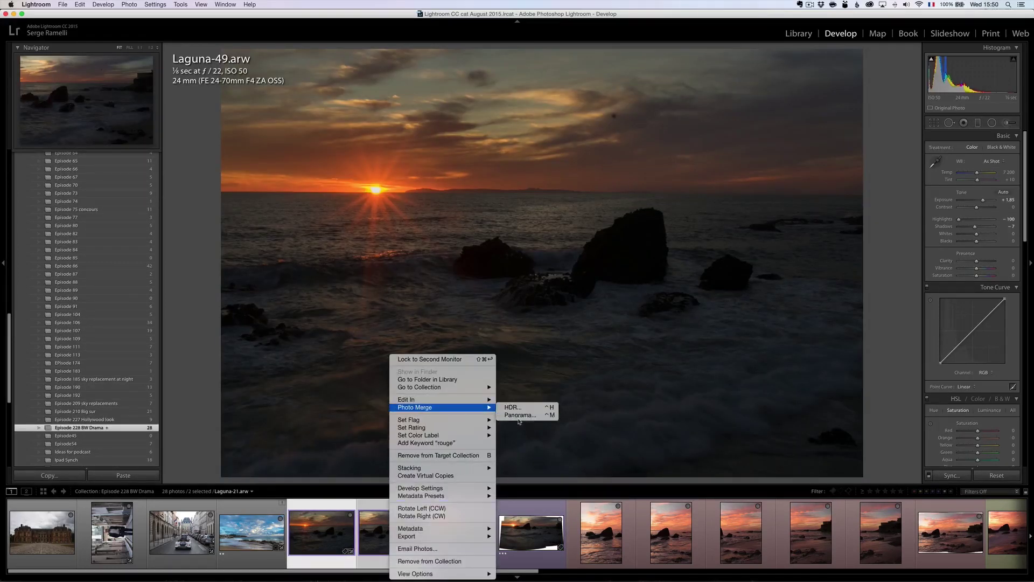
Open the Laguna-87-Pano panorama and straighten it along the sea horizon, to an angle of about -0.82.
left_click(533, 539)
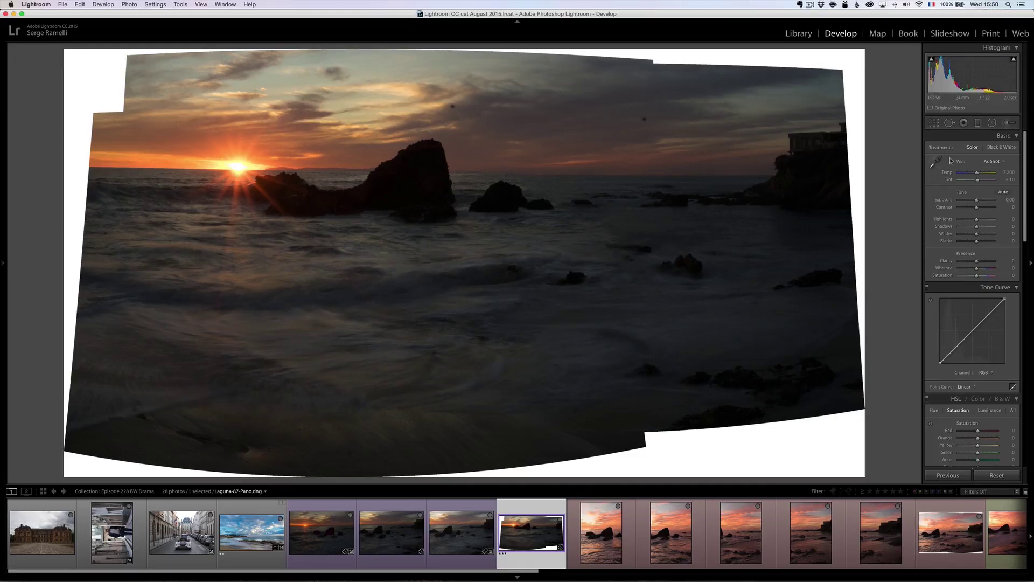
left_click(936, 124)
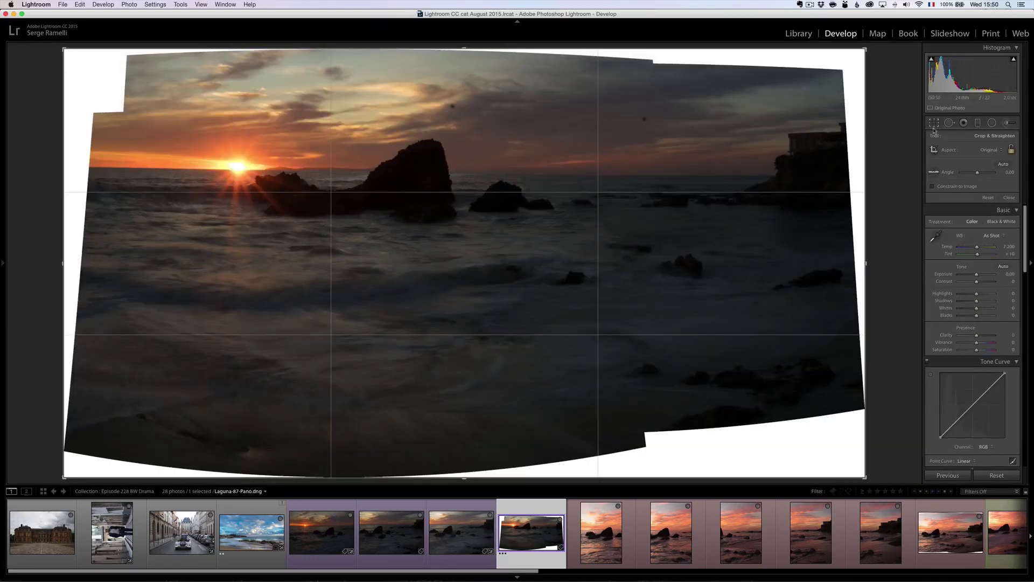
left_click(934, 173)
left_click_drag(746, 175, 133, 164)
left_click_drag(130, 167, 130, 166)
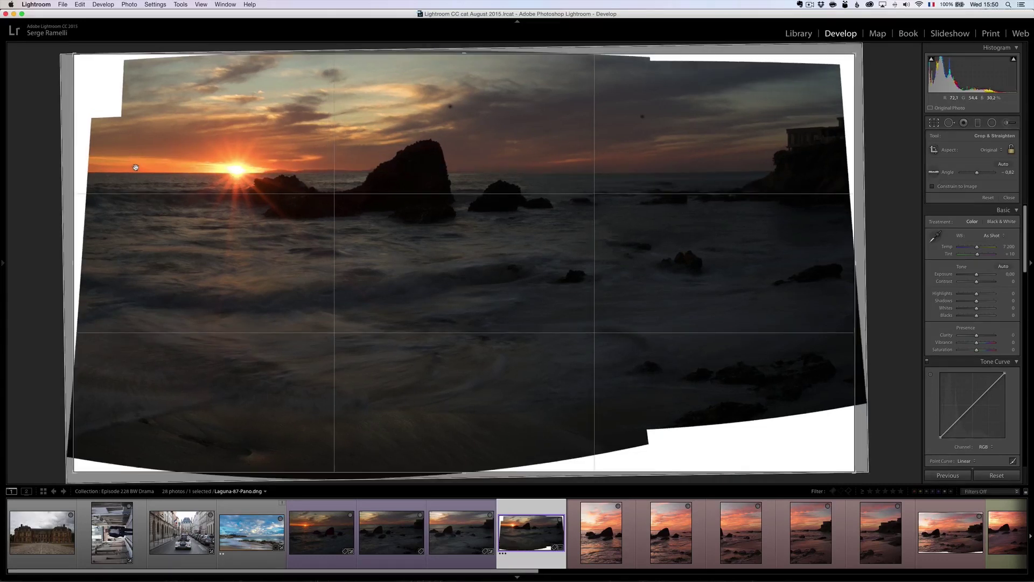
Crop the panorama on all four sides to remove the white borders and trim the excess sky and foreground.
left_click_drag(463, 473, 463, 402)
left_click_drag(466, 92, 465, 114)
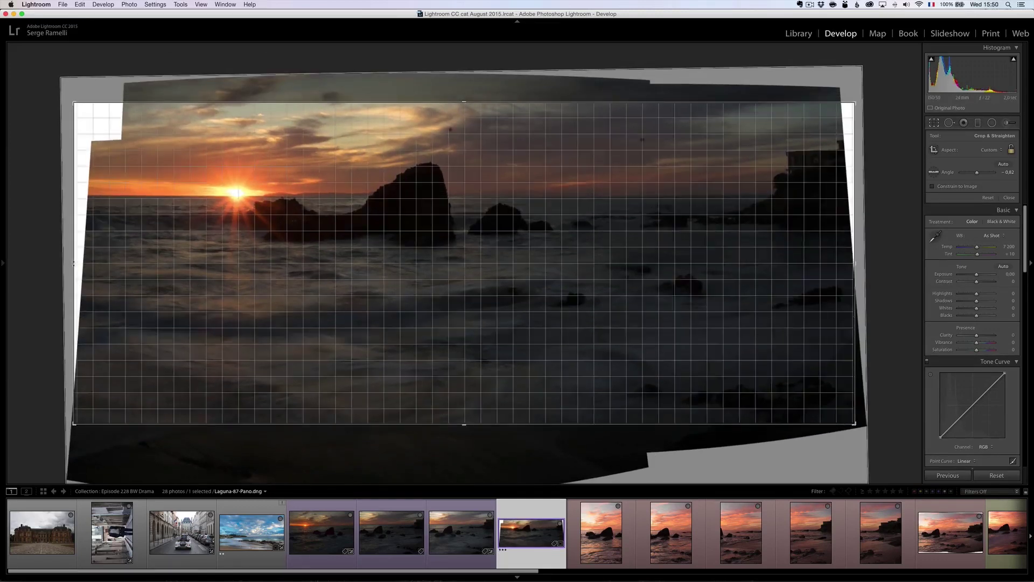
left_click_drag(76, 263, 105, 265)
left_click_drag(829, 263, 815, 260)
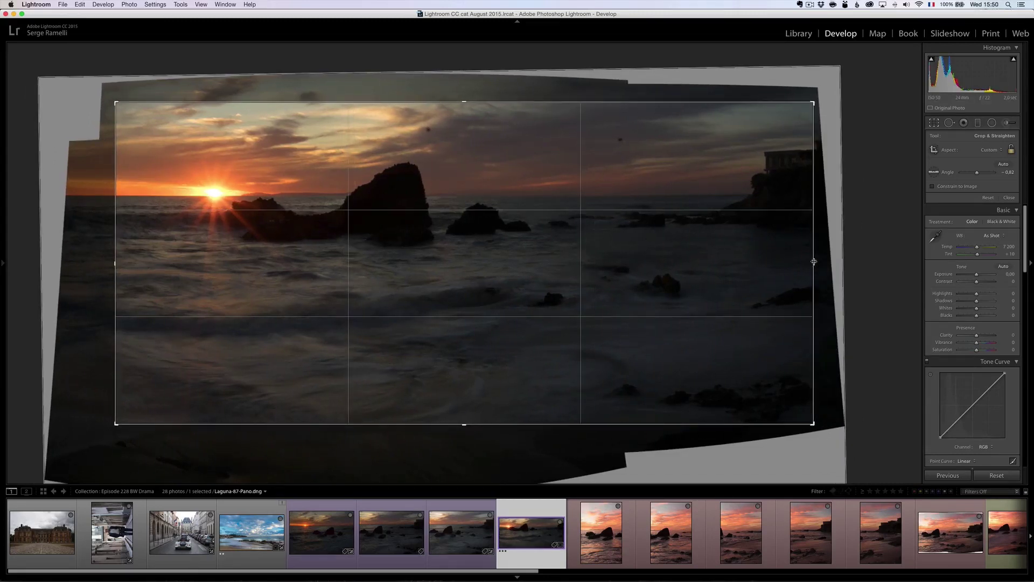
key("Return")
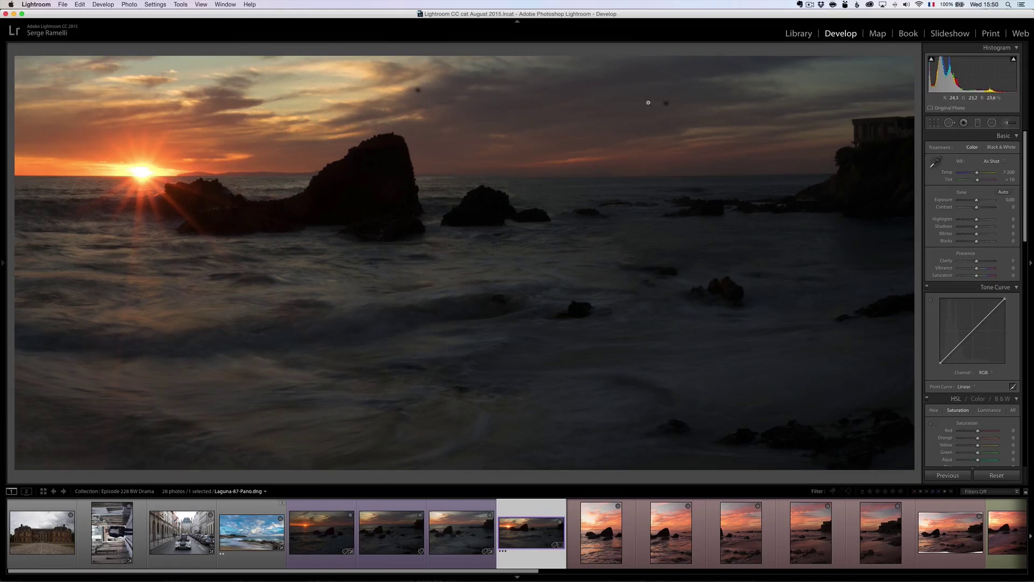
Heal the two dark dust spots in the panorama's sky with a size 74 Spot Removal brush.
left_click(950, 122)
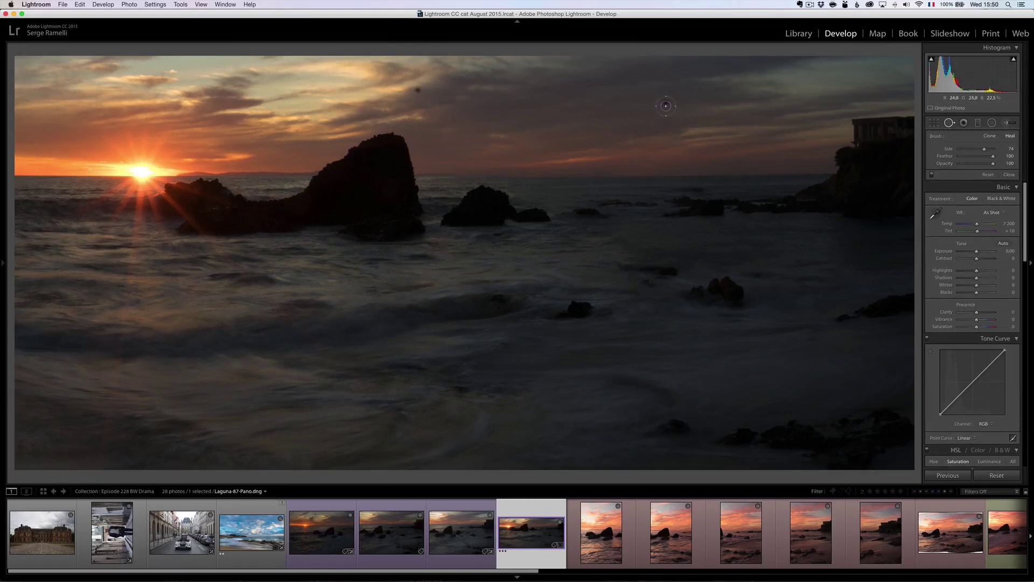
left_click(666, 103)
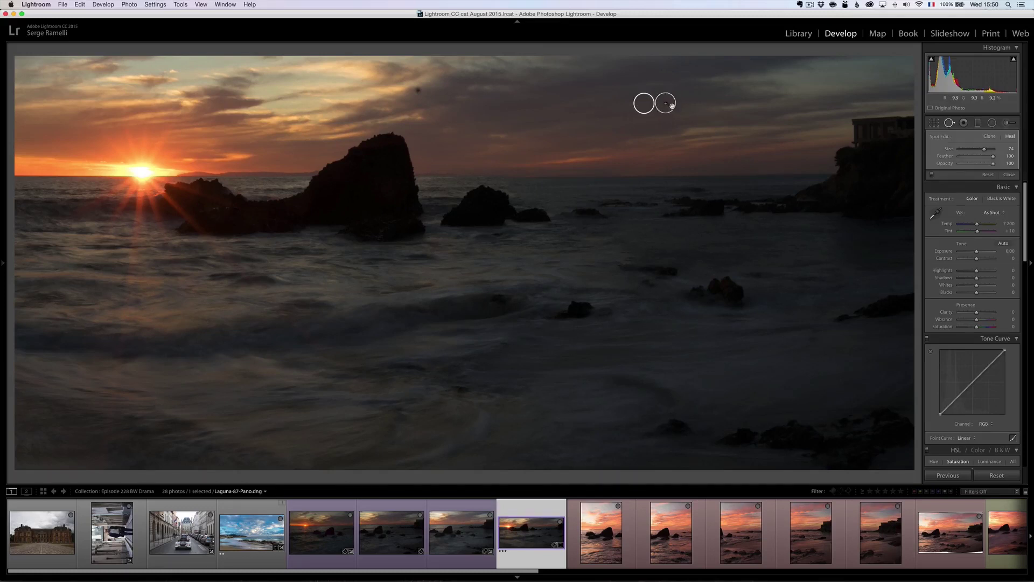
left_click(419, 89)
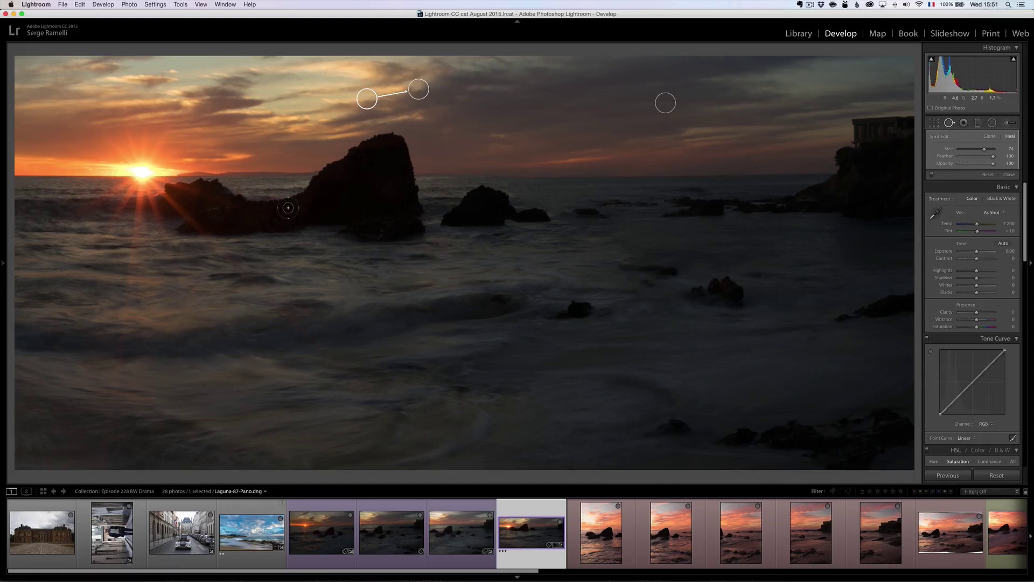
left_click(1010, 174)
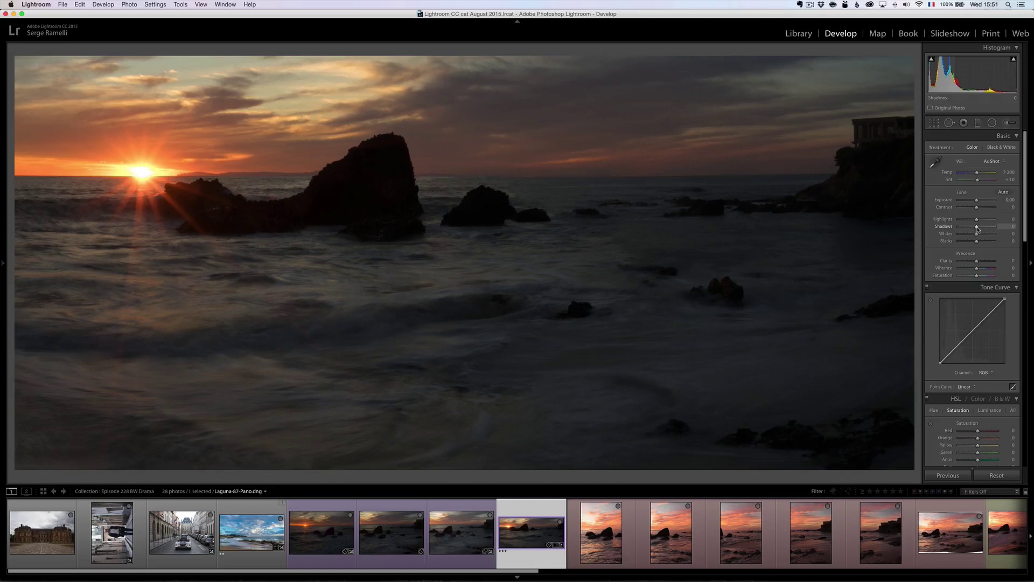
Set the panorama's Shadows to +100, Exposure to about +0.85 and Highlights to -100.
left_click_drag(978, 228, 1006, 227)
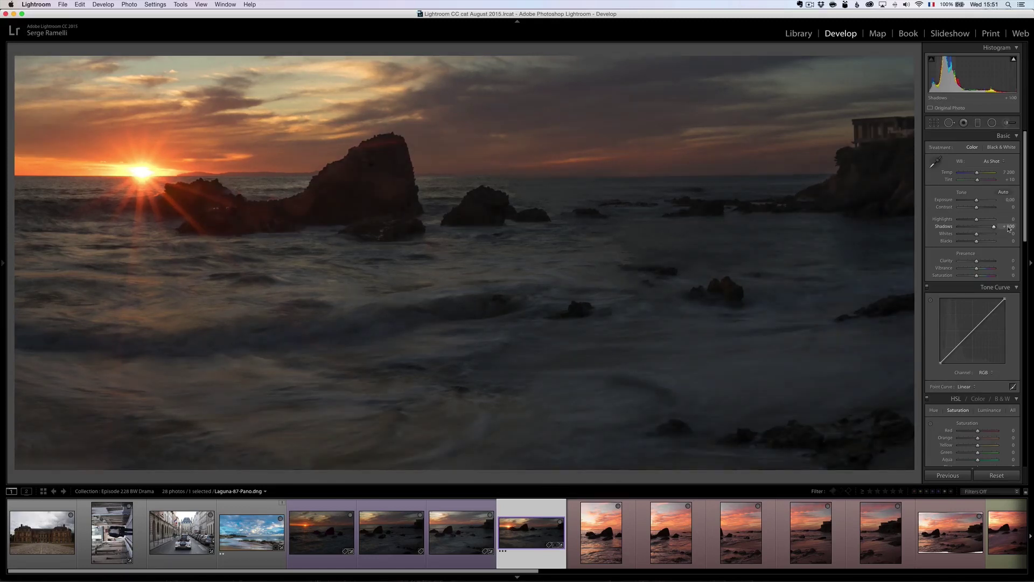
left_click_drag(976, 200, 980, 201)
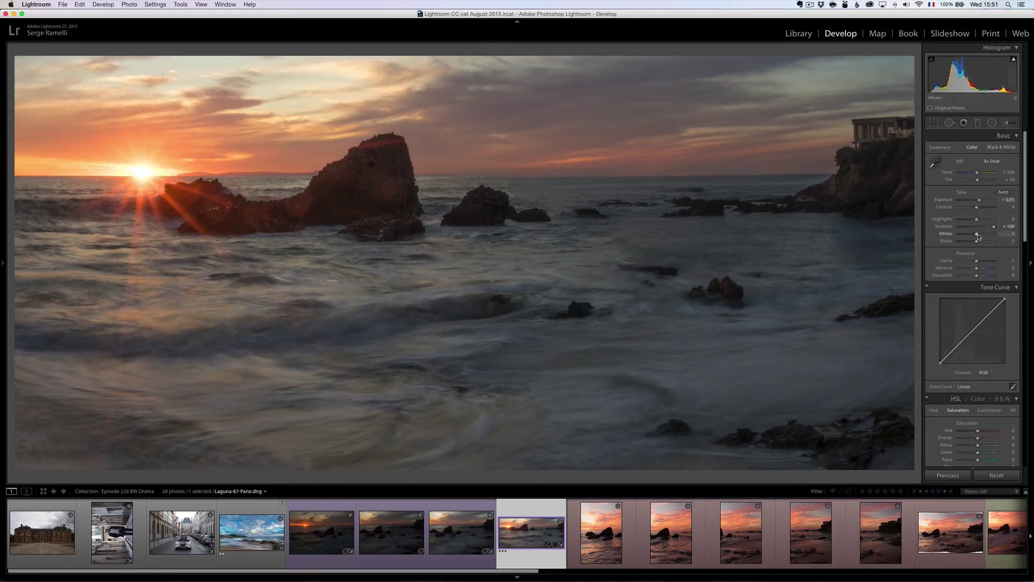
left_click_drag(976, 219, 954, 221)
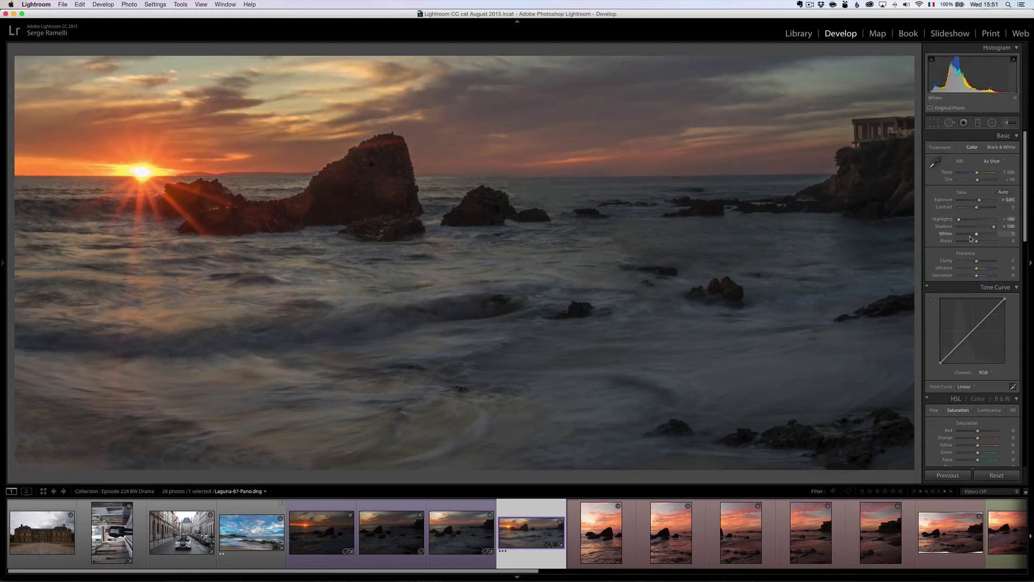
Set the panorama's Blacks to -30 and Whites to +17, checking the clipping preview.
left_click_drag(978, 242, 972, 244)
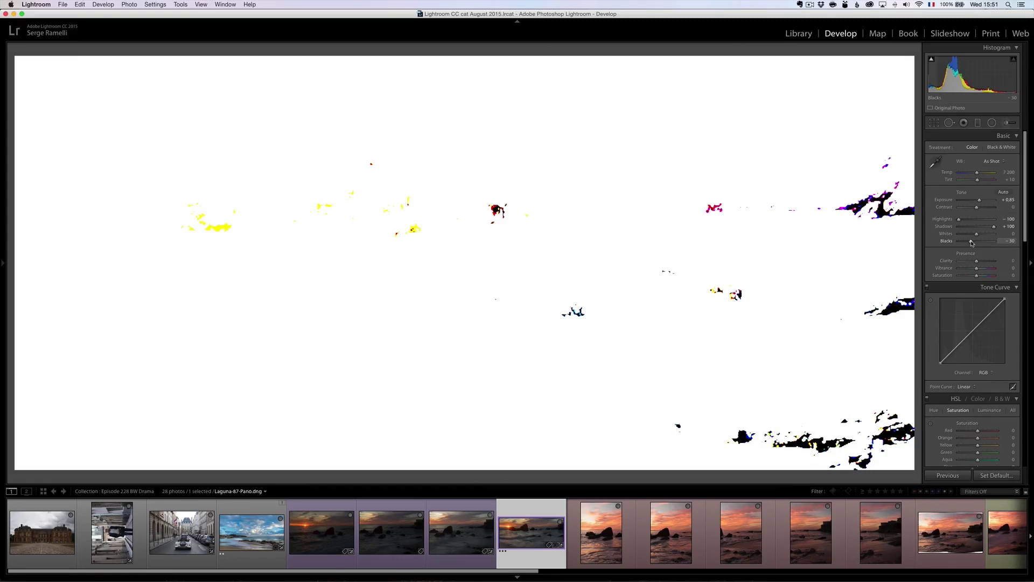
left_click_drag(972, 243, 973, 243)
key("alt")
left_click_drag(977, 234, 979, 236)
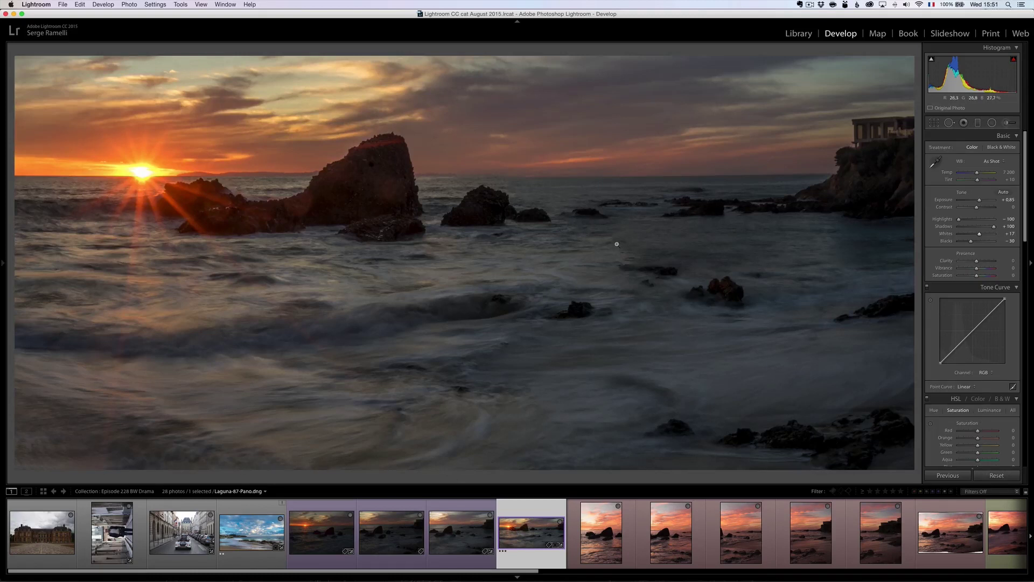
Set the panorama's white balance to Shade and raise the Tint to +34.
left_click(992, 162)
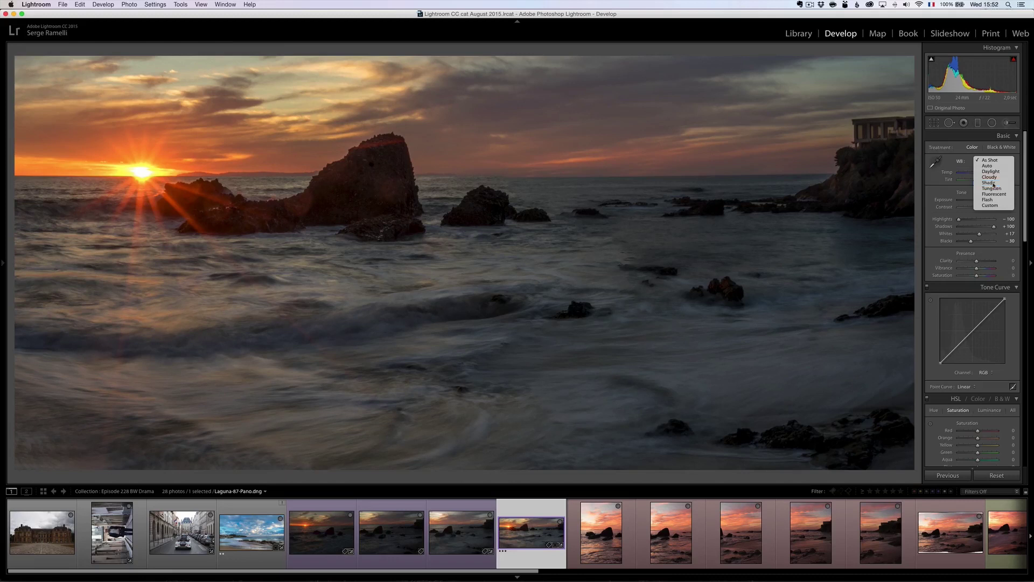
left_click(989, 183)
left_click_drag(977, 180, 980, 180)
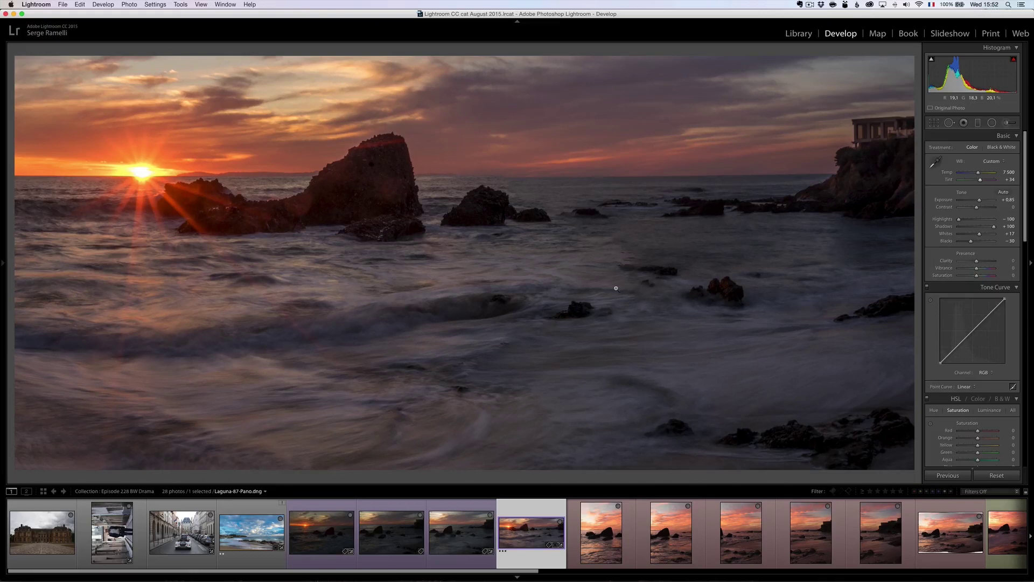
Check the panorama's photo details and look through the five vertical Lagauna pano deux shots, from deux2 to deux6.
left_click(601, 538)
left_click(531, 536)
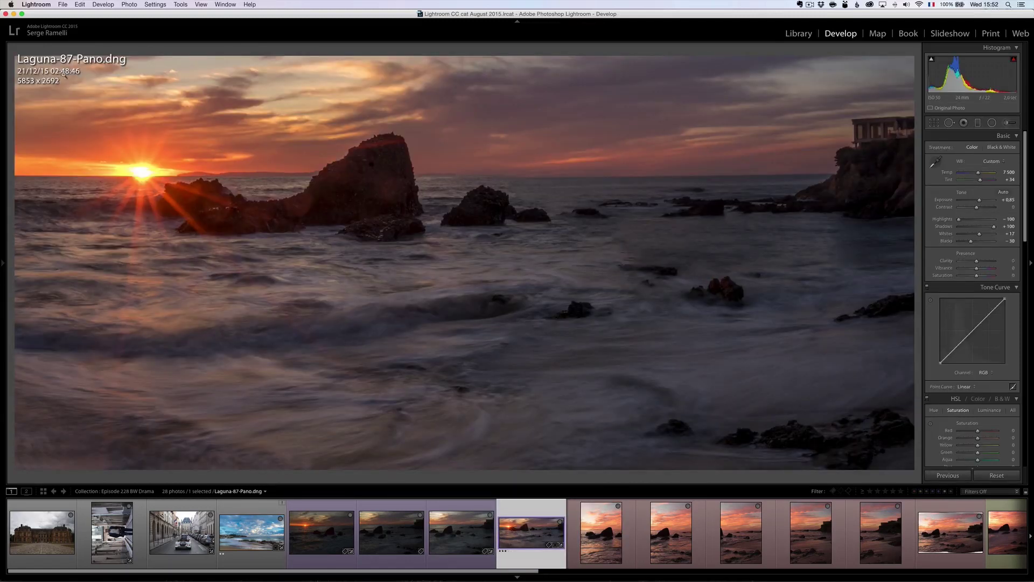
left_click(602, 530)
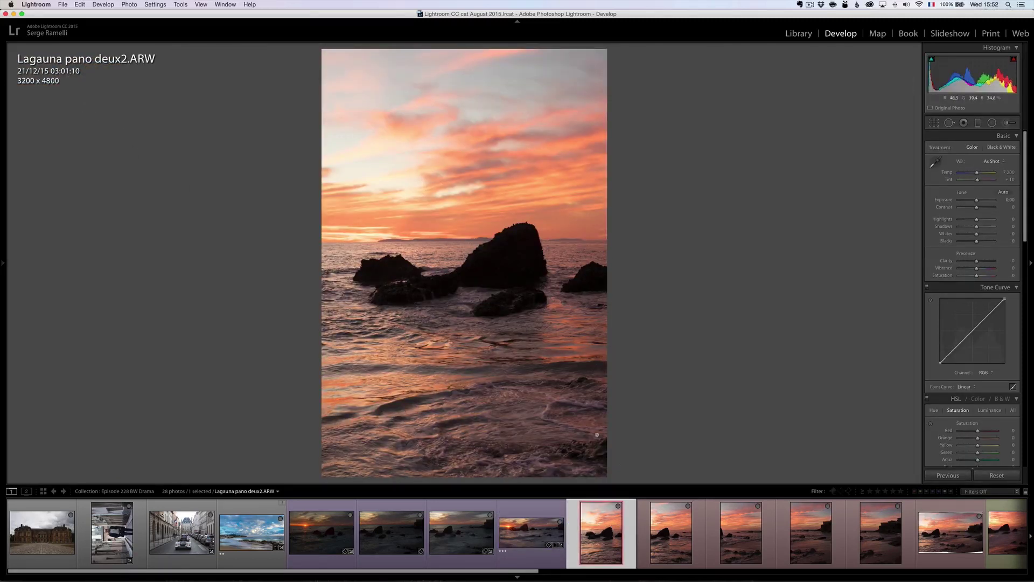
left_click(672, 523)
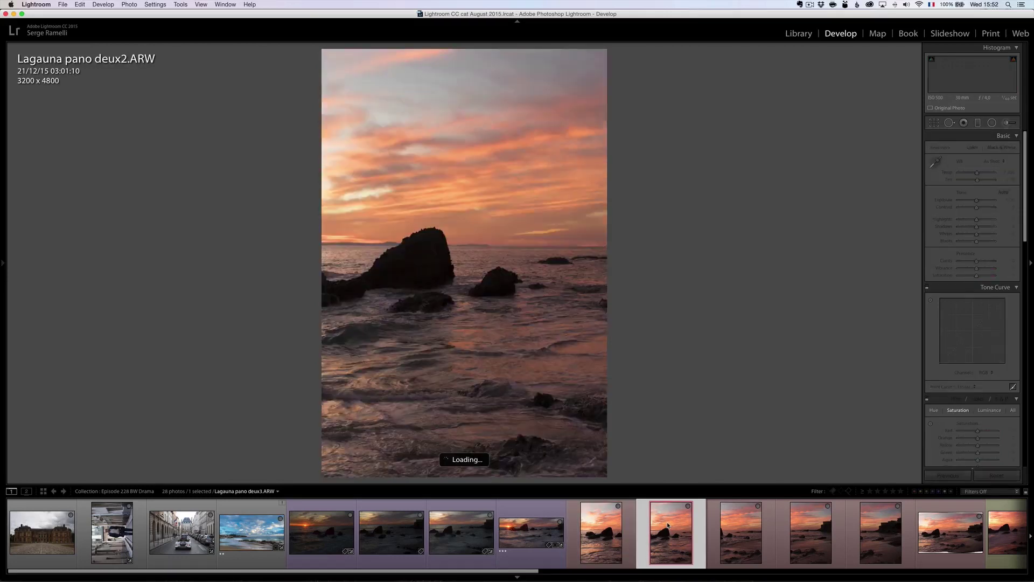
left_click(598, 522)
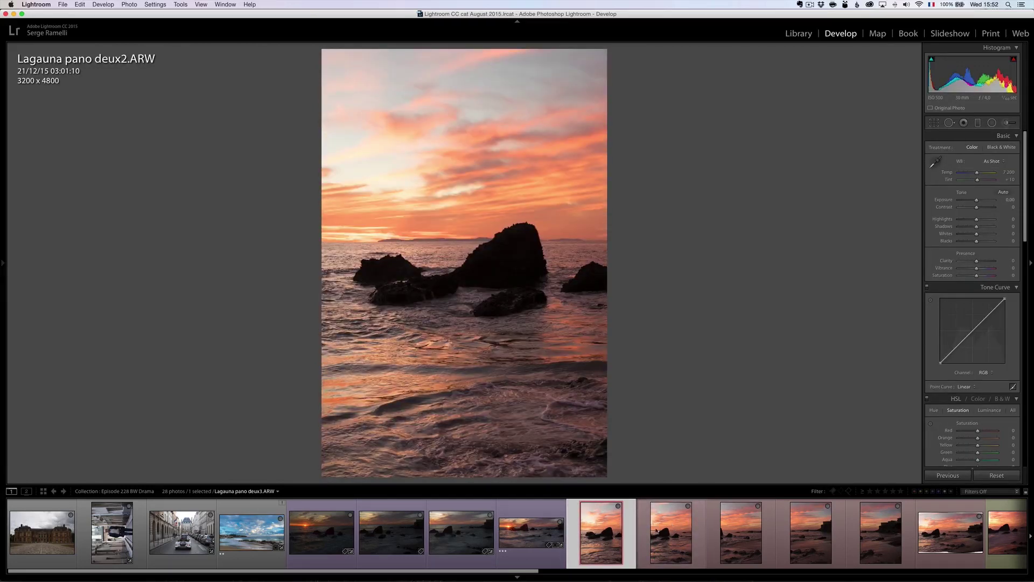
left_click(658, 530)
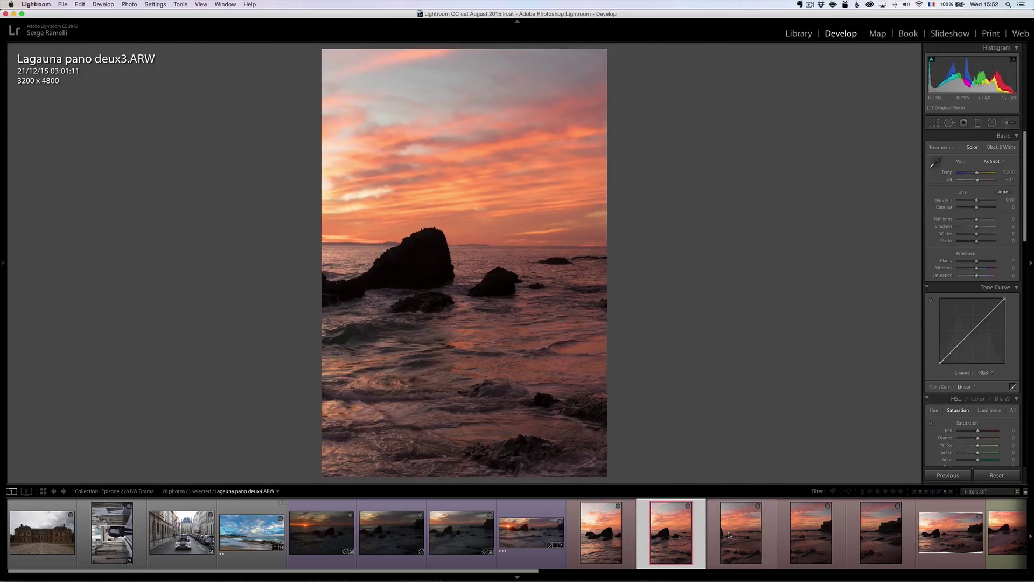
left_click(729, 535)
left_click(814, 535)
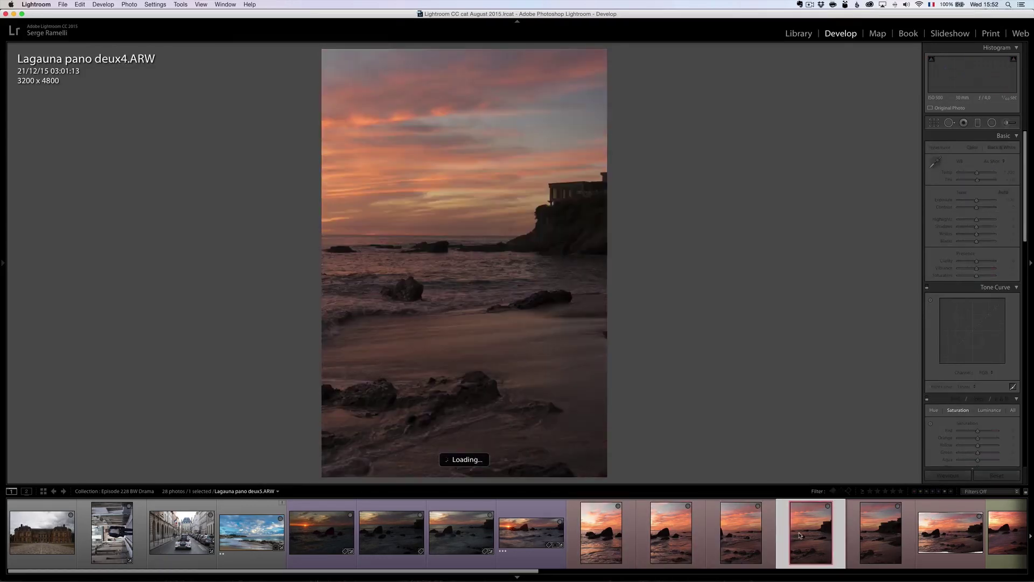
left_click(861, 536)
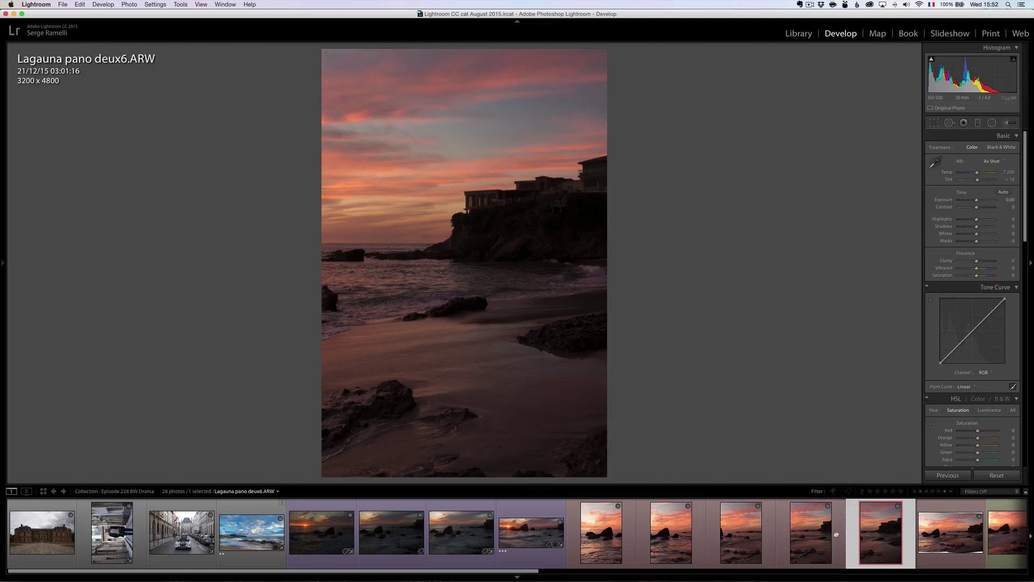
Open the Lagauna pano deux2 shot and cycle its info overlay to show the shutter speed, aperture, ISO and lens.
left_click(602, 530)
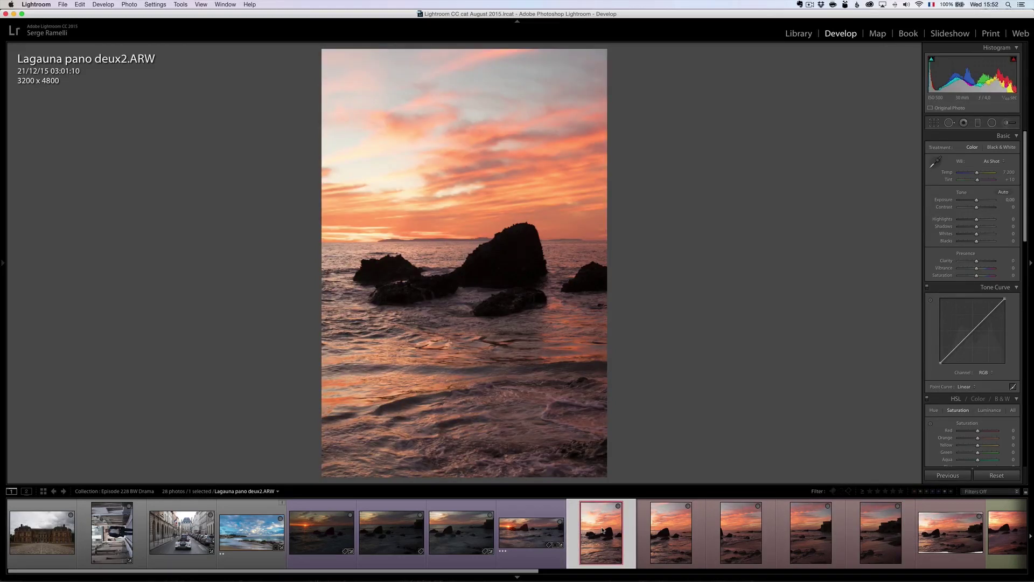
key("i")
key("i")
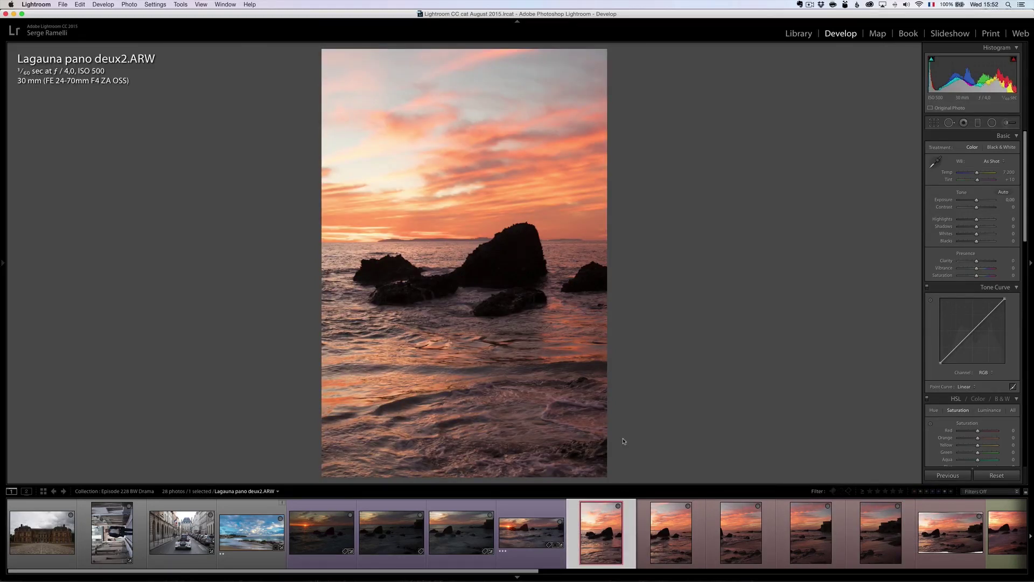
key("i")
key("i")
Look through the vertical shots from deux3 to deux6 and their merged panorama, Lagauna pano deux2-Pano.
left_click(671, 522)
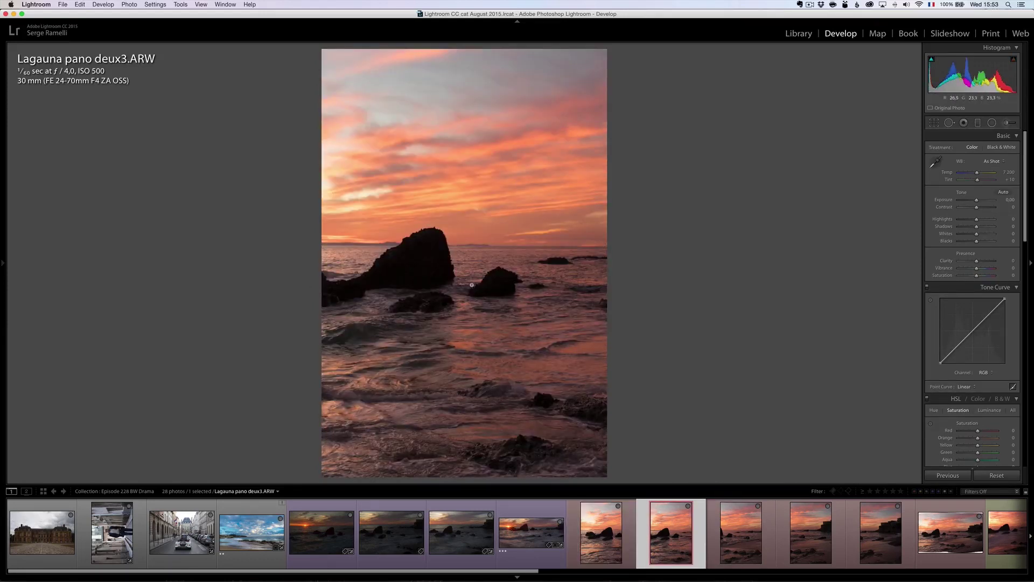
key("Right")
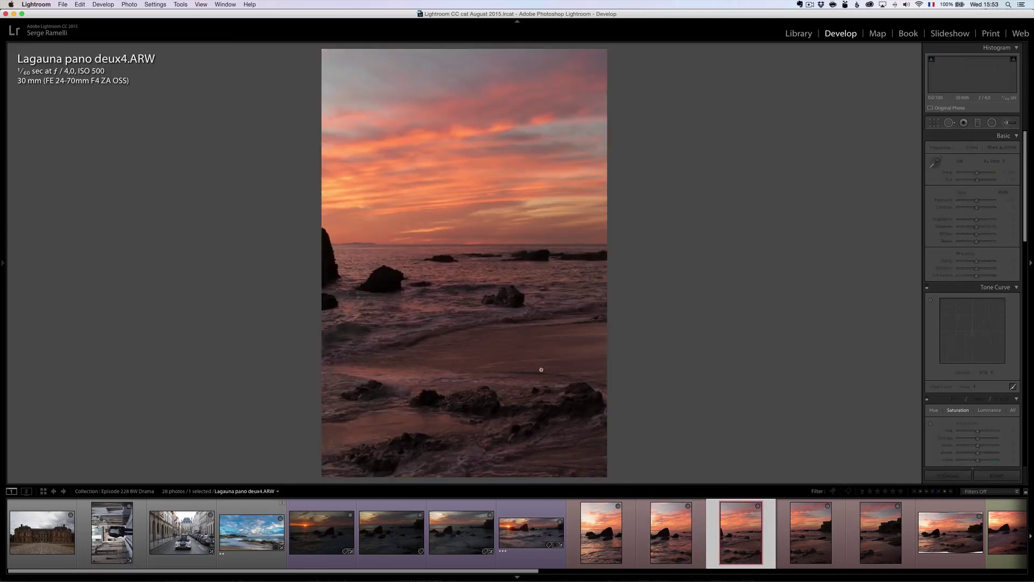
left_click(882, 531)
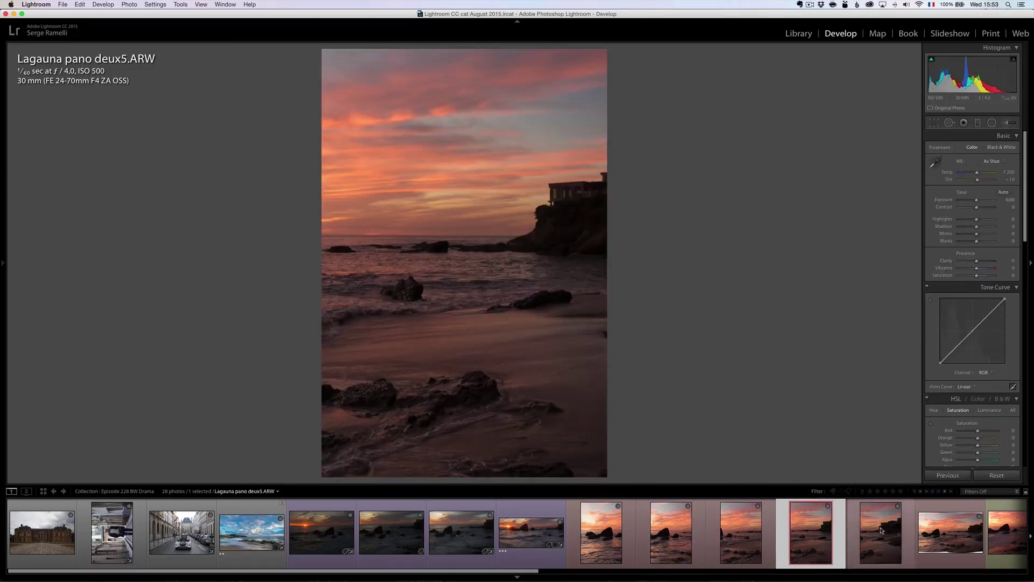
key("Right")
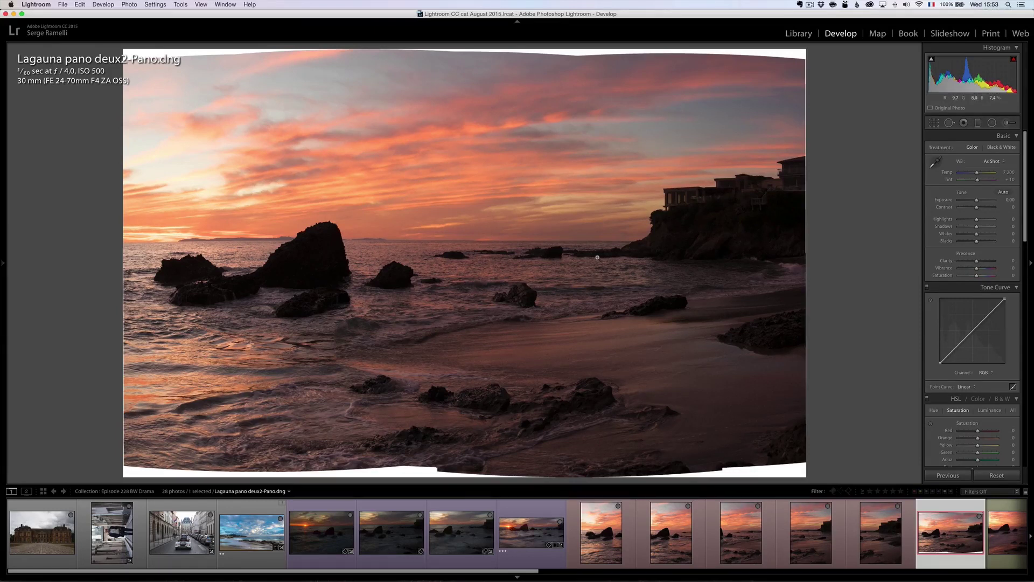
Look through the long-exposure shots deux18, deux20, deux21 and deux22 and their merged panorama, Lagauna pano deux22-Pano.
scroll(654, 528, "right", 5)
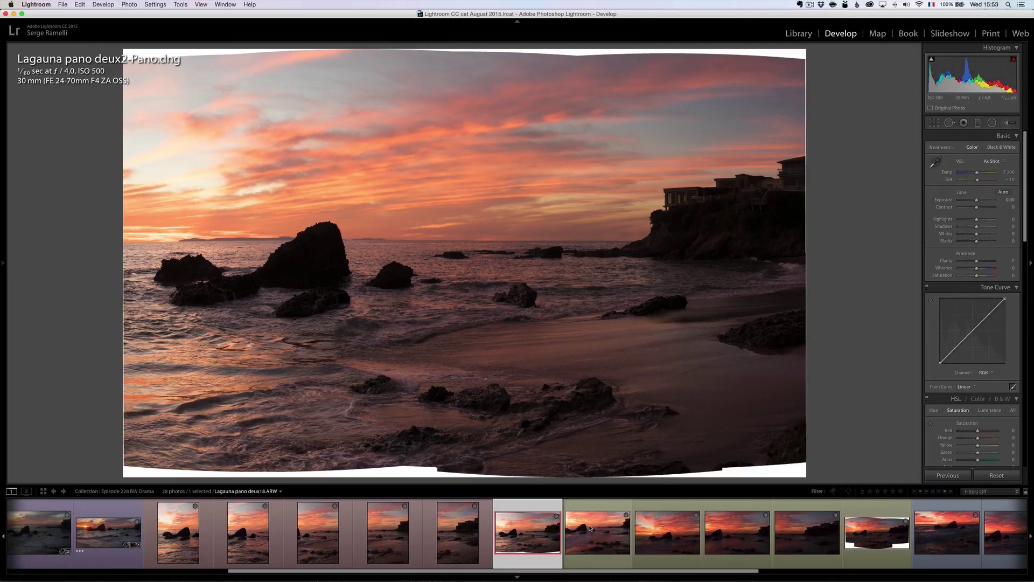
scroll(591, 528, "right", 3)
left_click(493, 527)
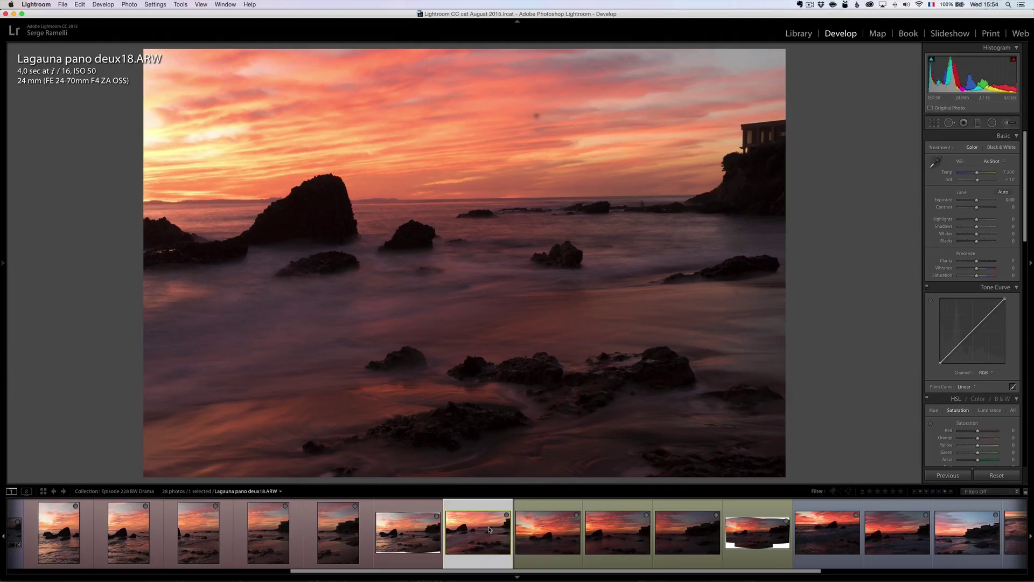
left_click(544, 530)
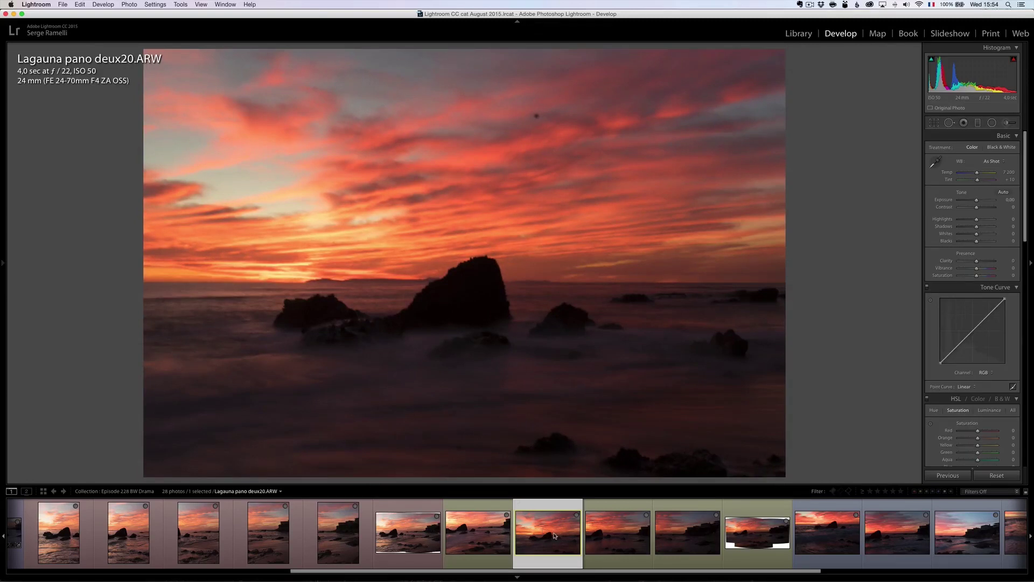
left_click(608, 535)
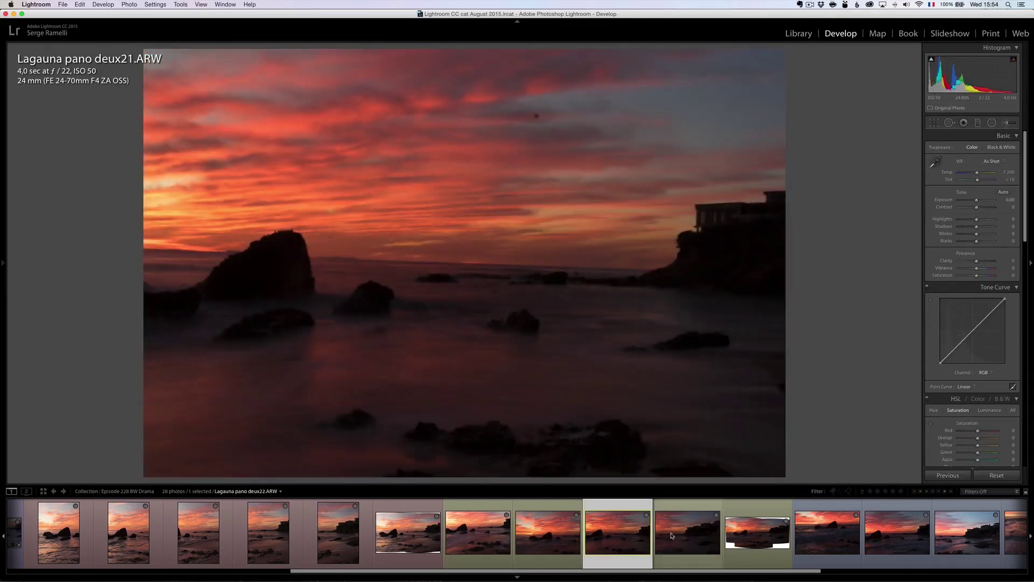
left_click(672, 535)
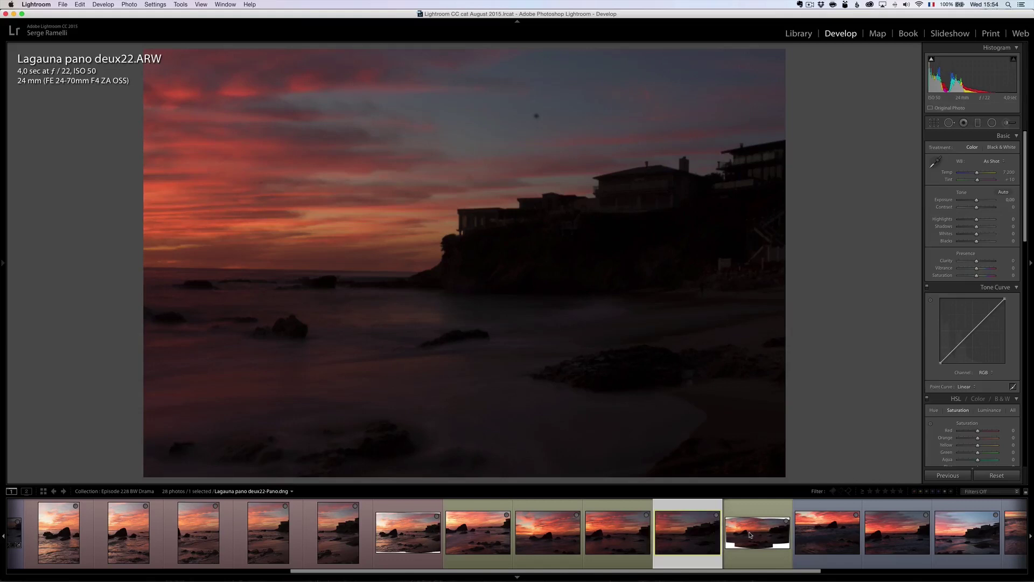
left_click(750, 535)
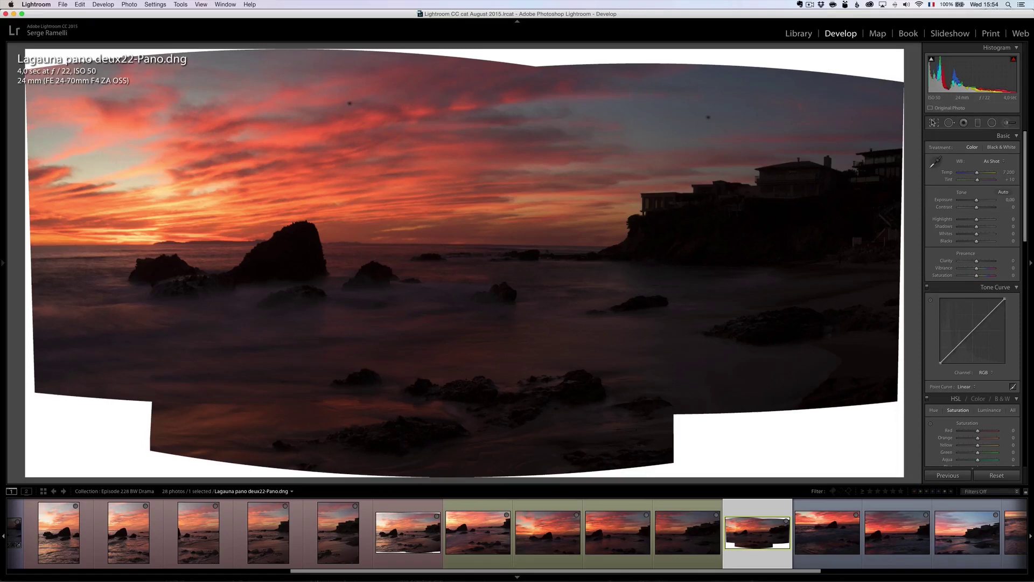
Crop the deux22 panorama on all four sides to trim most of the white edges.
left_click(935, 123)
left_click_drag(463, 47, 464, 78)
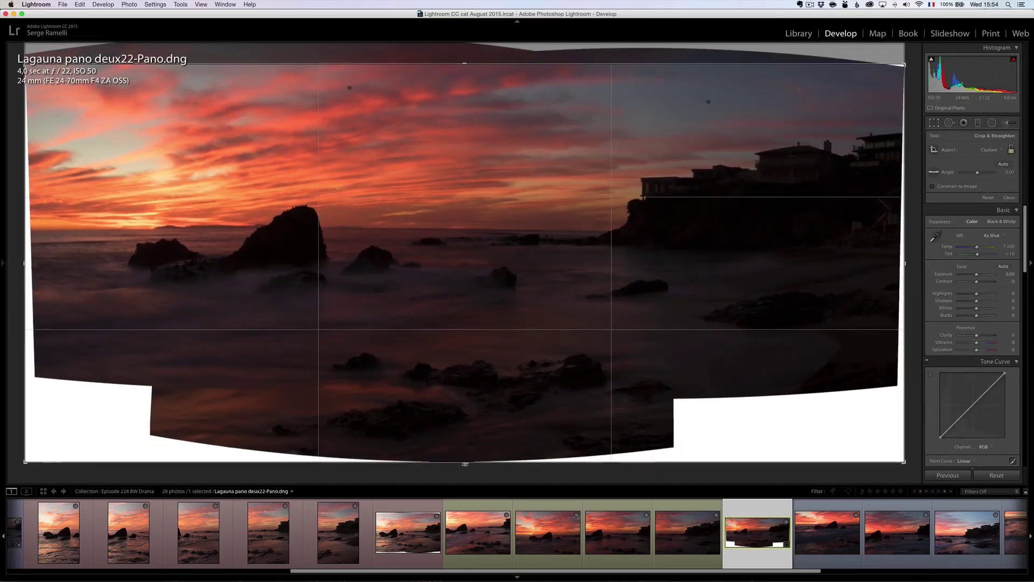
left_click_drag(464, 462, 466, 426)
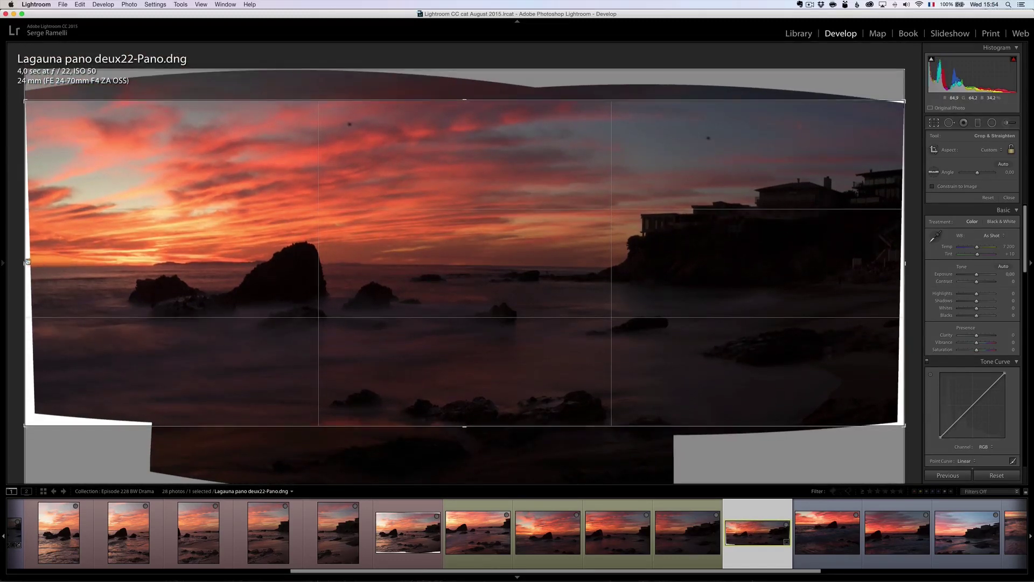
left_click_drag(26, 262, 67, 263)
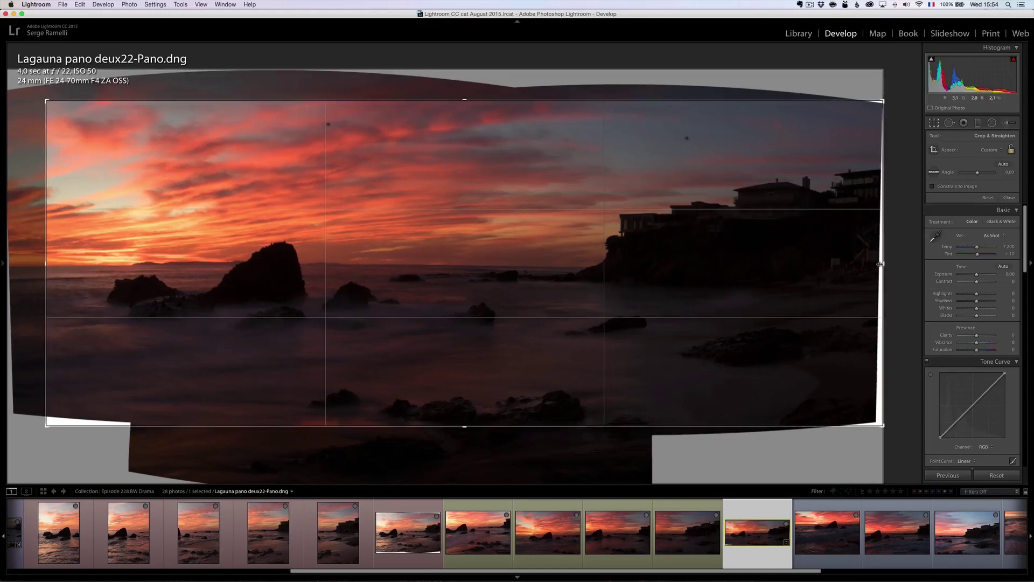
left_click_drag(882, 263, 855, 264)
key("Return")
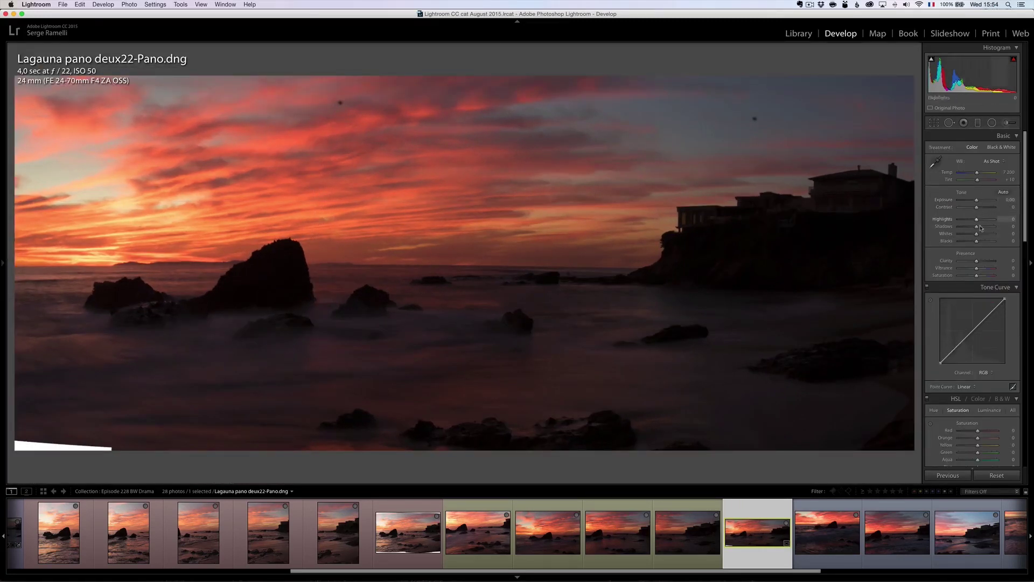
Set the cropped panorama's Highlights to -100, Shadows to +100, Exposure to +0.85, Whites to +1 and Blacks to -19.
left_click_drag(980, 228, 921, 219)
left_click_drag(976, 200, 981, 203)
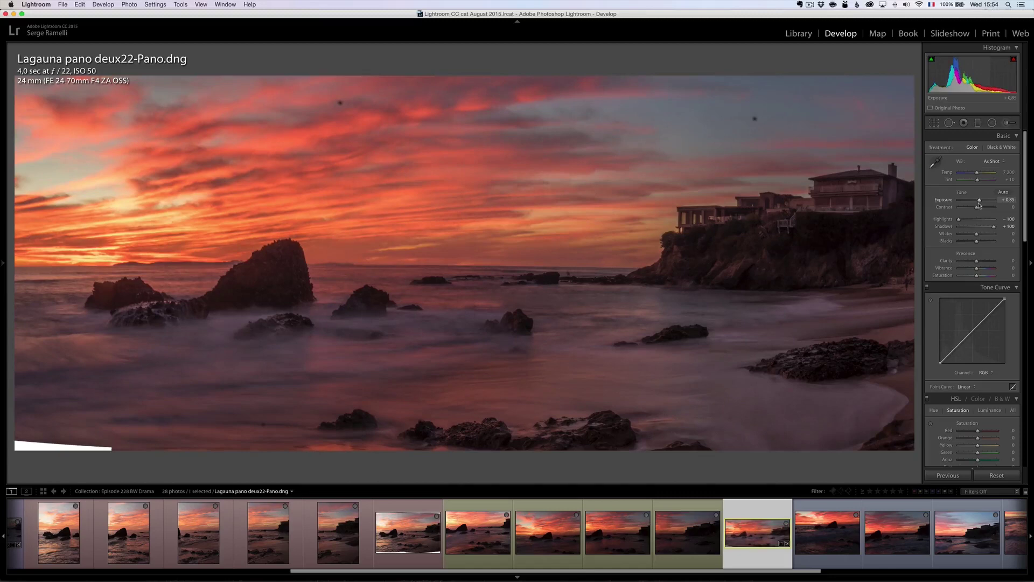
left_click_drag(977, 244, 978, 237, "alt")
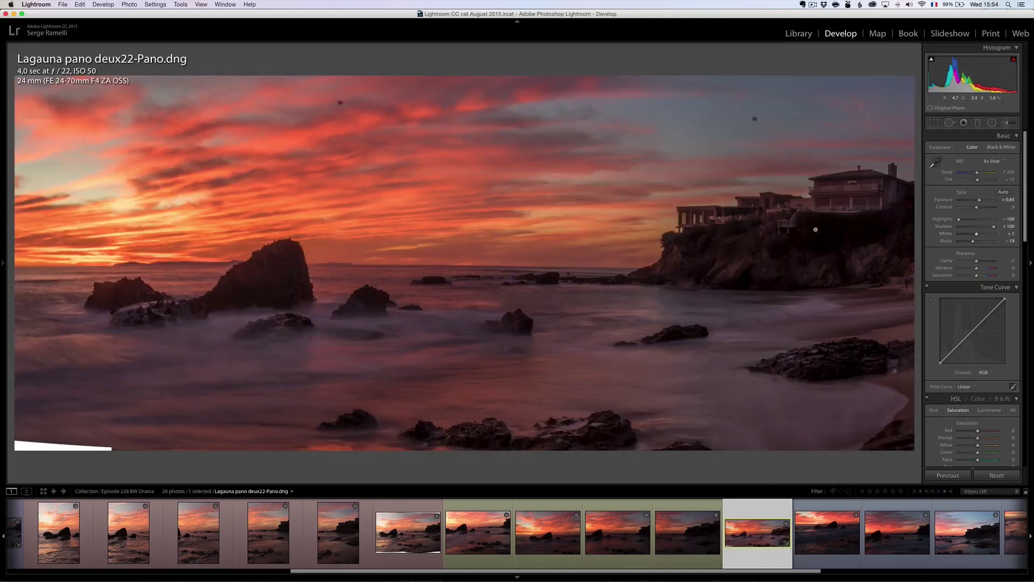
Set the panorama's white balance to Shade with a Temp of 7,500 and the Tint to +19.
left_click(995, 162)
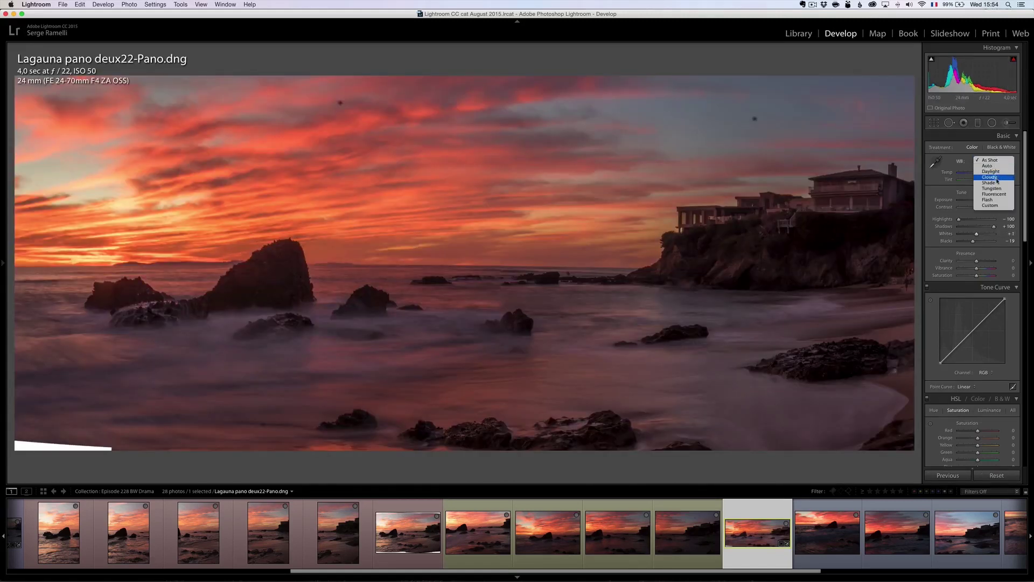
left_click(982, 182)
left_click(977, 183)
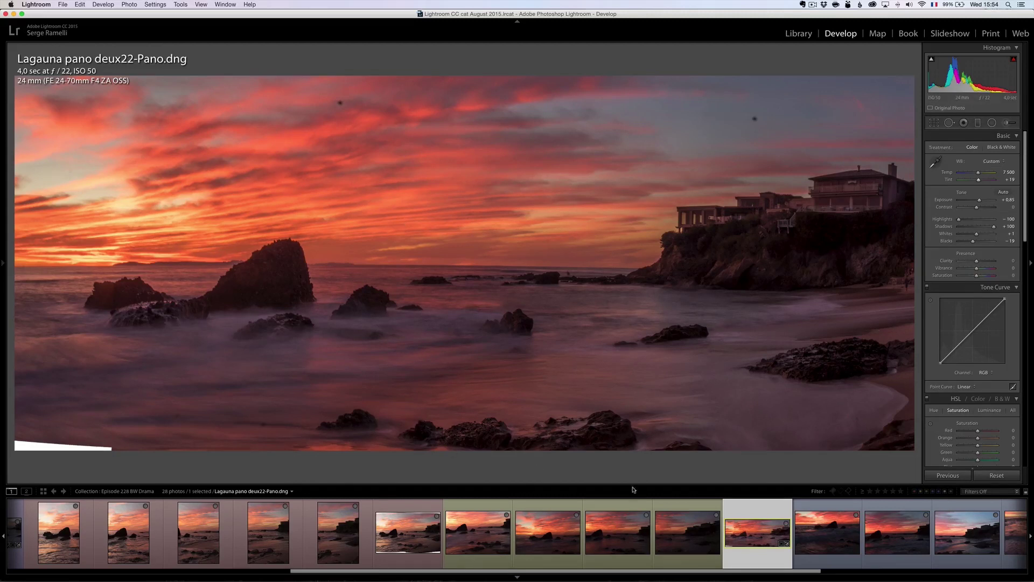
Compare the camera settings of shot deux33 with those of the long exposures deux18, deux20, deux21 and deux22.
scroll(803, 574, "right", 5)
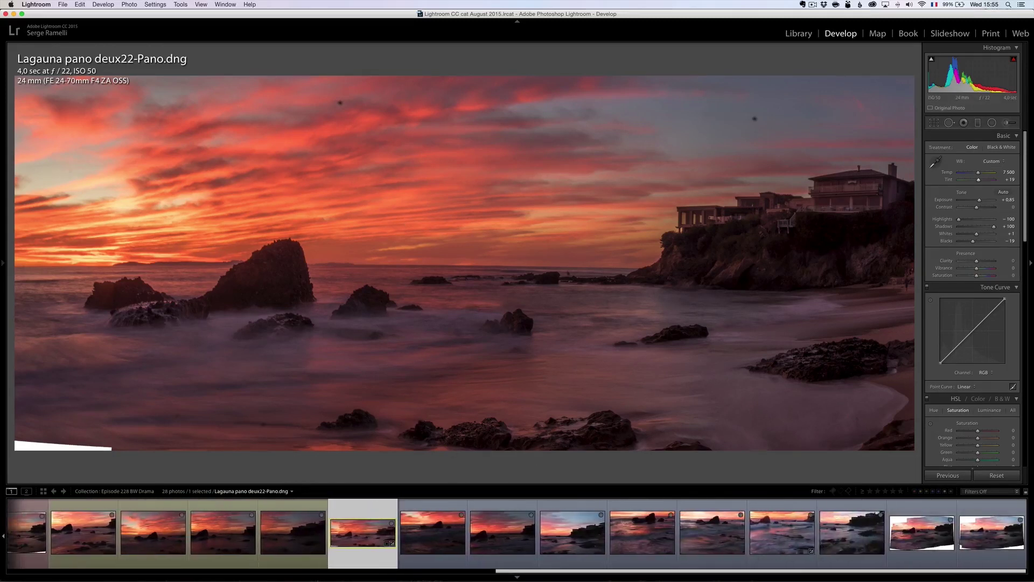
left_click(438, 538)
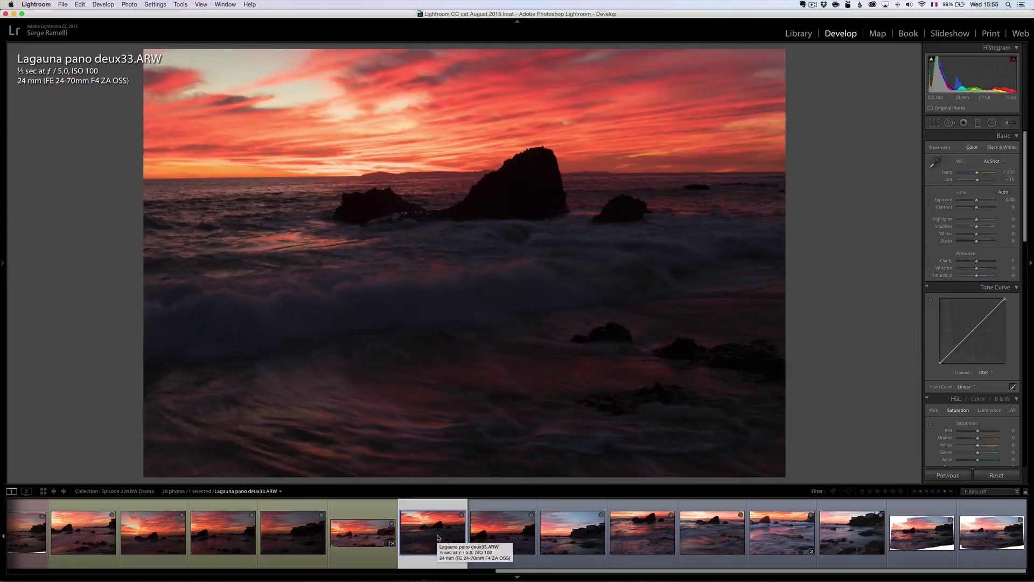
left_click_drag(531, 575, 367, 575)
left_click(397, 532)
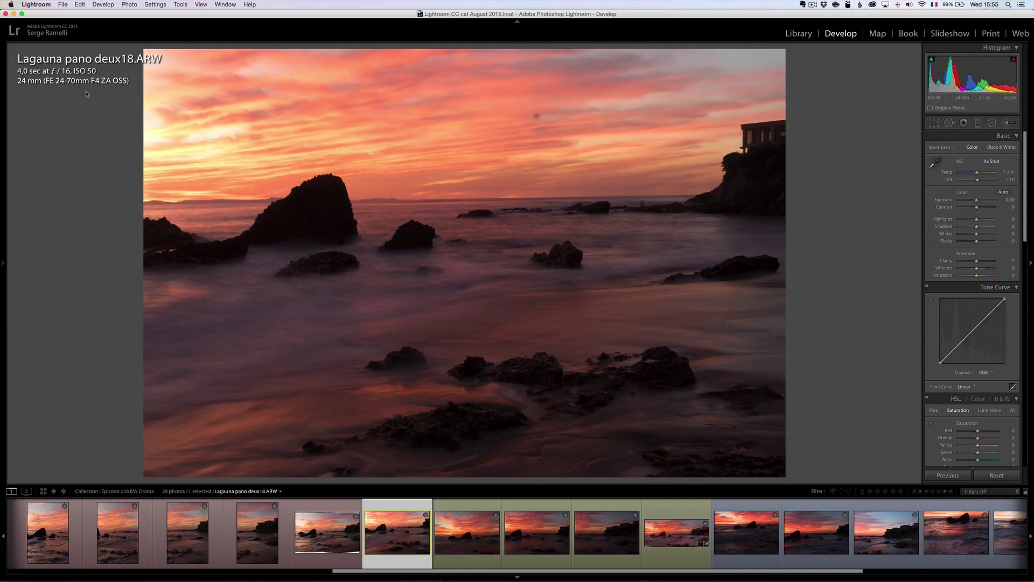
left_click(461, 533)
left_click(525, 534)
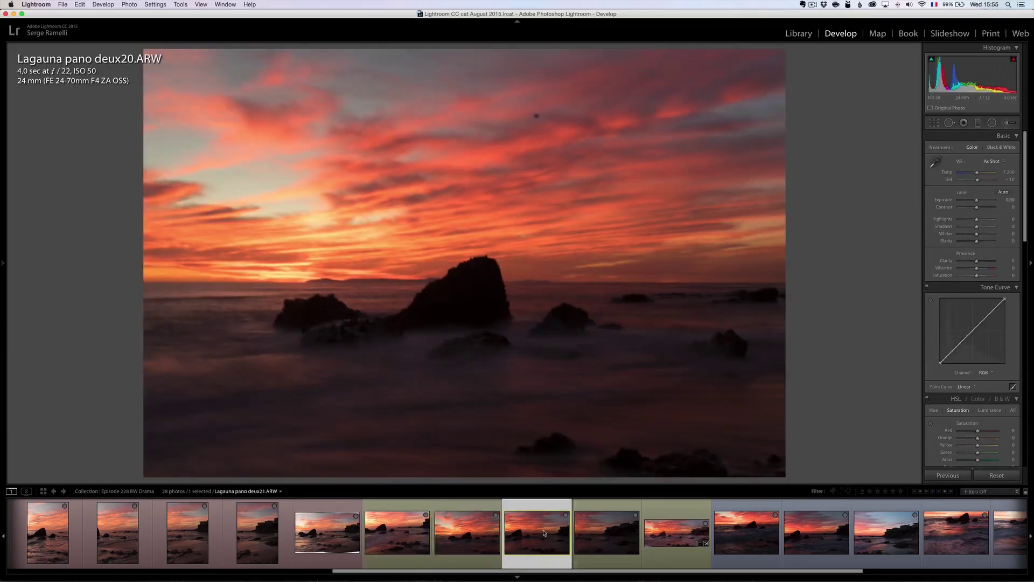
left_click(605, 534)
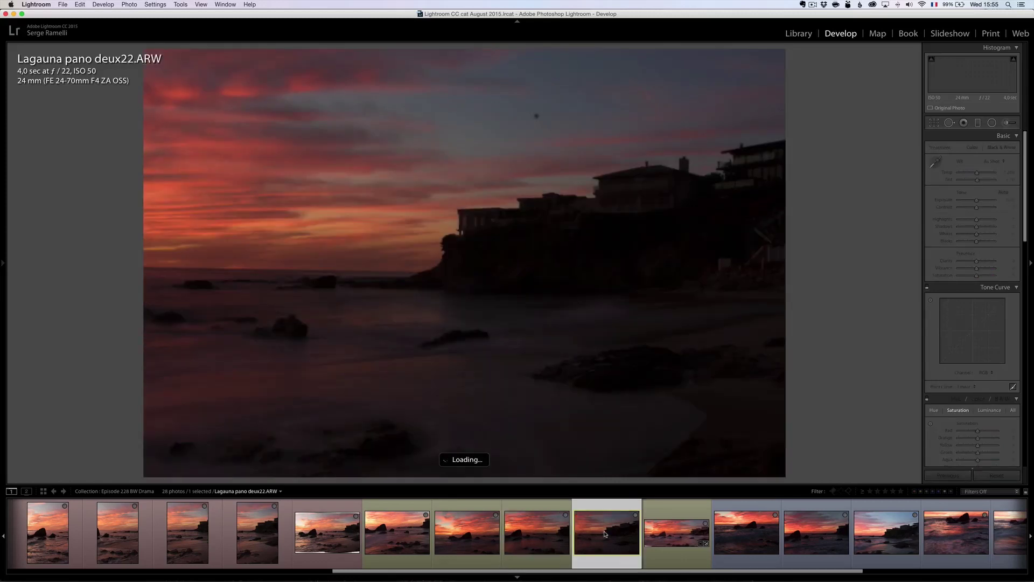
Revisit shots deux5, deux18 and deux20, and raise the Exposure of the cropped deux22 panorama to about +1.65.
left_click(183, 534)
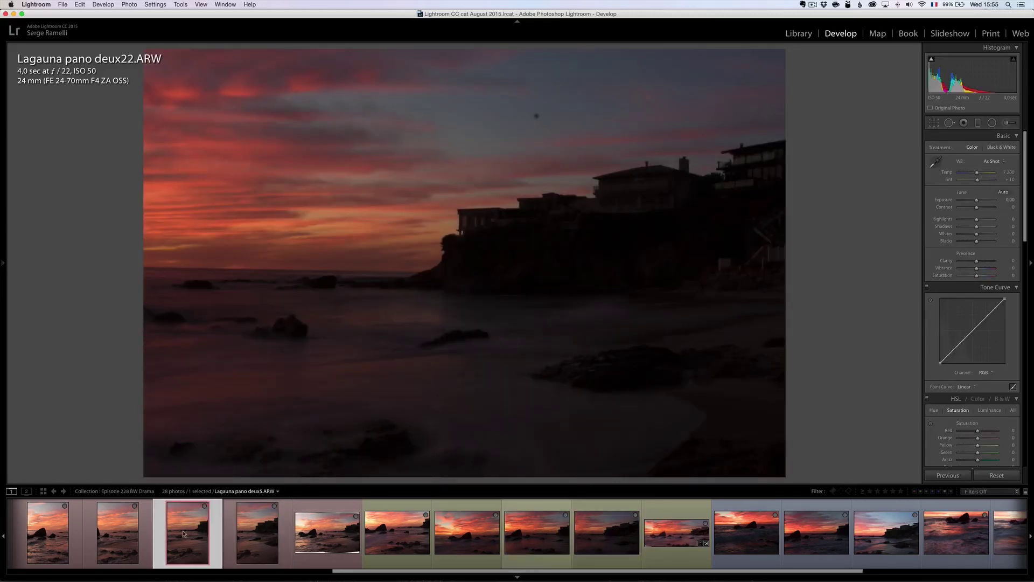
left_click(388, 535)
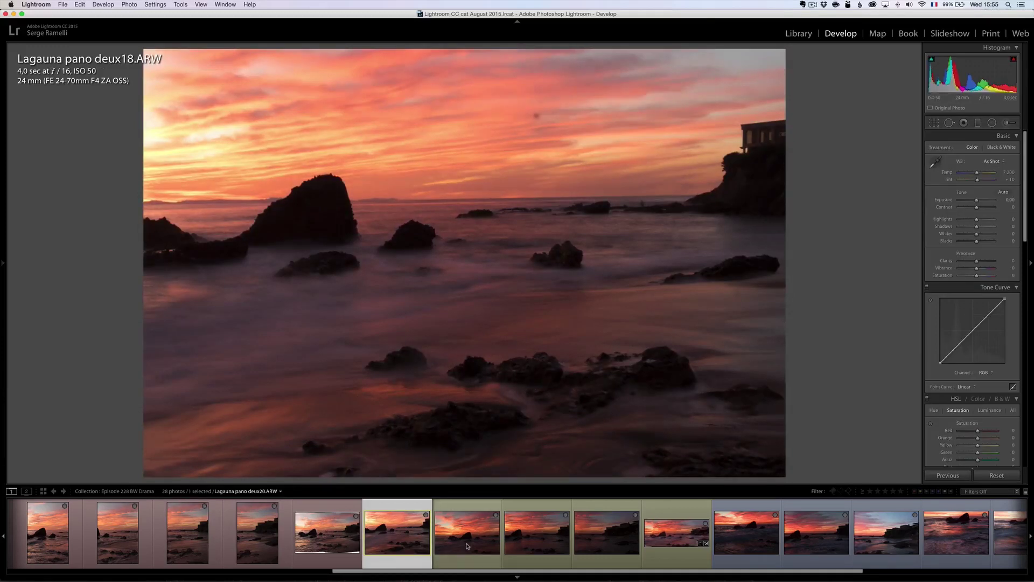
left_click(467, 546)
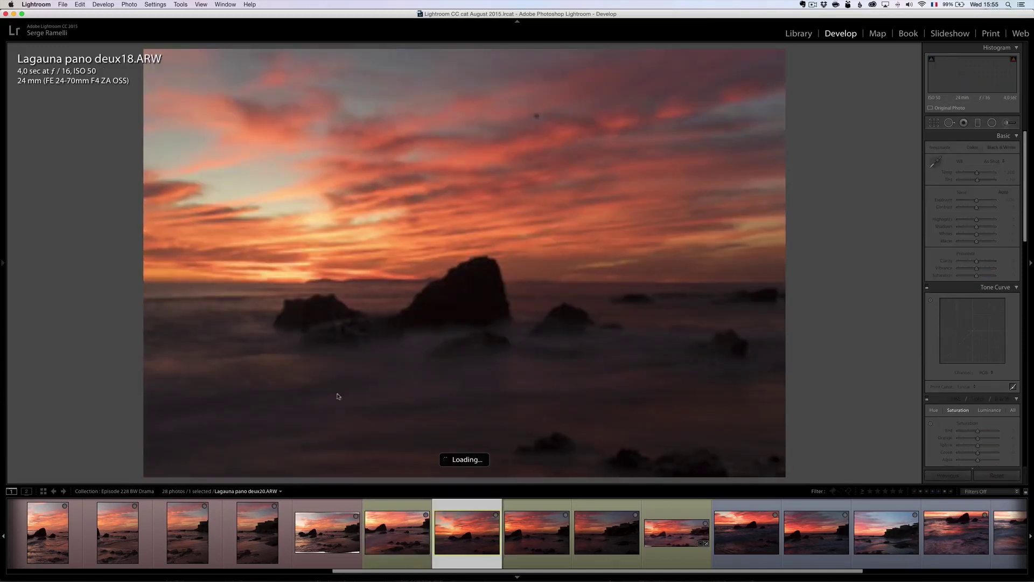
left_click(678, 554)
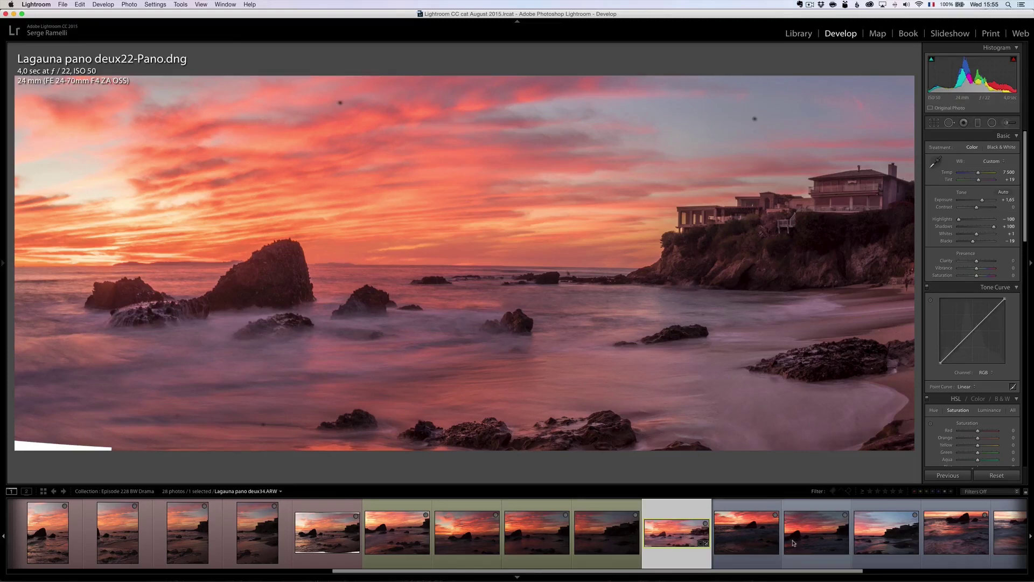
Set the Exposure of Lagauna pano deux33 to +0.75 and open the neighbouring shot deux34.
left_click(747, 539)
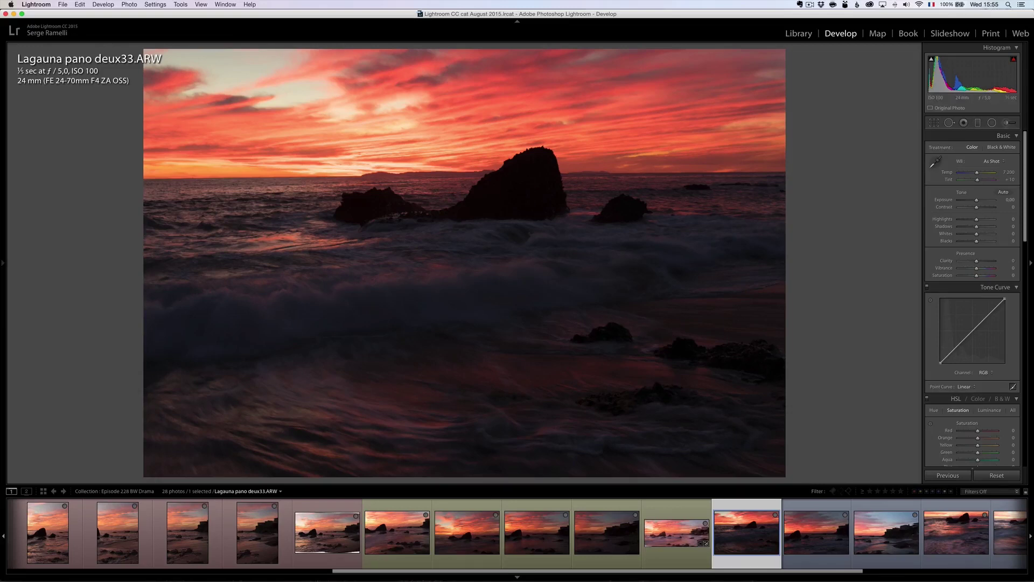
left_click_drag(977, 200, 984, 201)
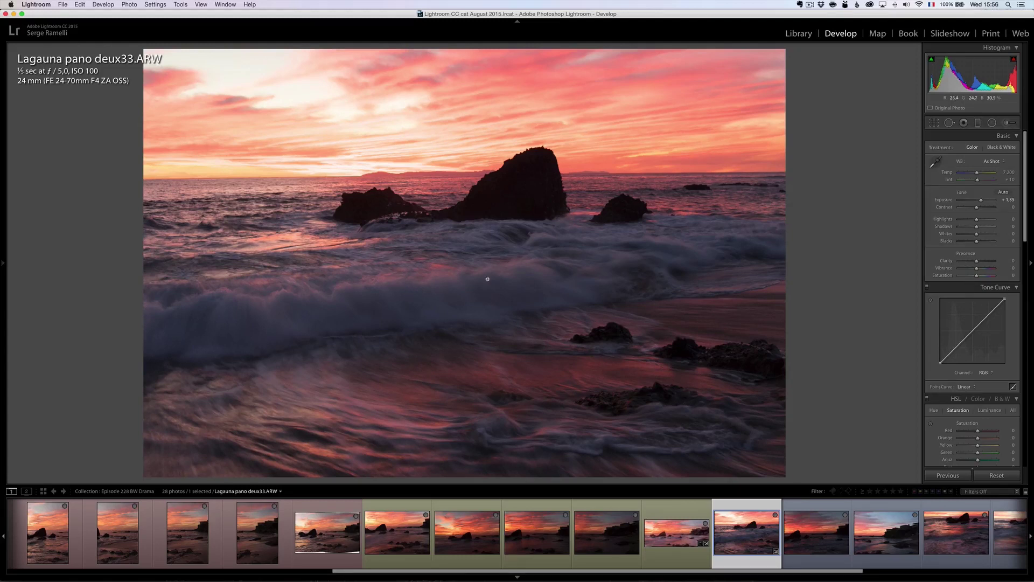
left_click_drag(982, 200, 980, 202)
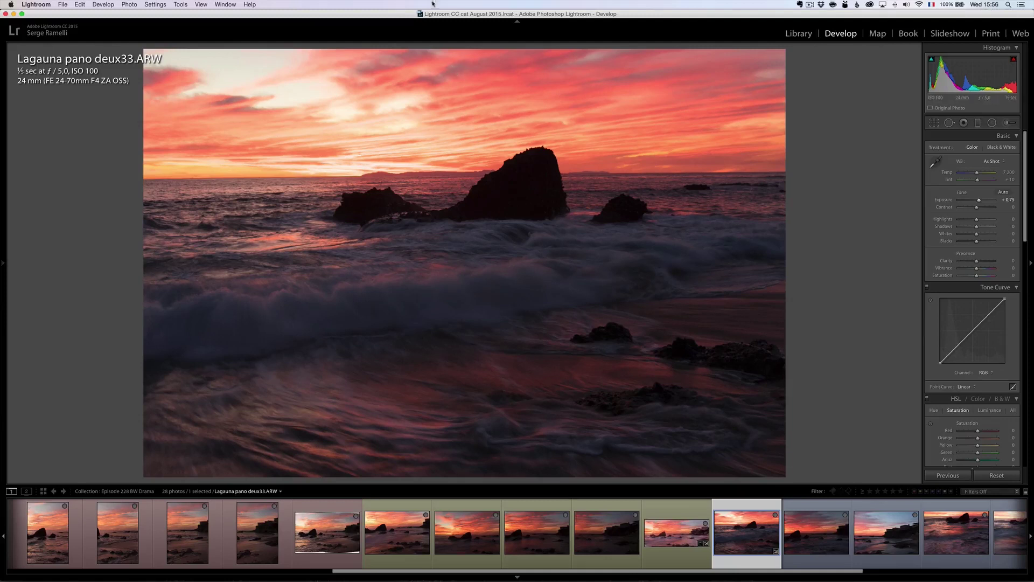
left_click(935, 123)
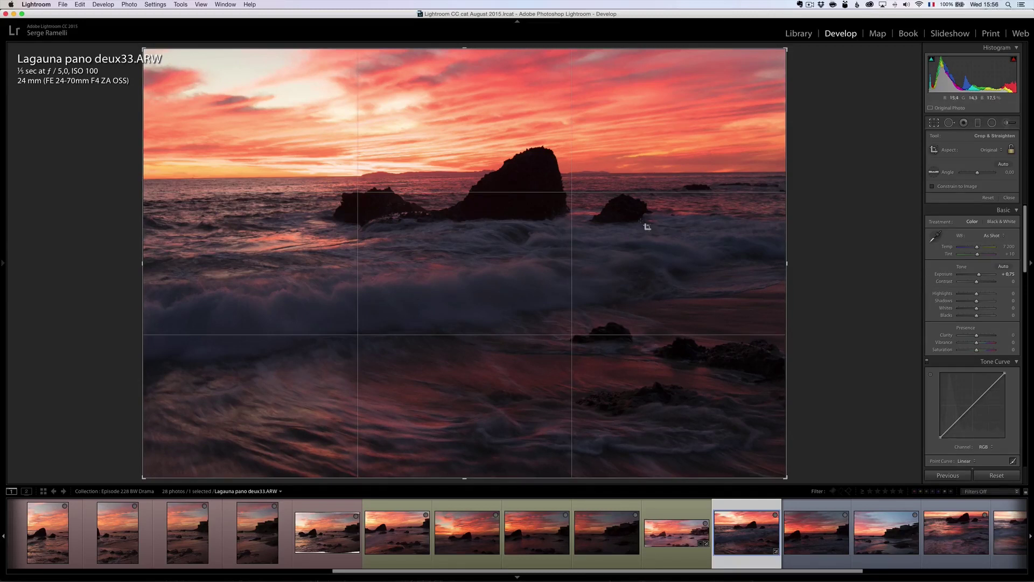
left_click(1007, 199)
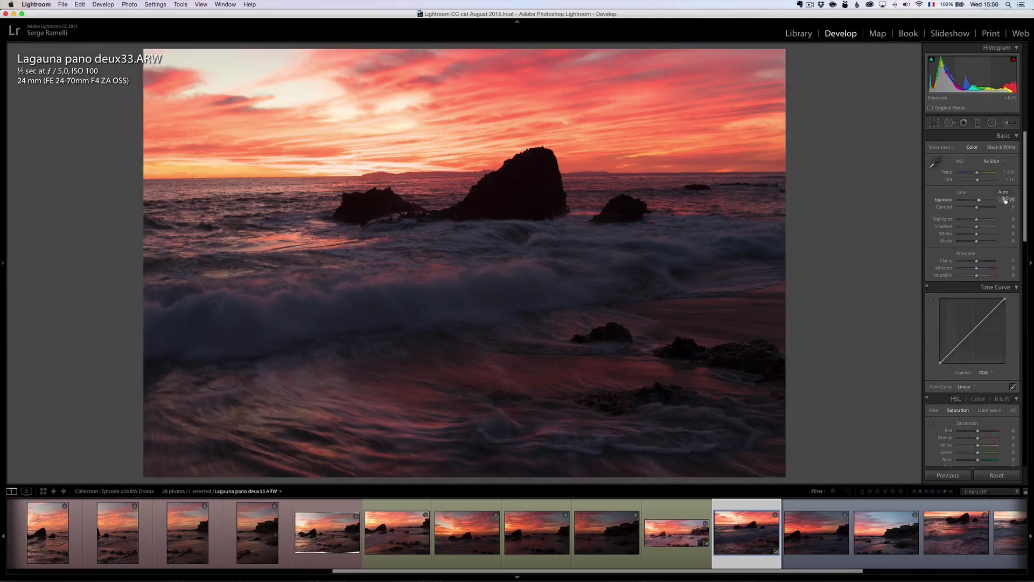
left_click(810, 544)
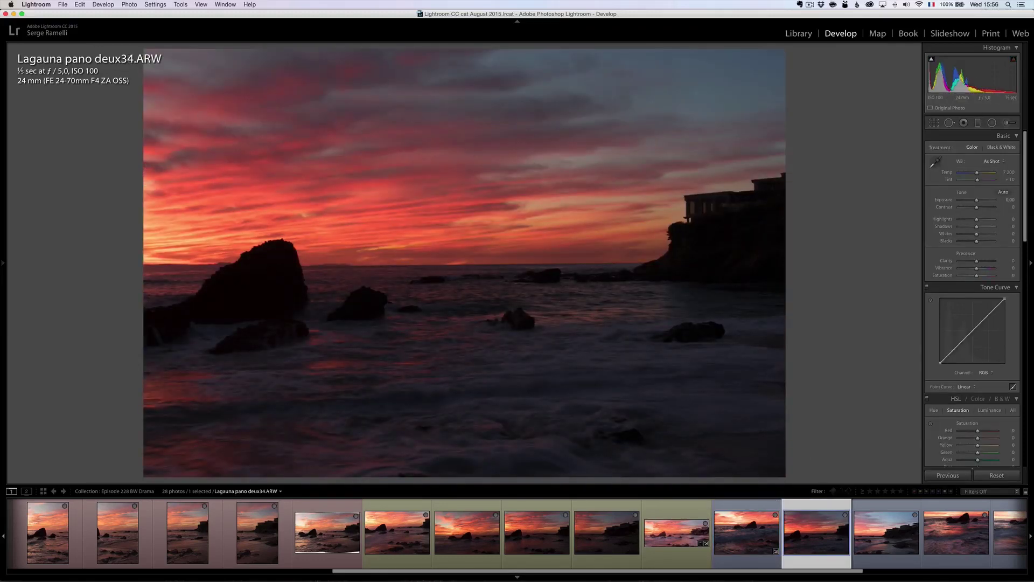
Review the framing of deux34 with the Crop tool, and look through the shots deux35, deux32 and deux38.
left_click(934, 122)
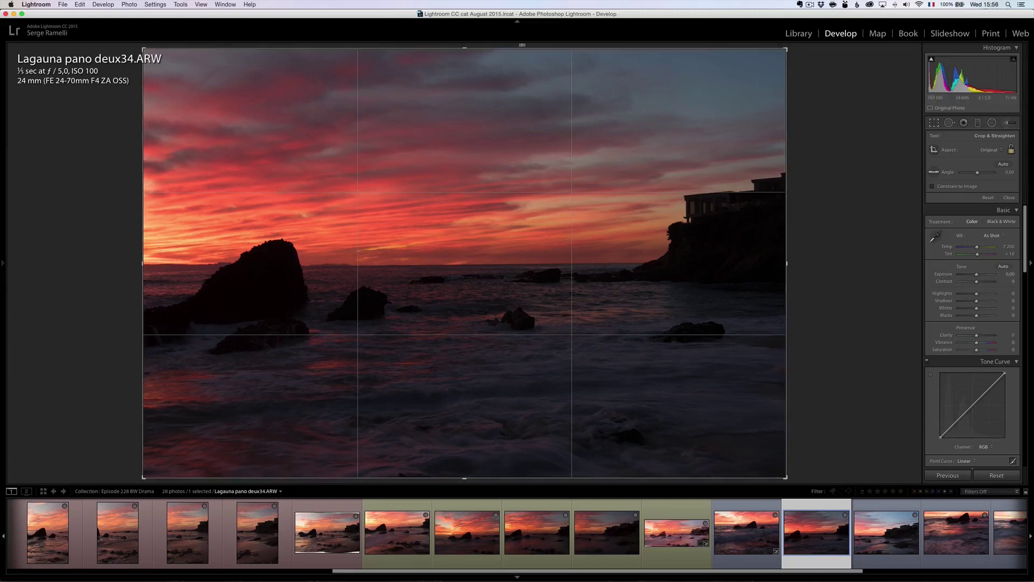
left_click(1016, 199)
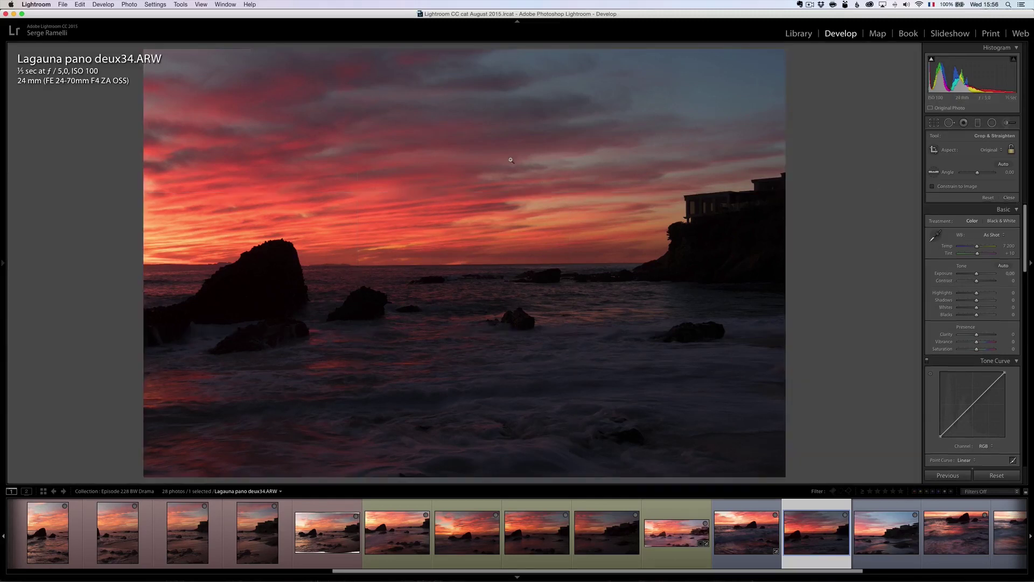
left_click(884, 525)
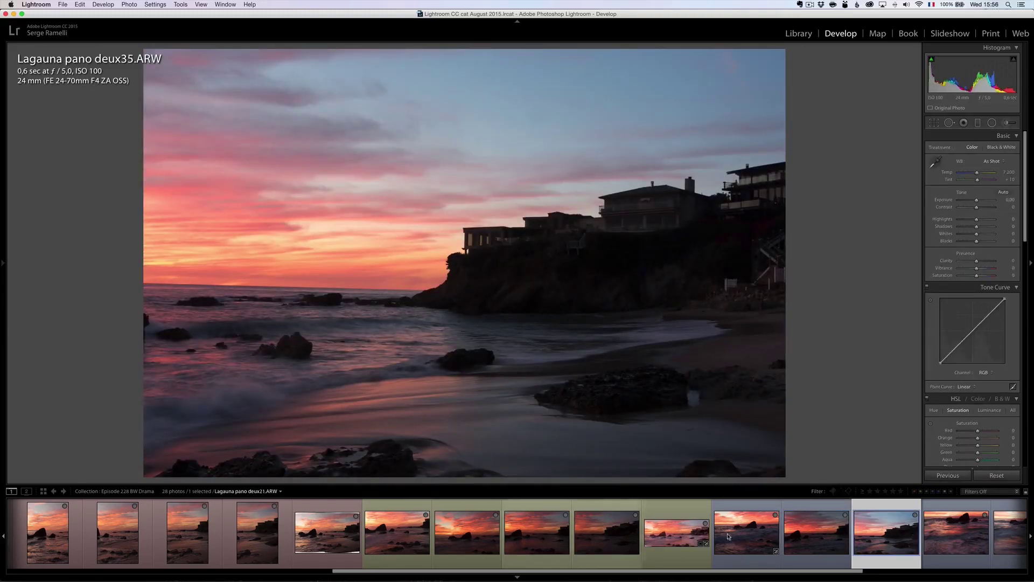
left_click(967, 533)
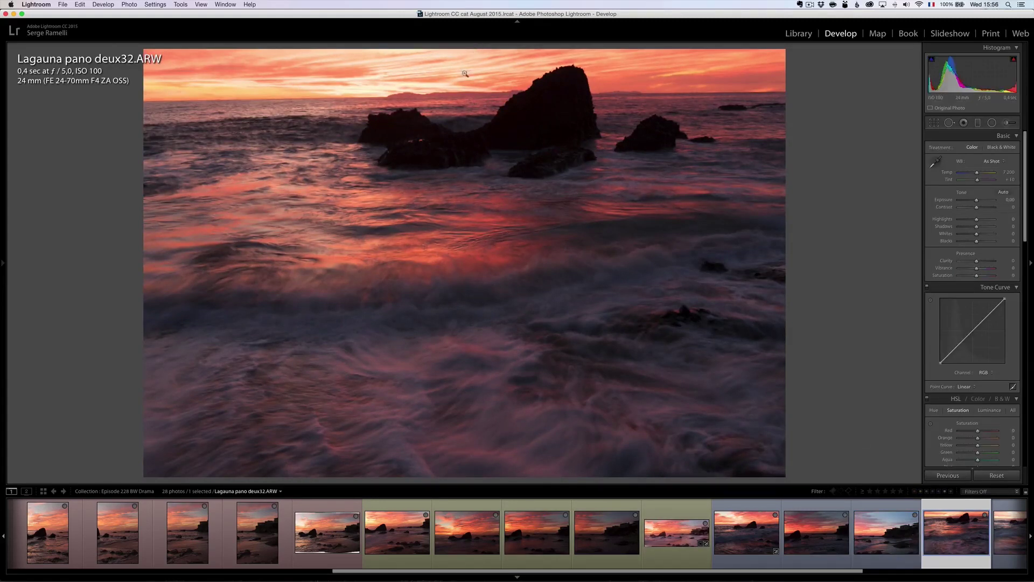
left_click_drag(817, 572, 915, 573)
key("Right")
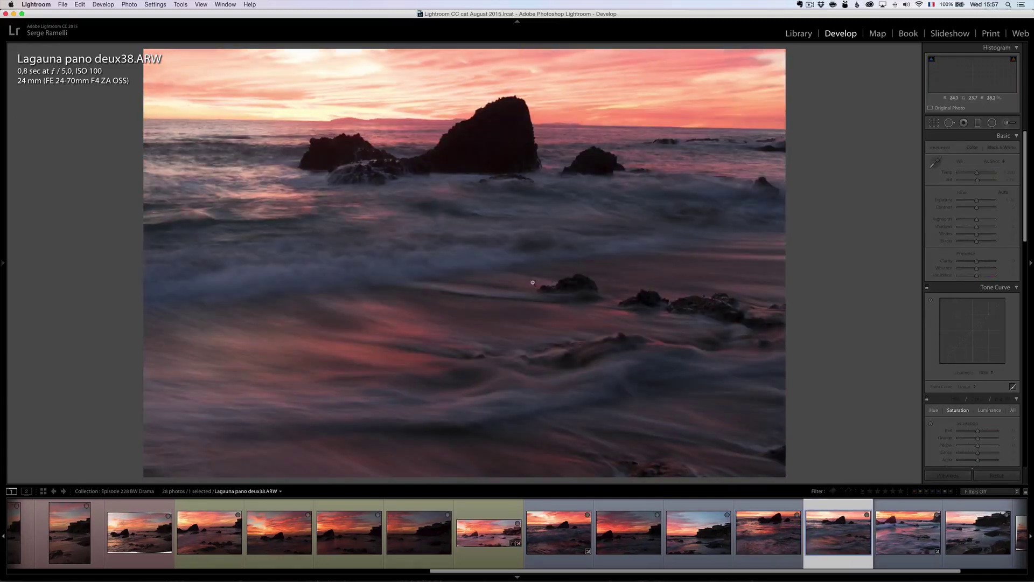
Reset all develop settings of Lagauna pano deux39 and open the neighbouring shot deux40.
left_click(918, 544)
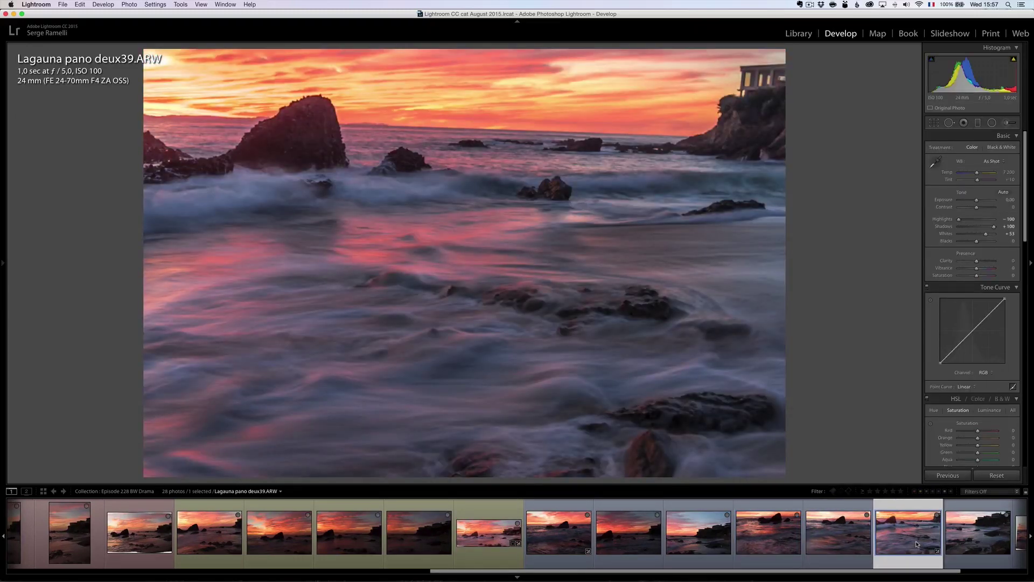
left_click(996, 475)
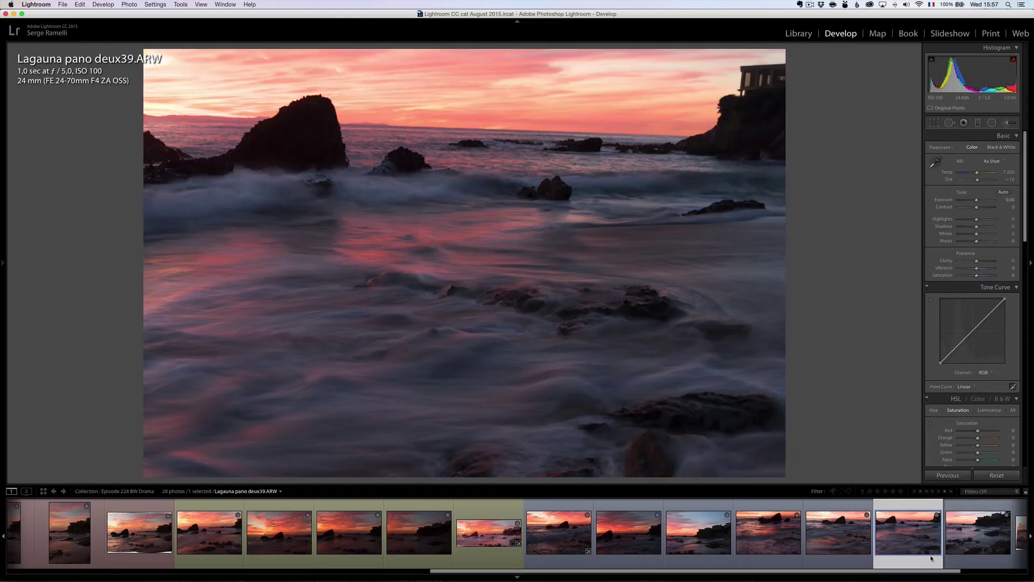
left_click(959, 549)
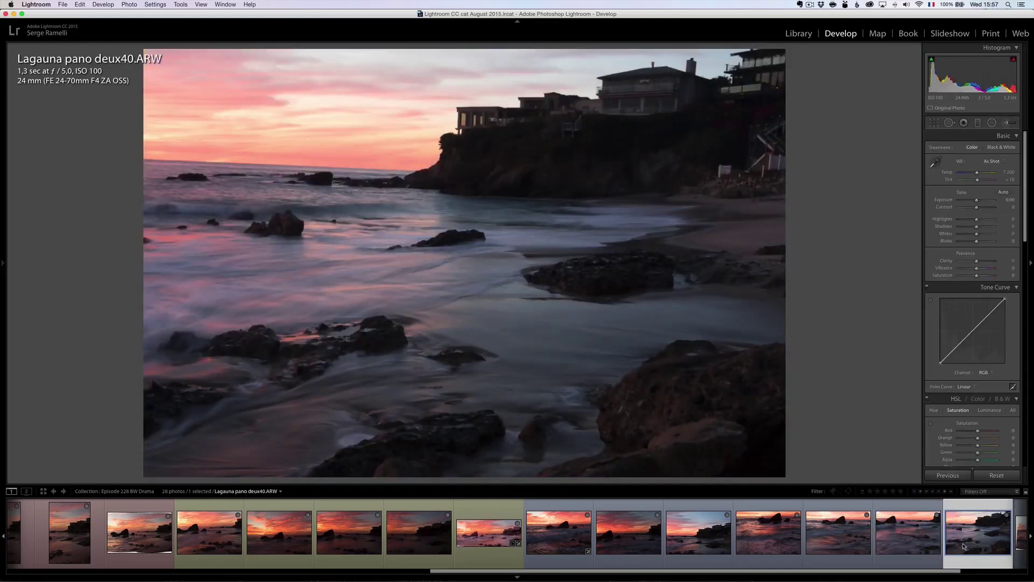
Look back over the shots deux33, deux34, deux35 and deux32 and compare their overlap.
left_click(580, 542)
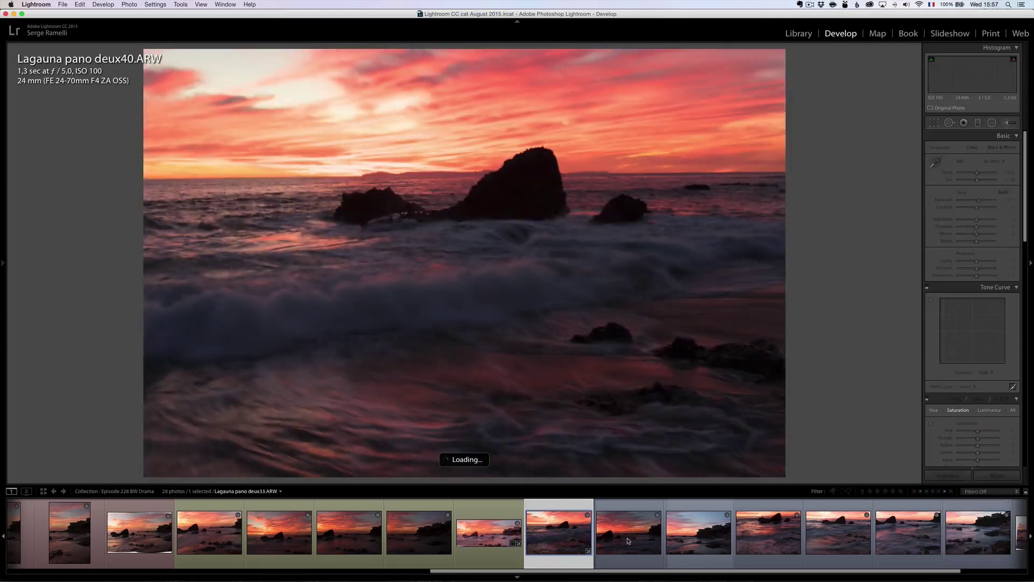
left_click(628, 540)
left_click(703, 543)
left_click(705, 542)
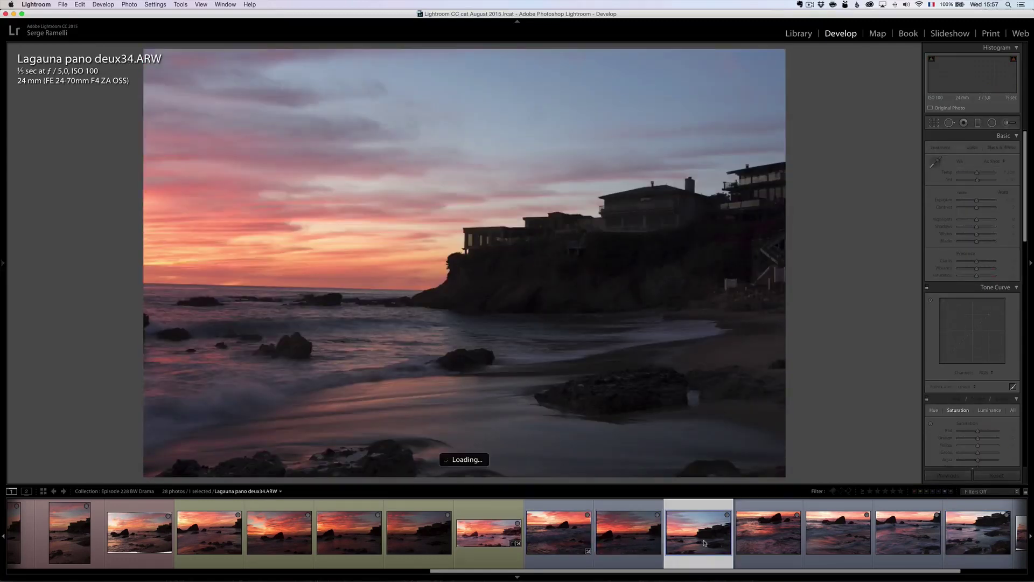
left_click(770, 541)
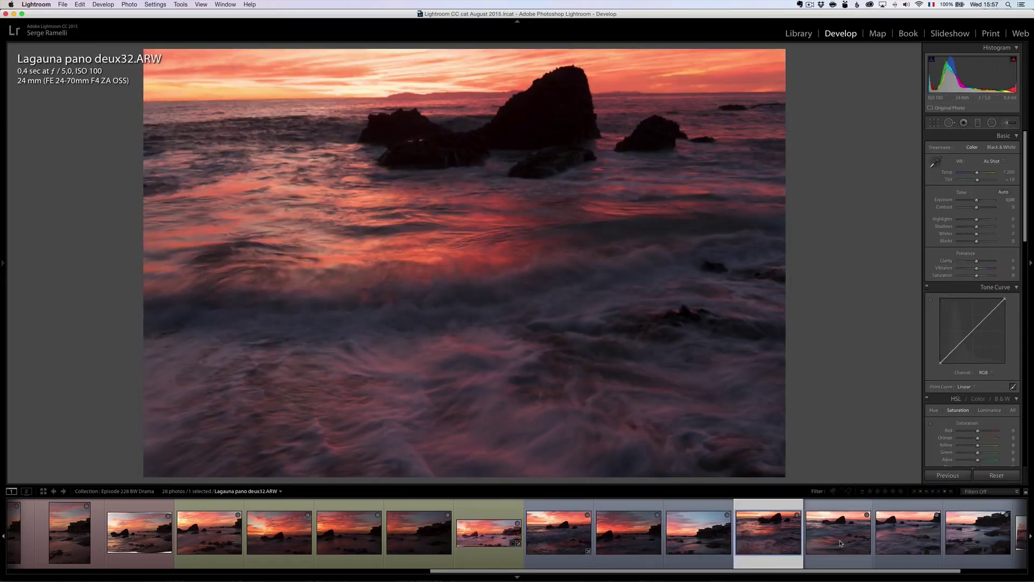
Go through the whole series again in order: deux33, deux34, deux35, deux32, deux38 and deux39.
left_click(570, 538)
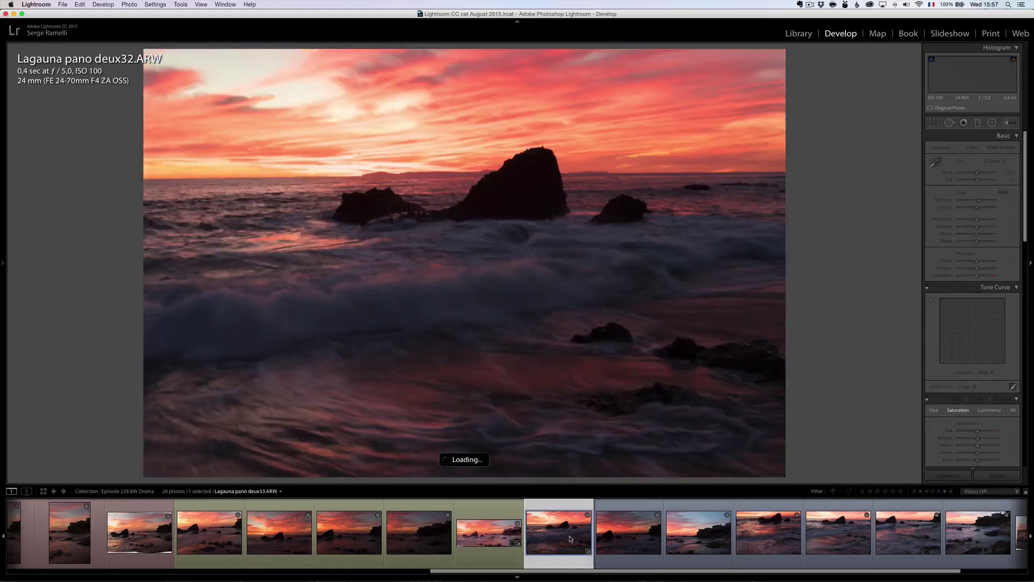
left_click(632, 541)
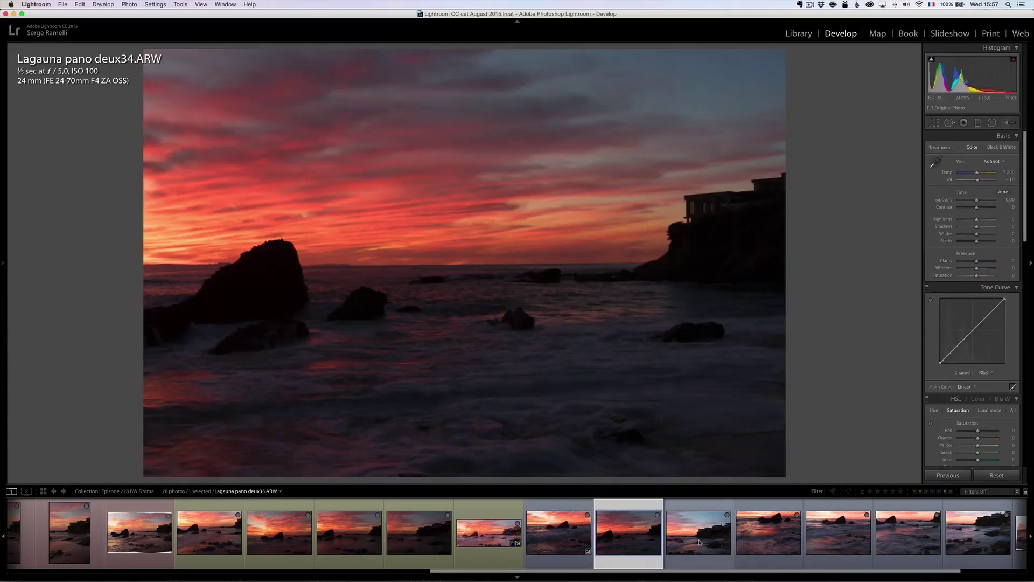
left_click(700, 541)
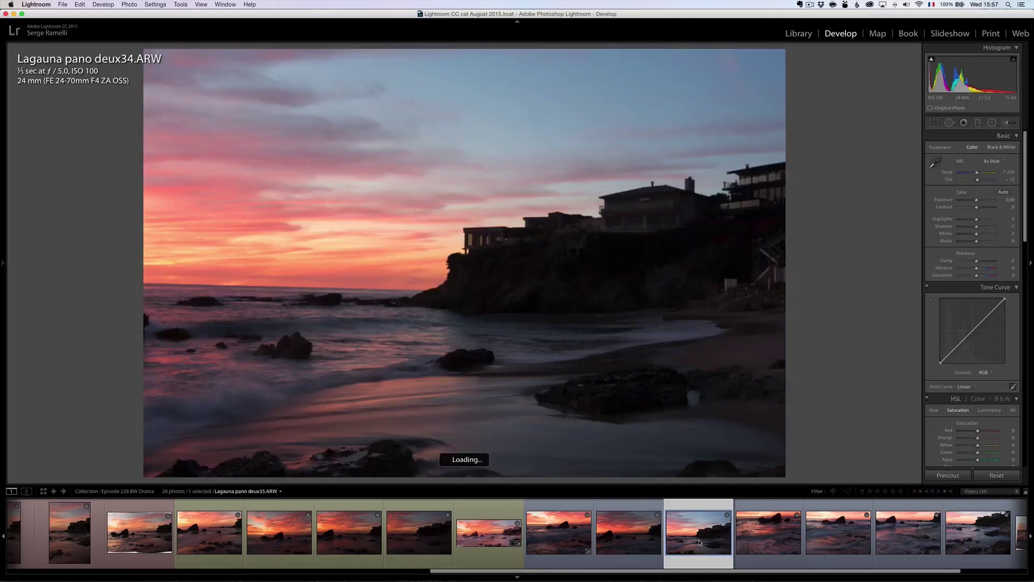
left_click(758, 538)
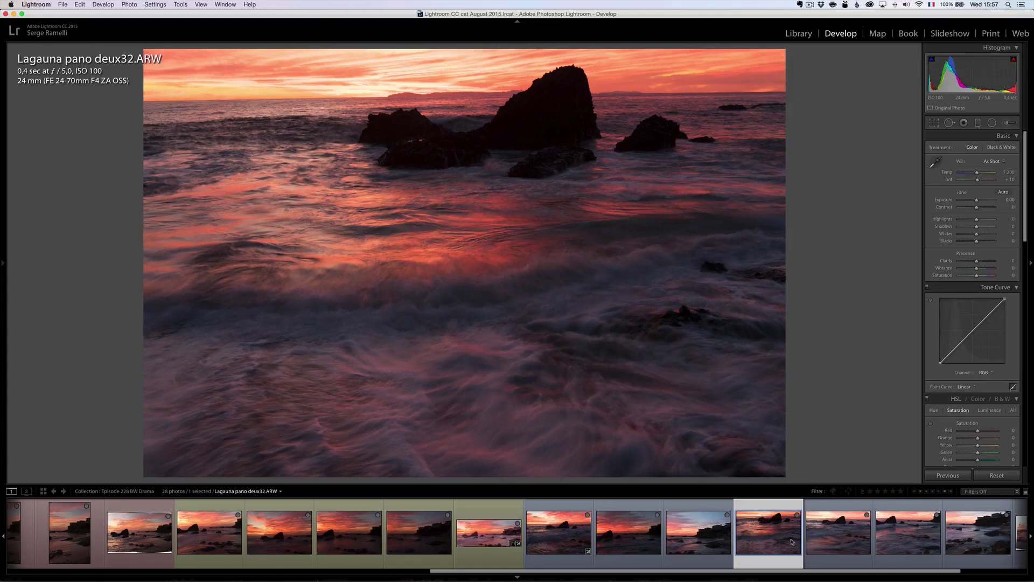
left_click(845, 541)
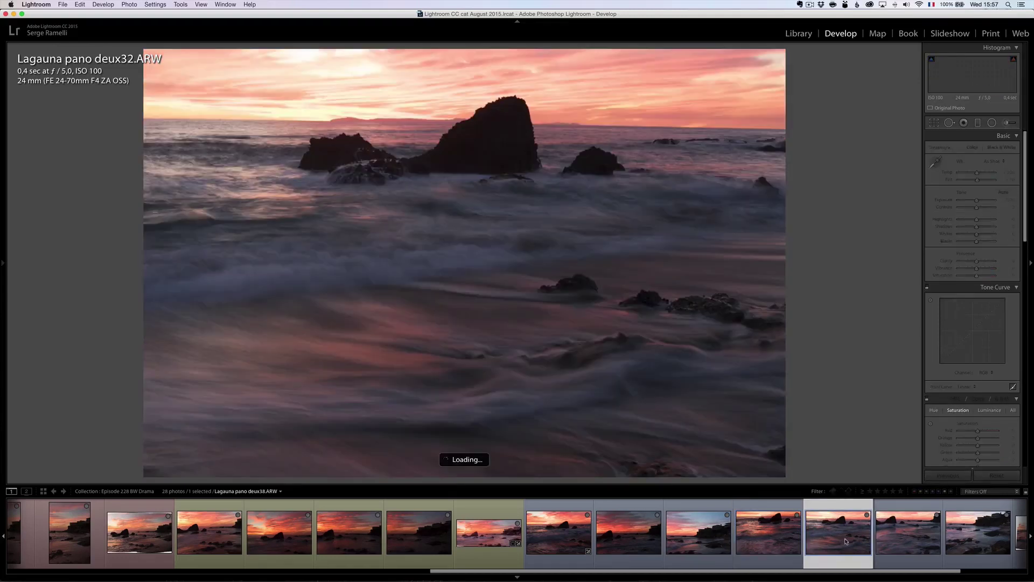
left_click(898, 541)
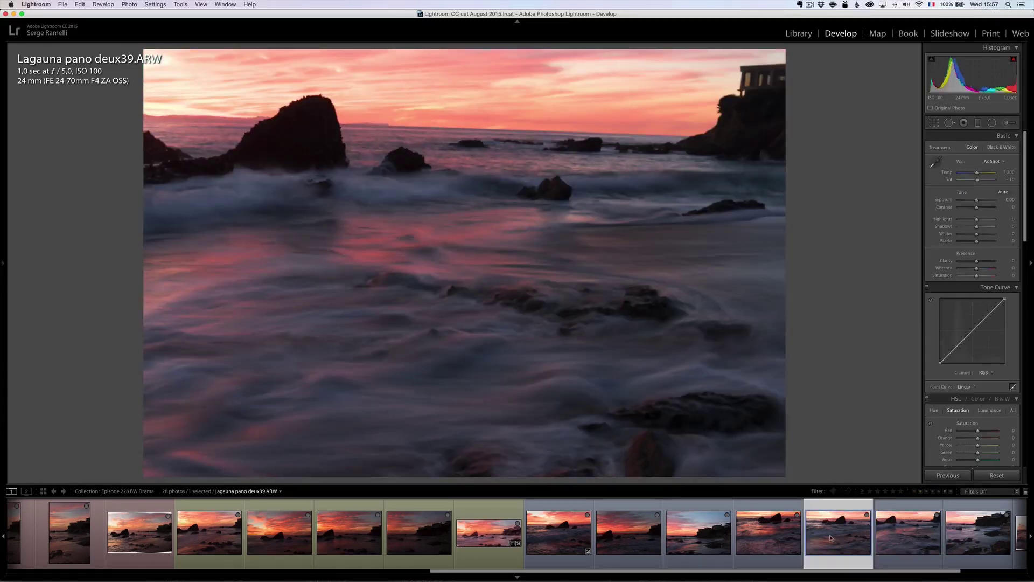
Compare the waves in the lower-row shots deux38 and deux39, and view deux40.
left_click(830, 537)
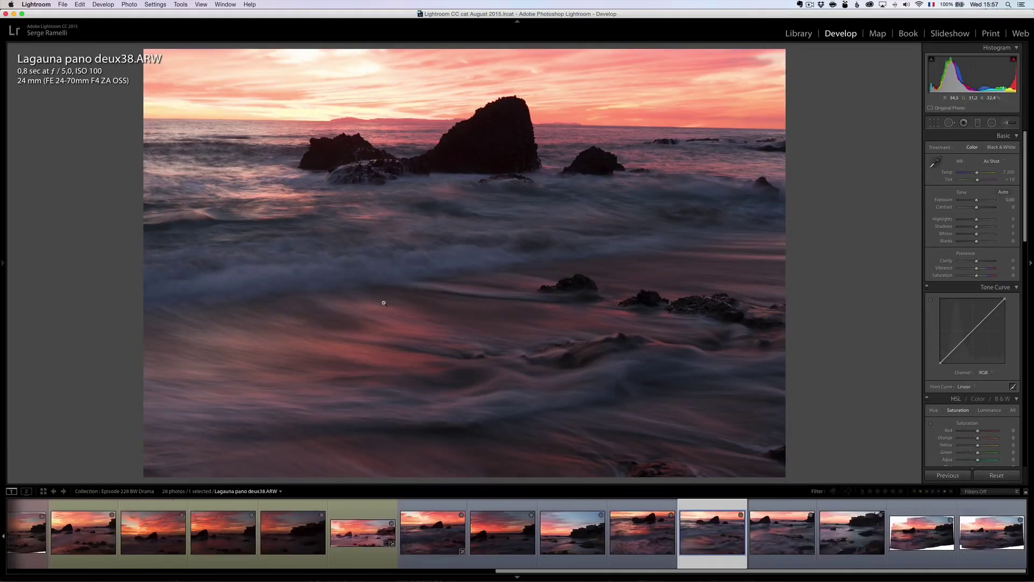
left_click(775, 534)
left_click(714, 529)
left_click(782, 533)
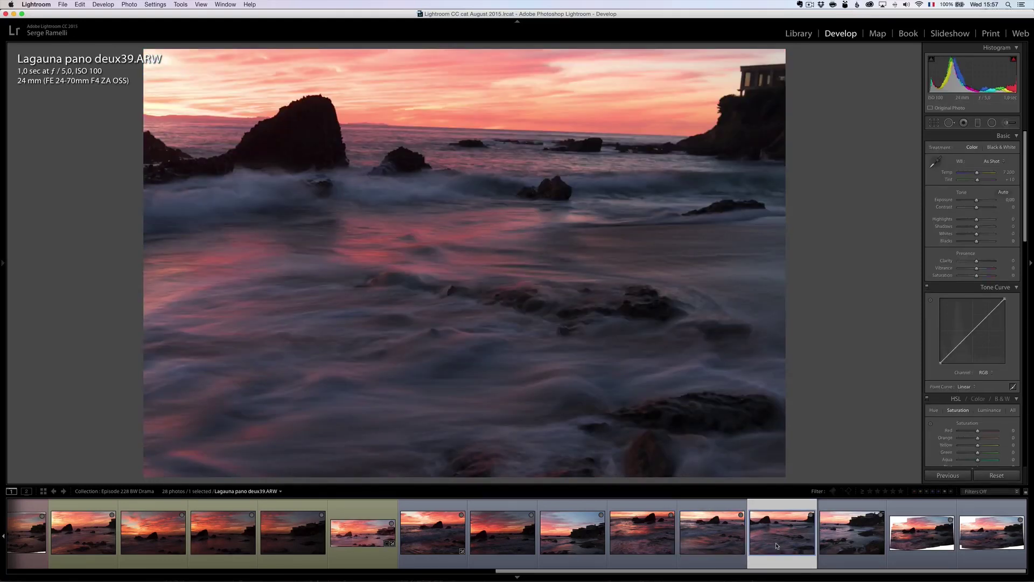
left_click(844, 539)
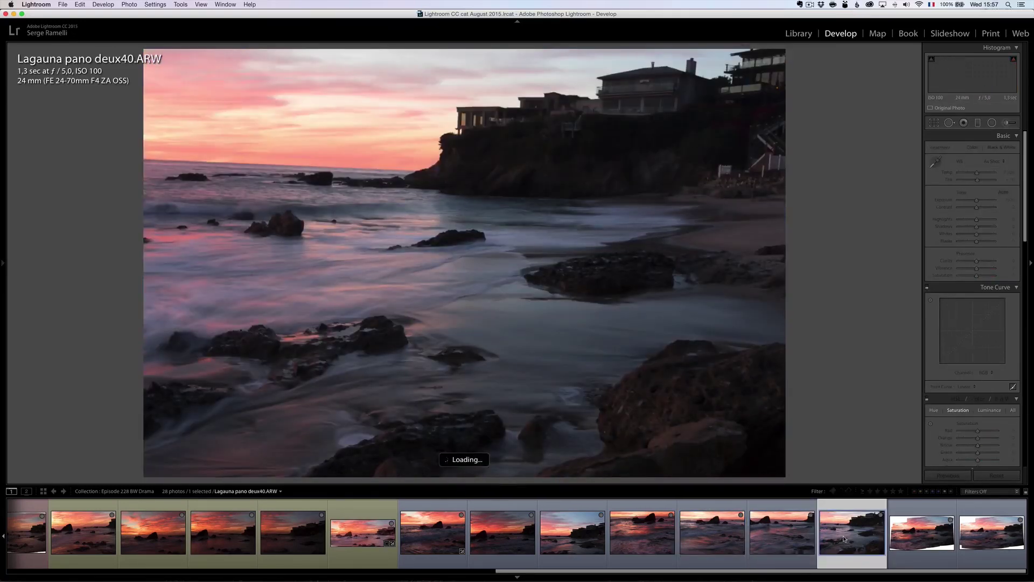
Add deux33, deux34, deux35, deux32 and deux38 to the selection with deux40, leaving out deux39.
left_click(441, 538, "super")
left_click(487, 536, "super")
left_click(571, 537, "super")
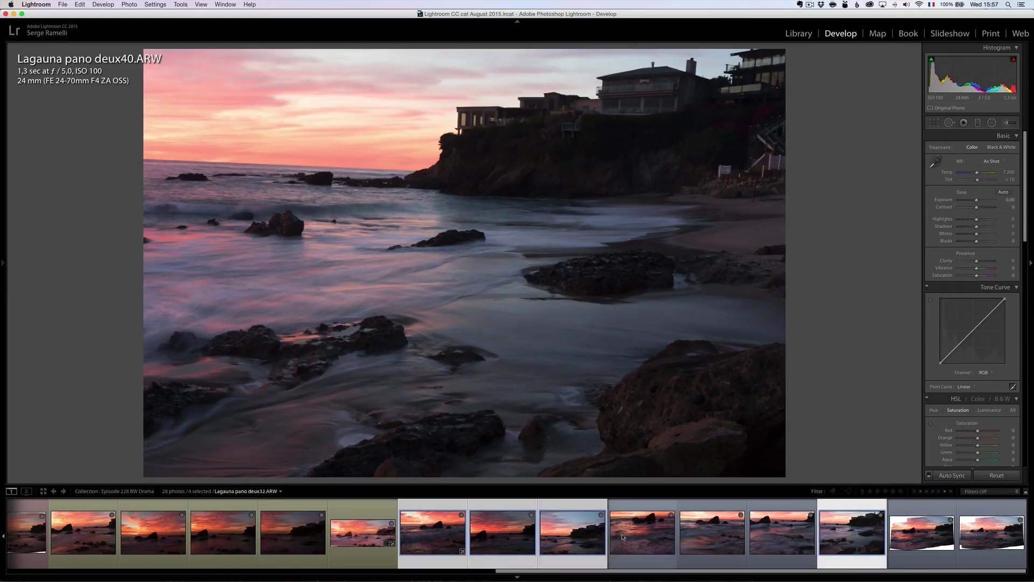
left_click(637, 537, "super")
left_click(719, 539, "super")
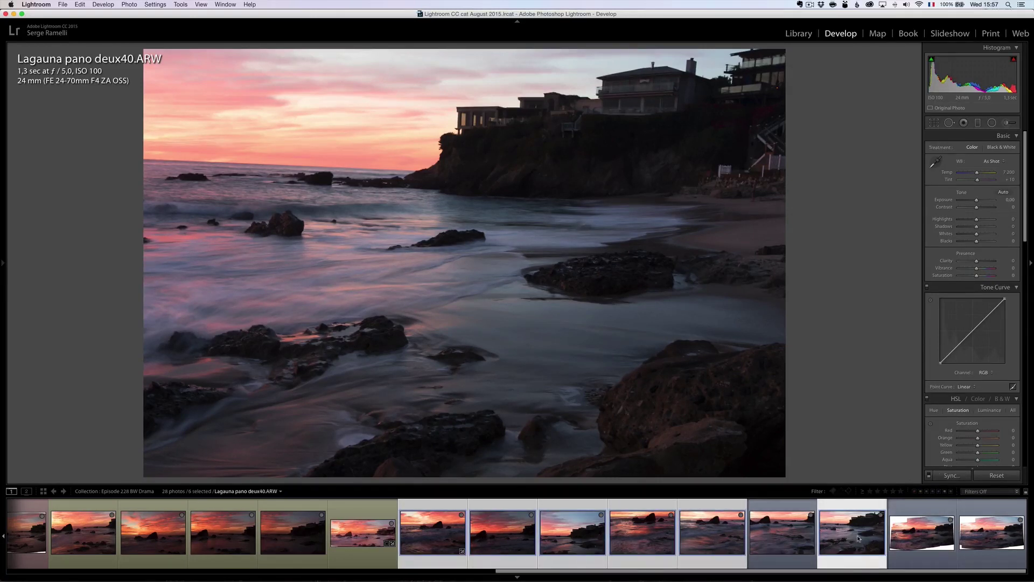
View the merged panorama deux33-Pano-2 and compare the single shots deux38 and deux39.
left_click(899, 525)
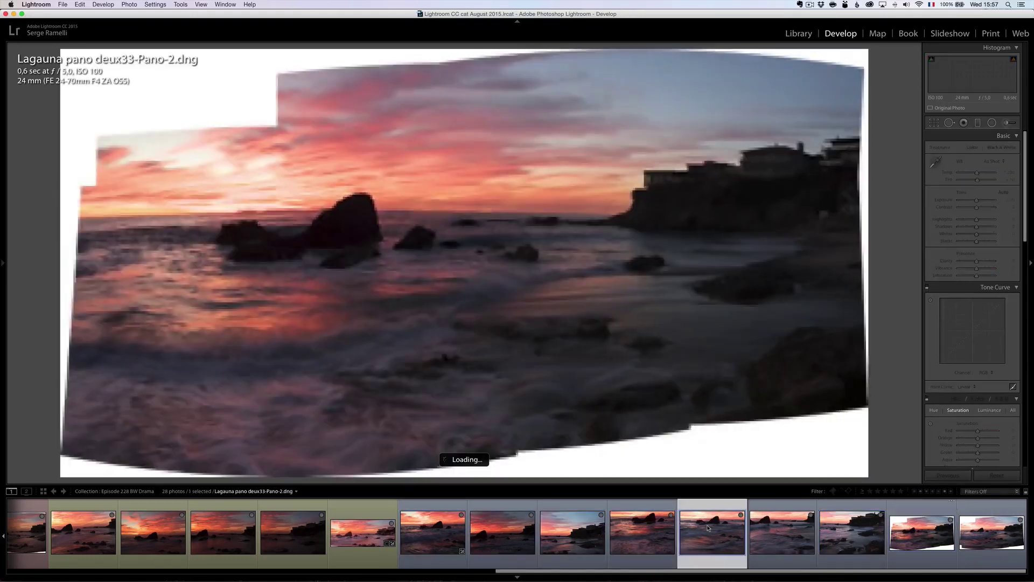
left_click(712, 532)
left_click(769, 528)
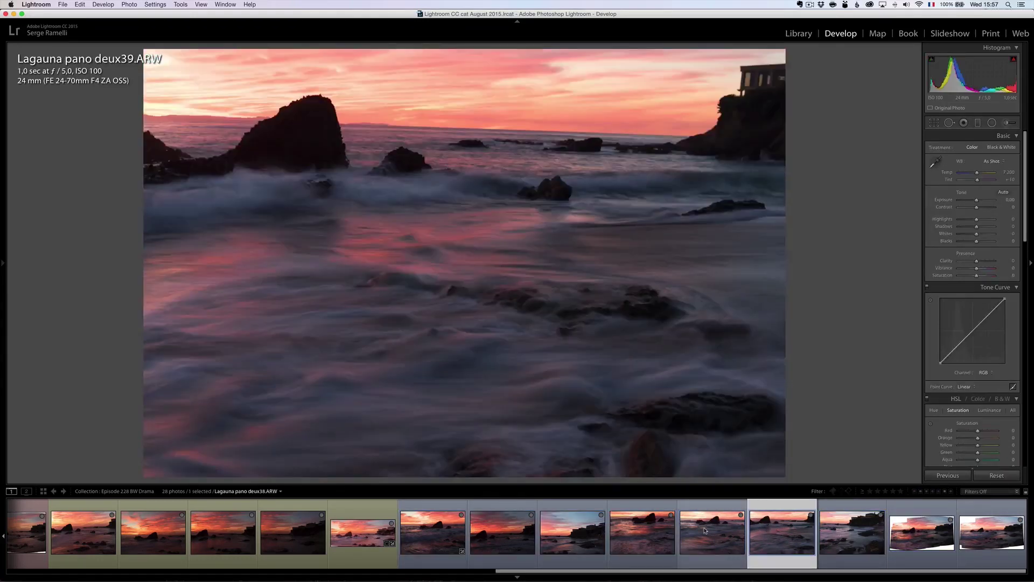
left_click(712, 532)
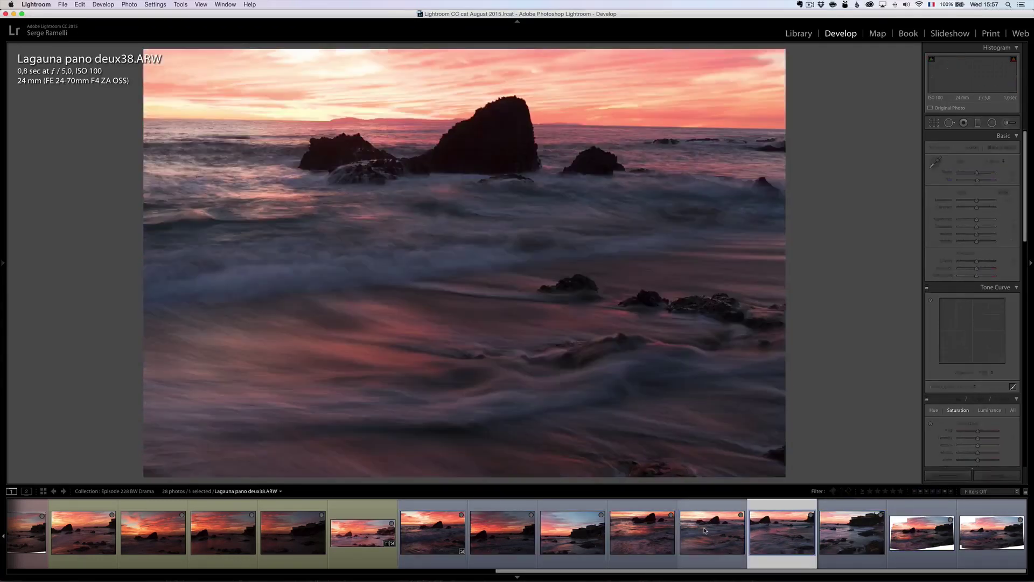
Starting from deux33, select the panorama frames deux34, deux35, deux32, deux38 and deux40 together, without deux39.
left_click(439, 533)
left_click(572, 536, "shift")
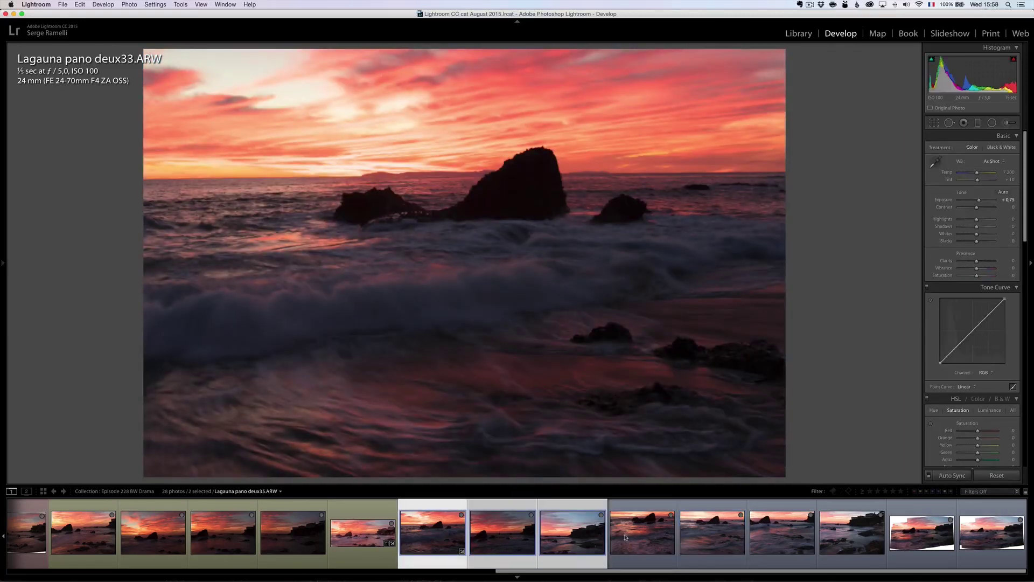
left_click(636, 536, "shift")
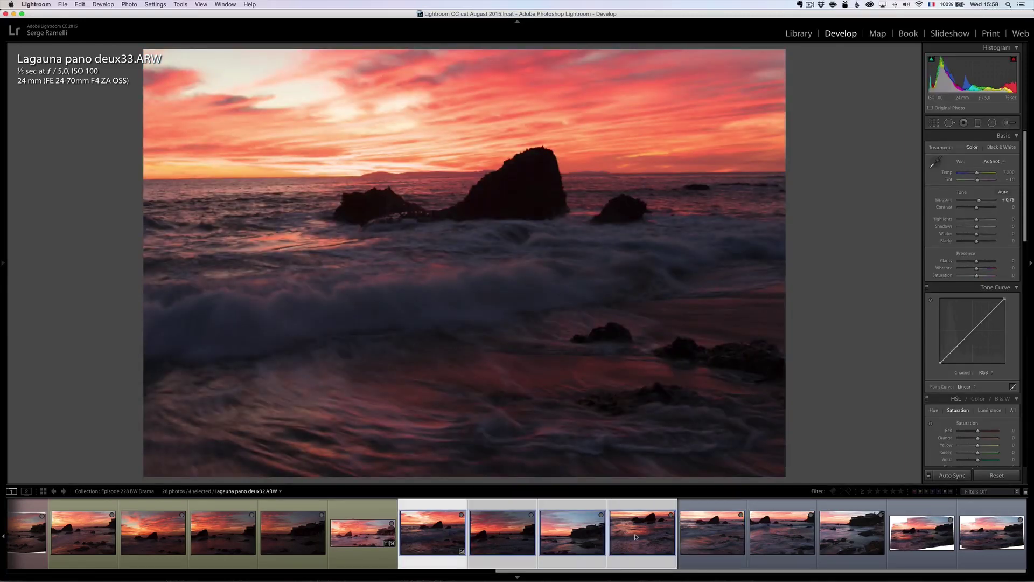
left_click(720, 541, "shift")
left_click(777, 534, "shift")
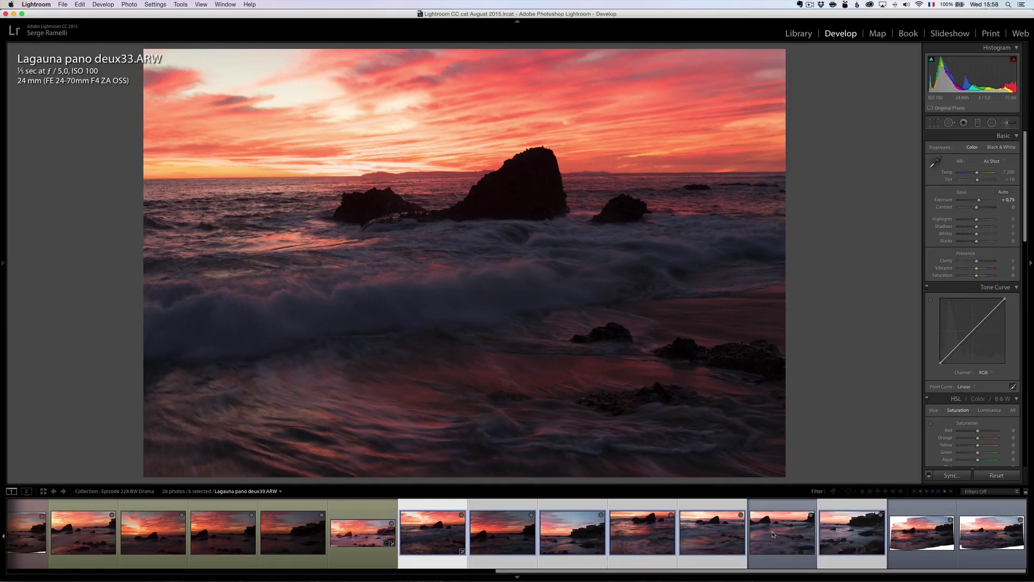
Examine the panorama deux33-Pano-2 and go back through deux40 and deux39 to shot deux38.
left_click(918, 528)
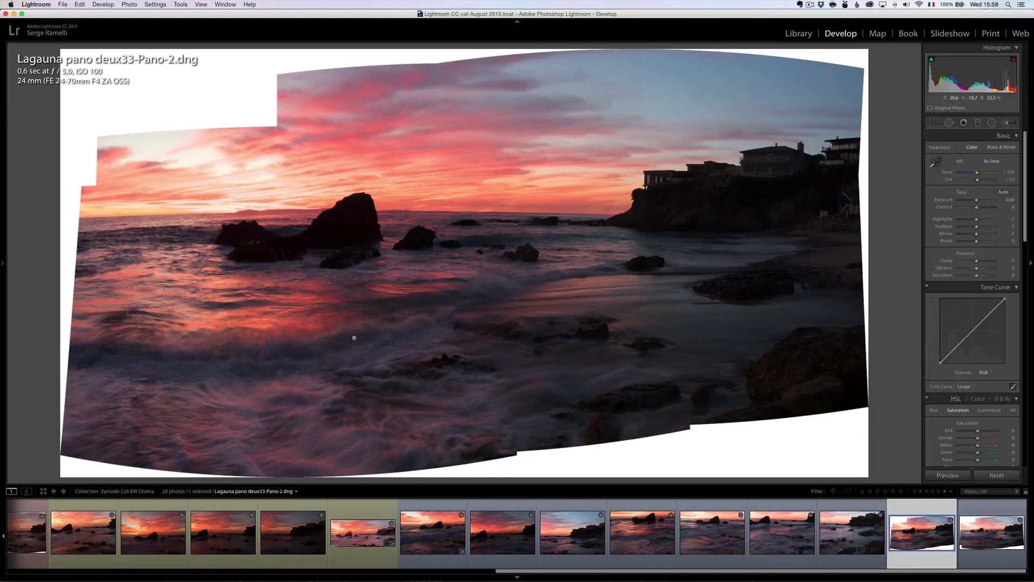
key("Left")
key("Left")
key("Left")
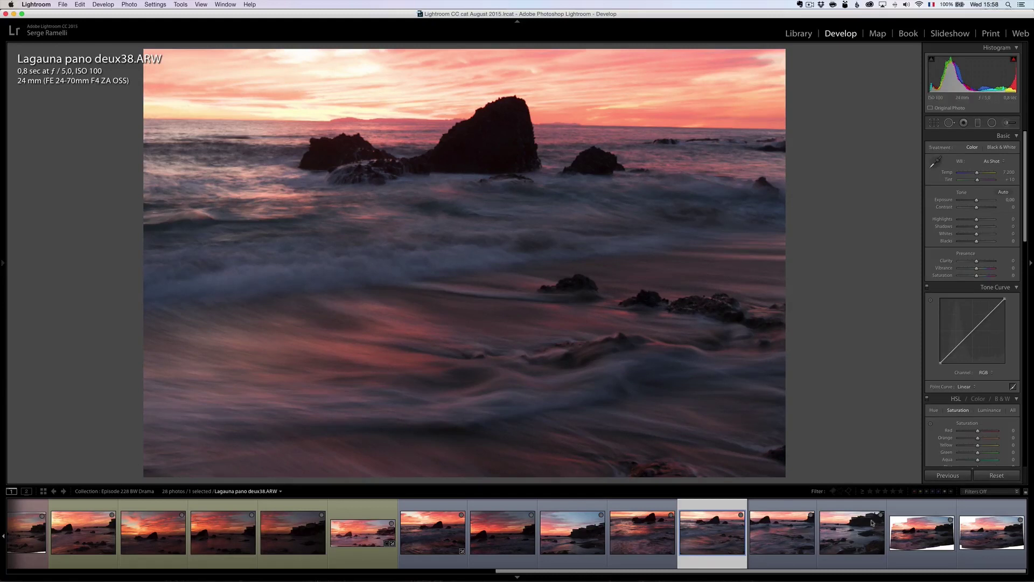
Select deux33, deux34, deux35, deux32, deux39 and deux40 together, and compare the merged panoramas deux33-Pano and deux33-Pano-2.
left_click(432, 532)
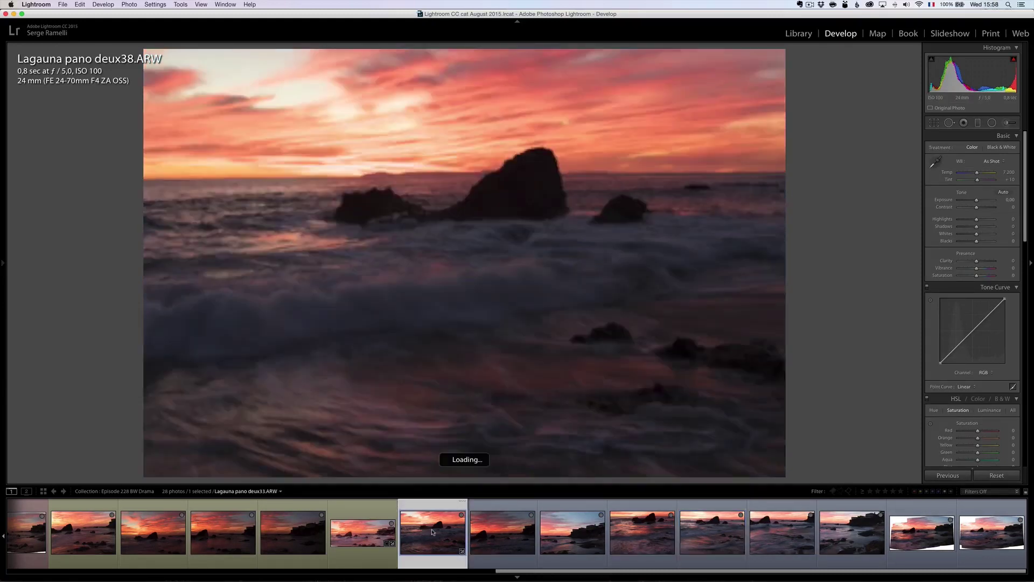
left_click(502, 538, "super")
left_click(580, 542, "super")
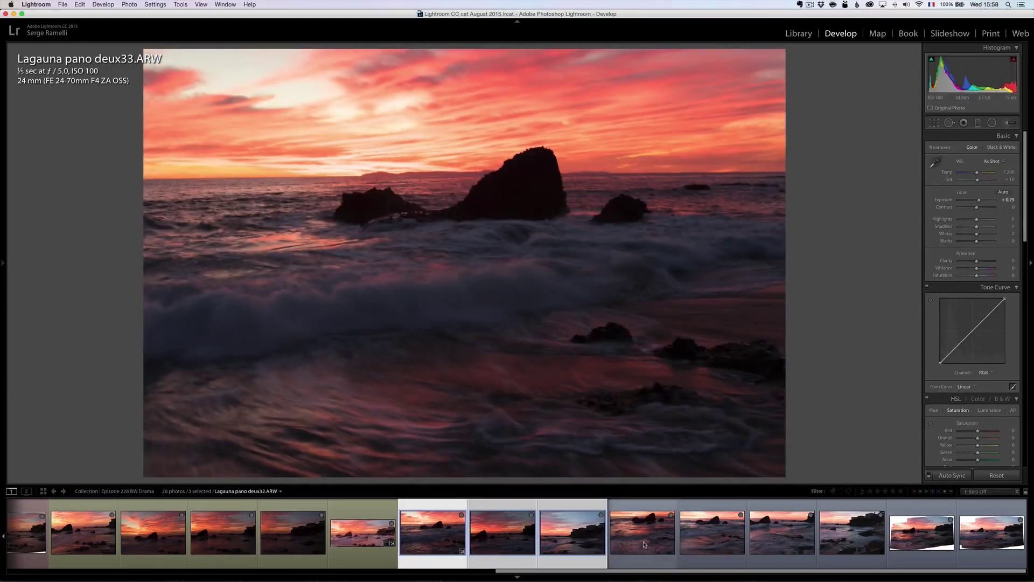
left_click(642, 541, "super")
left_click(787, 537, "super")
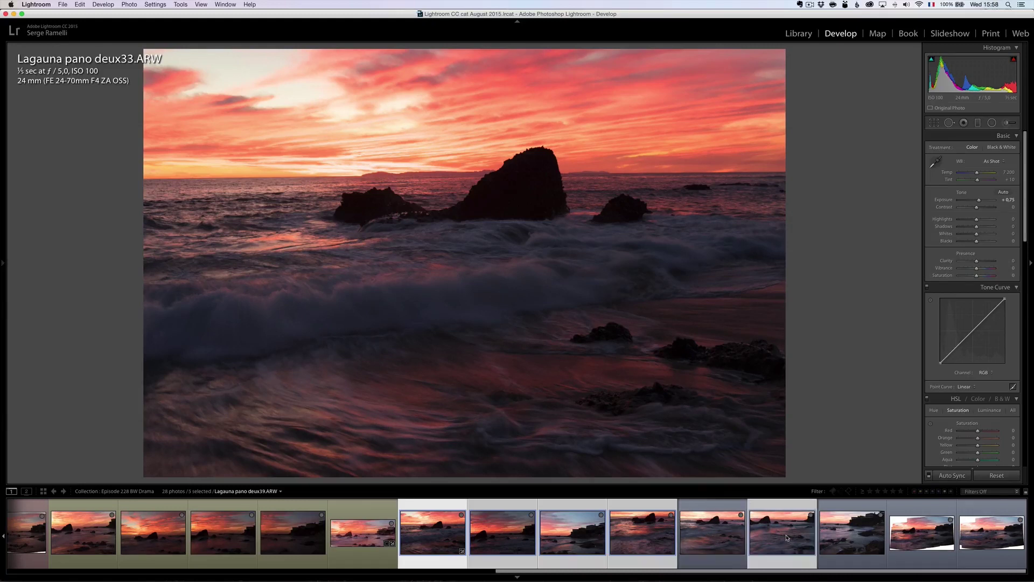
left_click(854, 536, "super")
left_click(1006, 531)
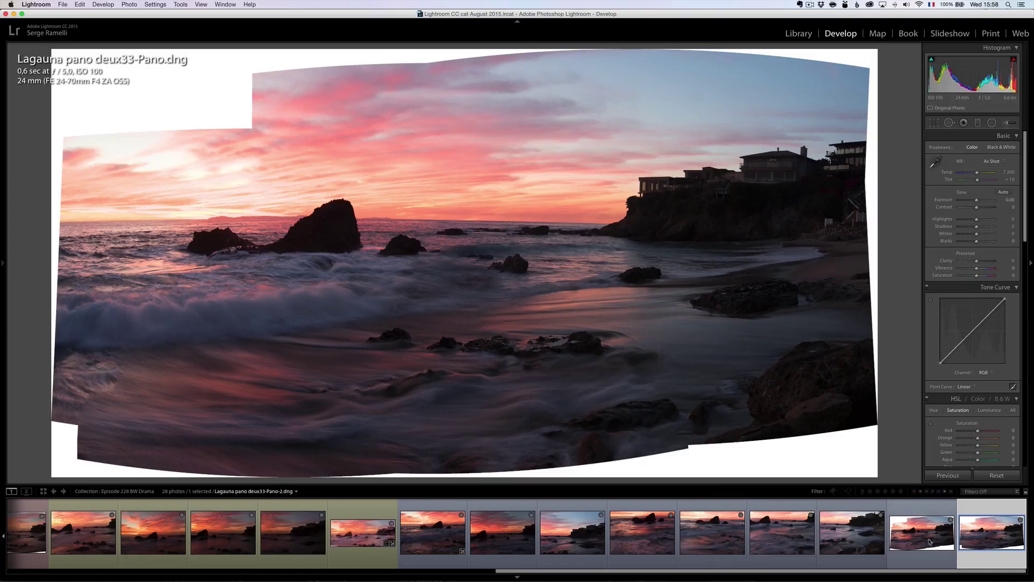
left_click(926, 537)
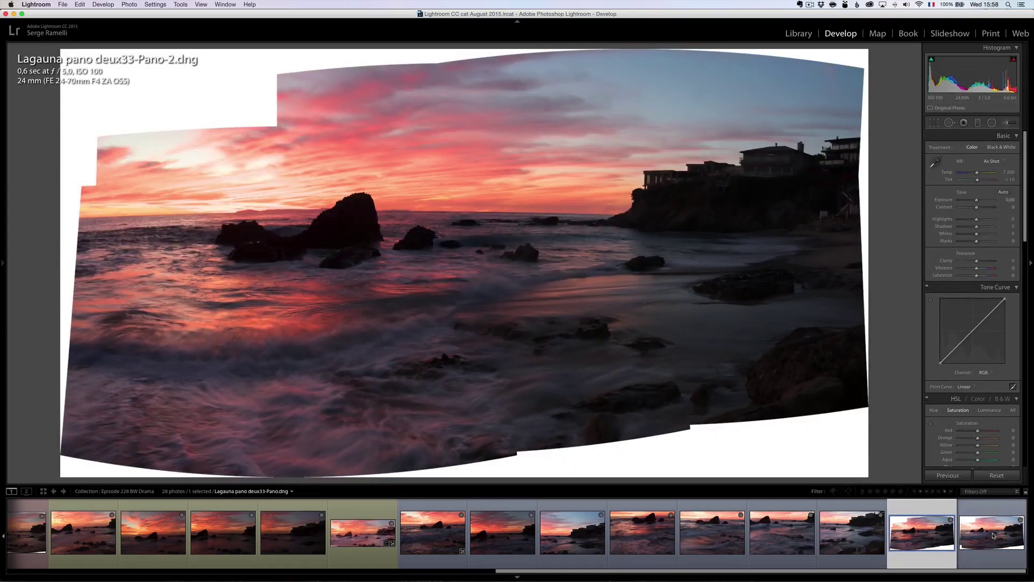
Compare the merged panoramas deux33-Pano-2 and deux33-Pano, and set Highlights to -100 and Shadows to +100 on deux33-Pano.
left_click(994, 535)
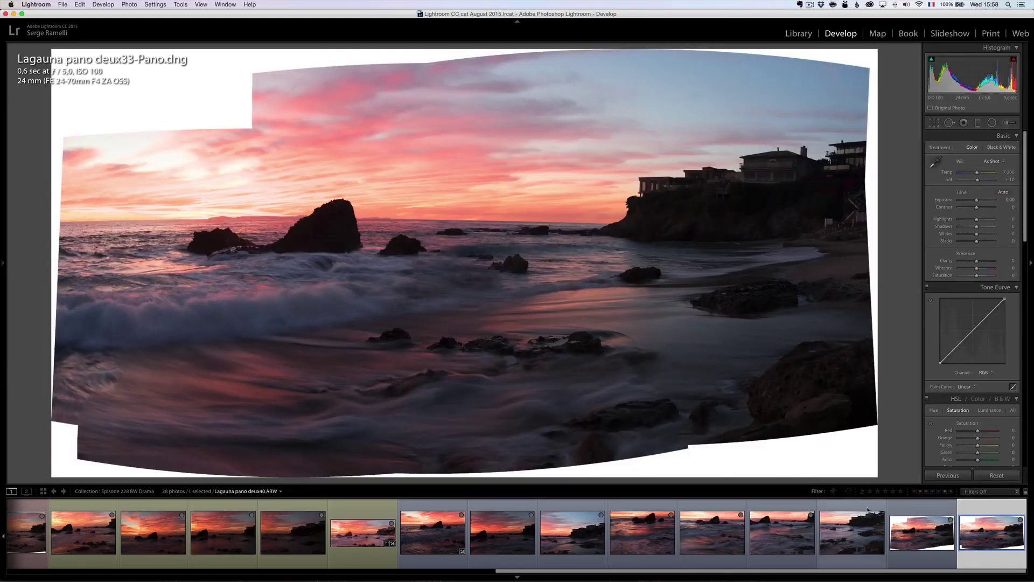
key("Left")
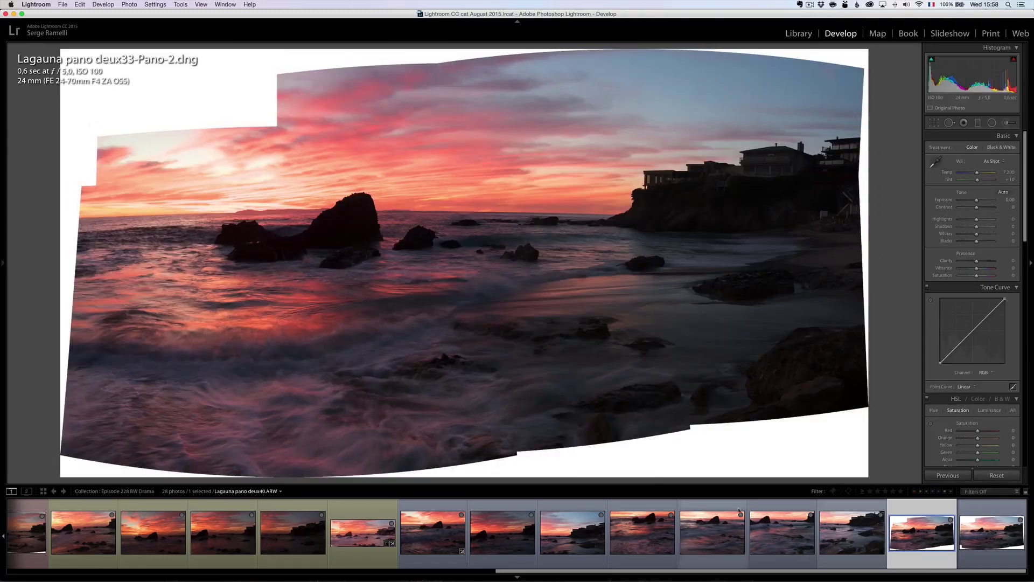
left_click(967, 541)
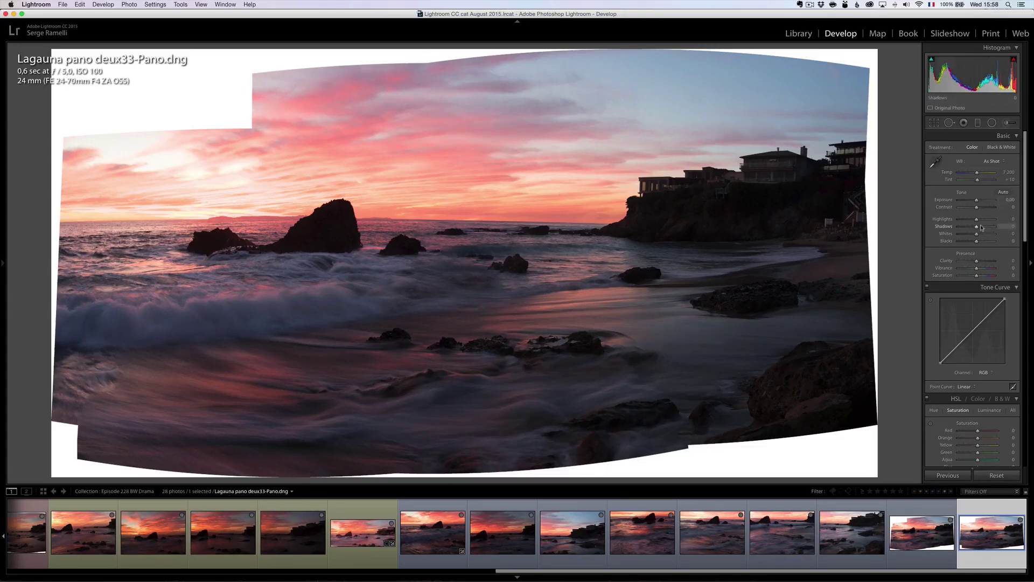
mouse_move(978, 227)
left_mouse_down()
mouse_move(994, 226)
mouse_move(959, 220)
left_mouse_up()
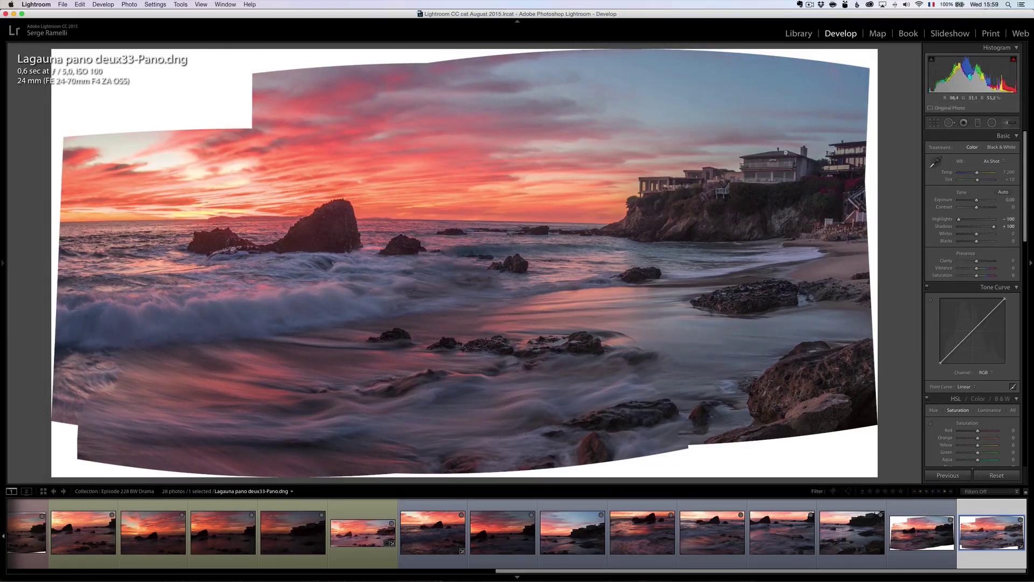
Crop the panorama on all four sides to remove the curved white borders, keeping the blank upper-left corner of the sky.
left_click(935, 124)
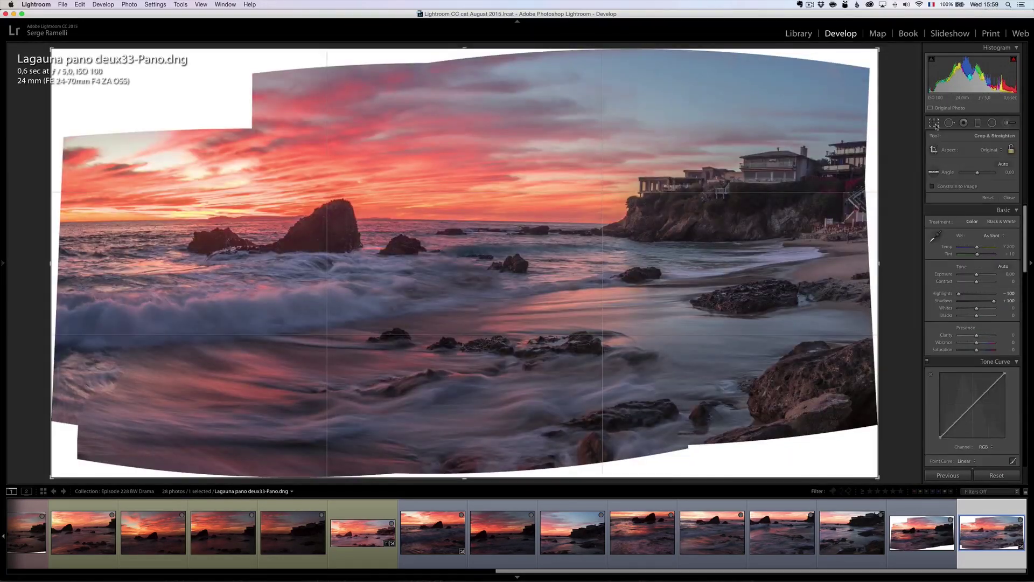
left_click_drag(879, 263, 830, 263)
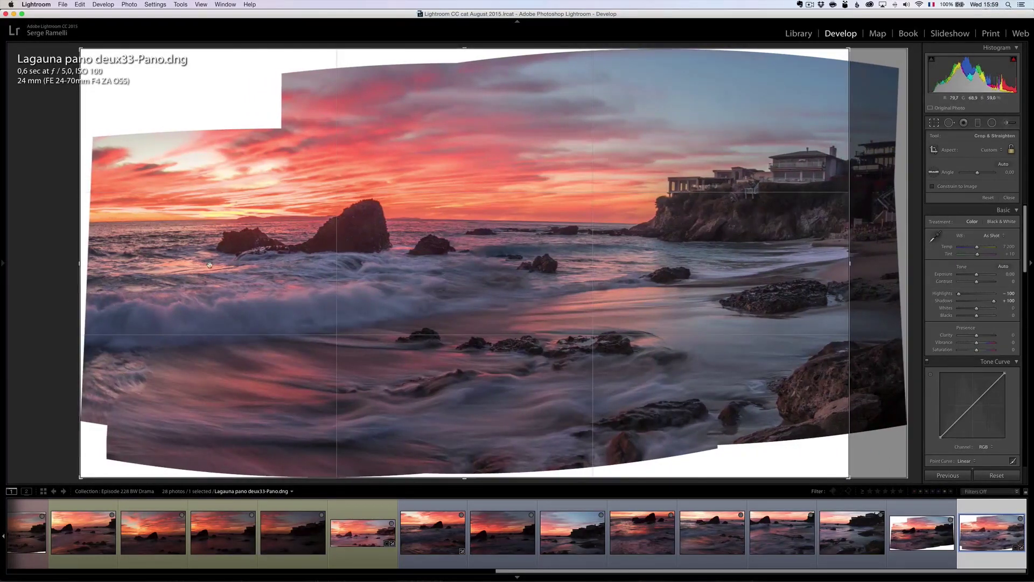
left_click_drag(84, 278, 115, 278)
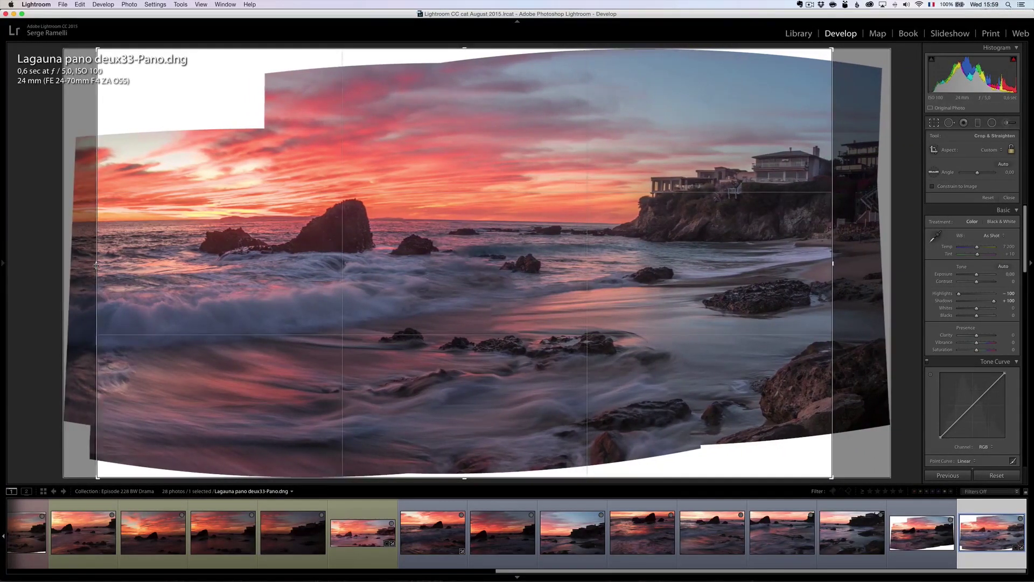
left_click_drag(462, 476, 464, 429)
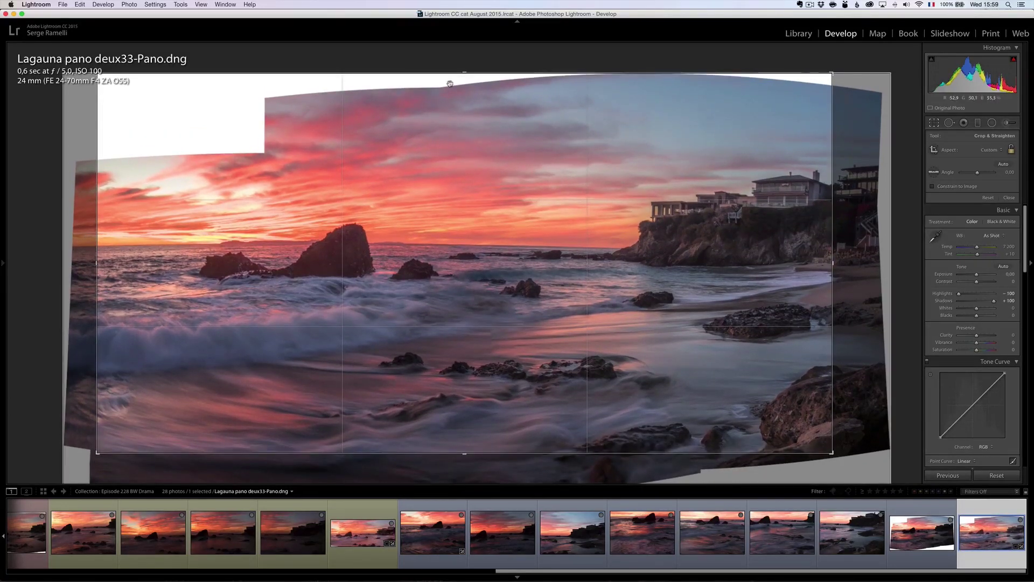
left_click_drag(463, 73, 464, 106)
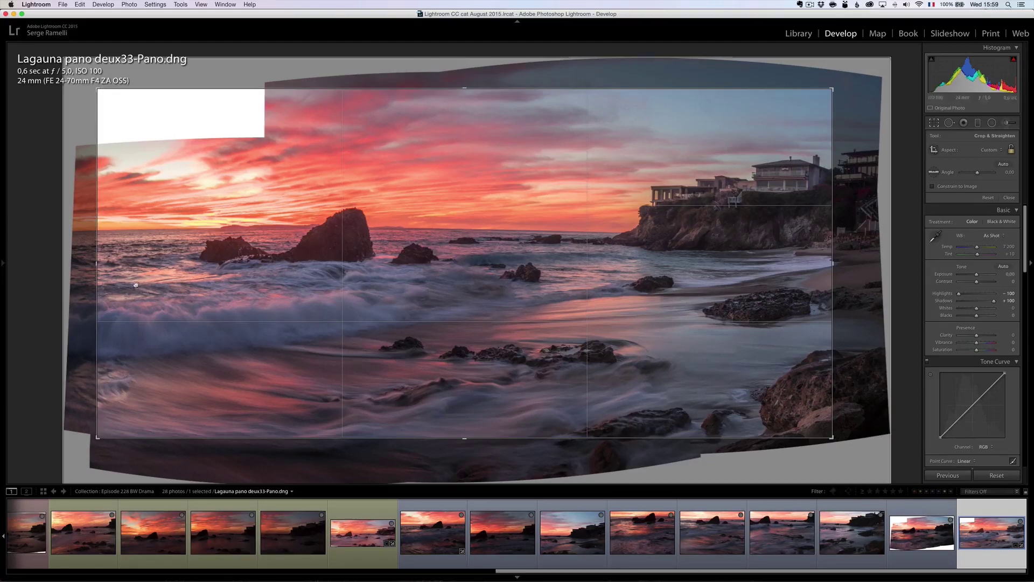
key("Return")
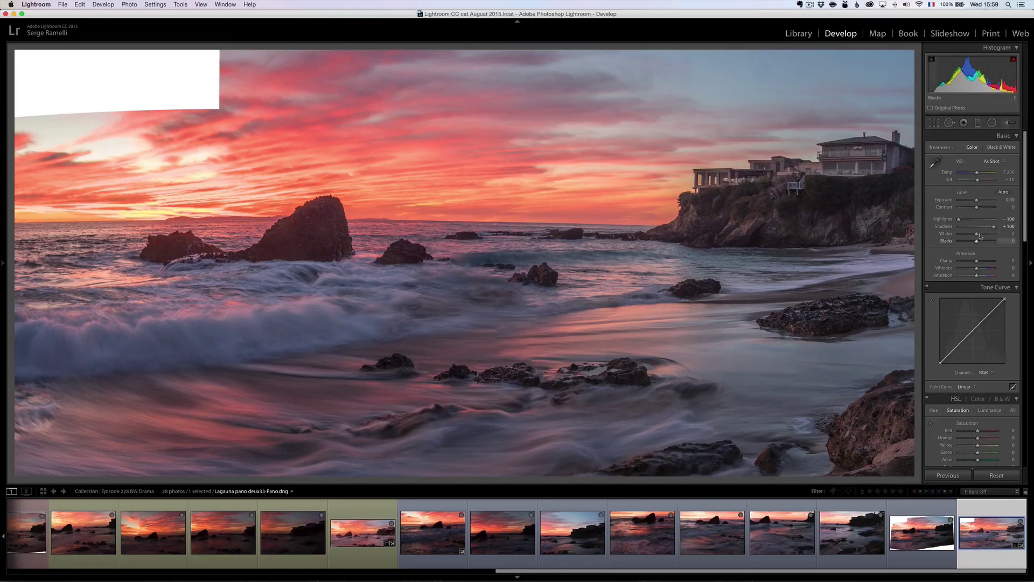
Set Blacks to -56, apply the Shade white balance and set Tint to +26.
mouse_move(977, 241)
left_mouse_down()
mouse_move(965, 243)
mouse_move(977, 240)
left_mouse_up()
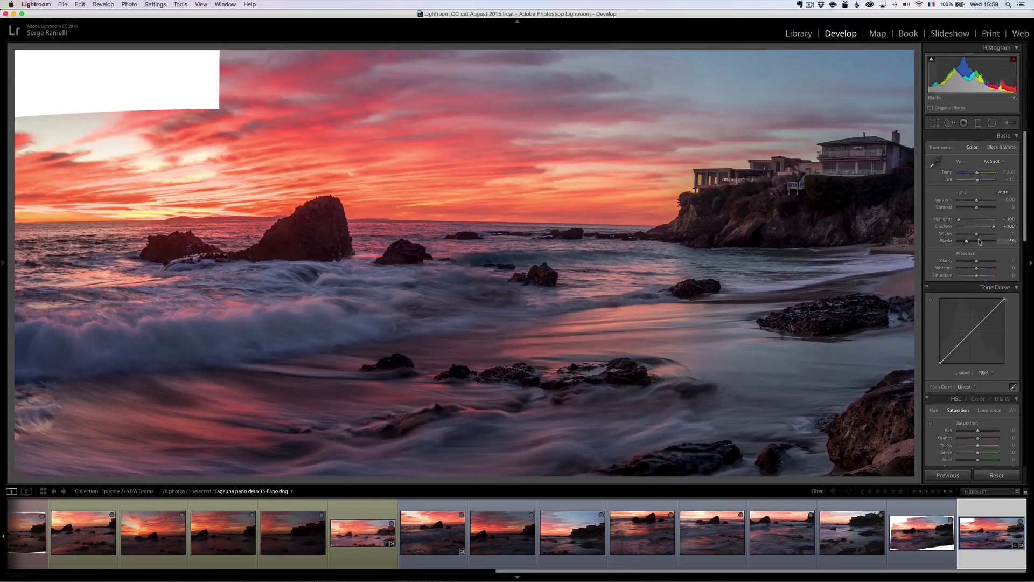
left_click(994, 162)
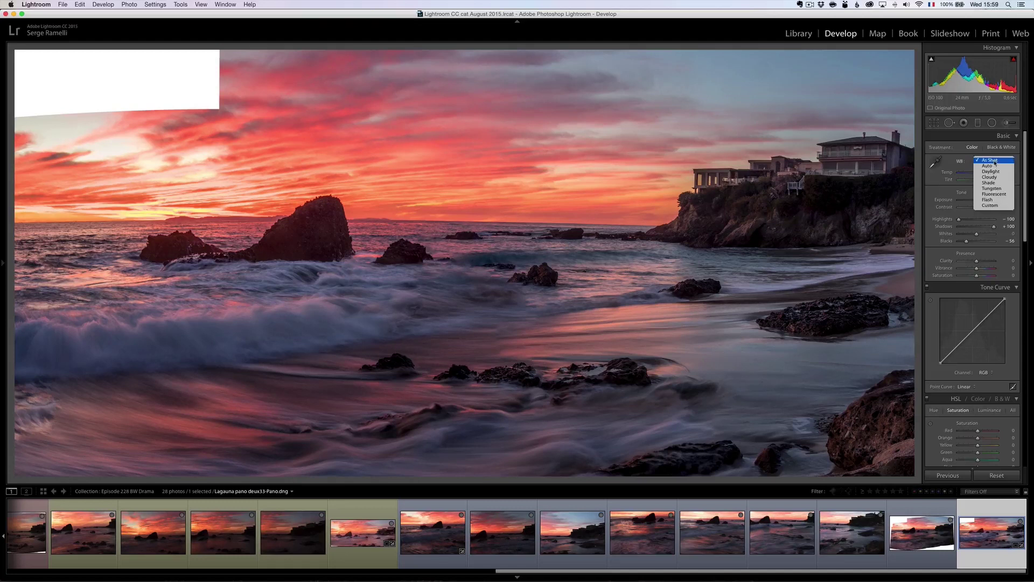
left_click(991, 177)
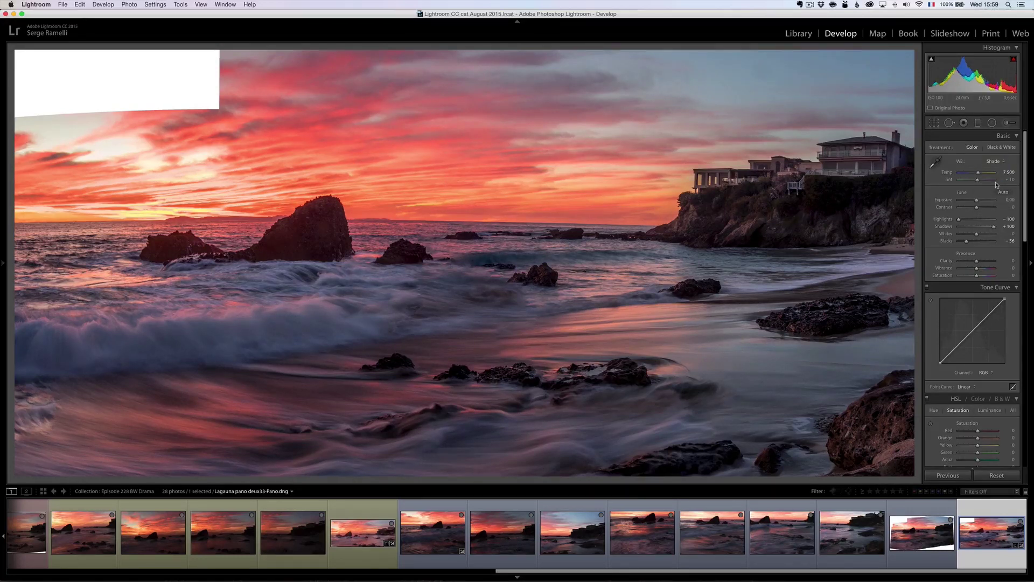
left_click_drag(979, 183, 980, 184)
Inspect the waves, rocks, horizon and sky of the panorama close up for stitching flaws and noise.
left_click(410, 304)
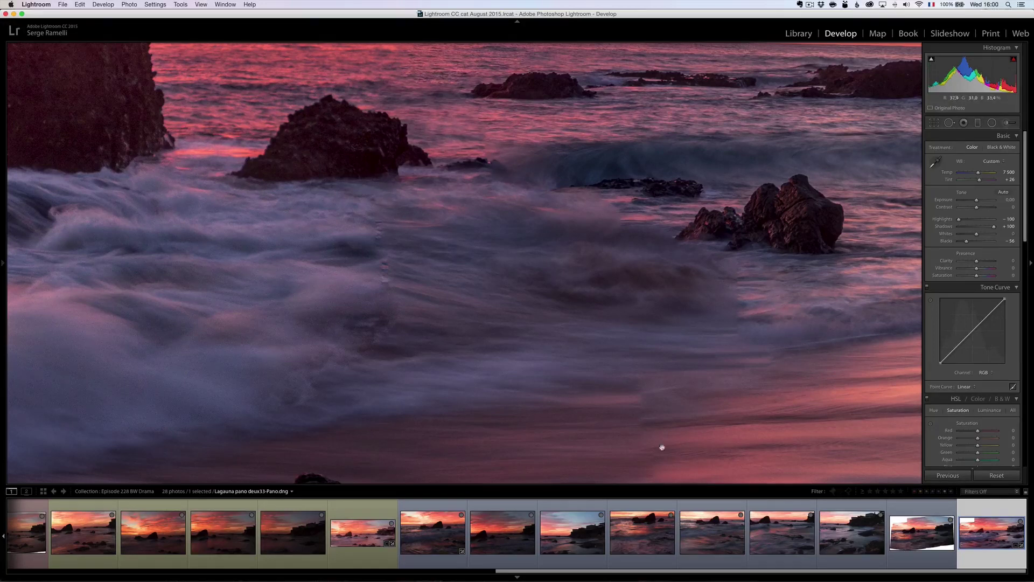
left_click(730, 377)
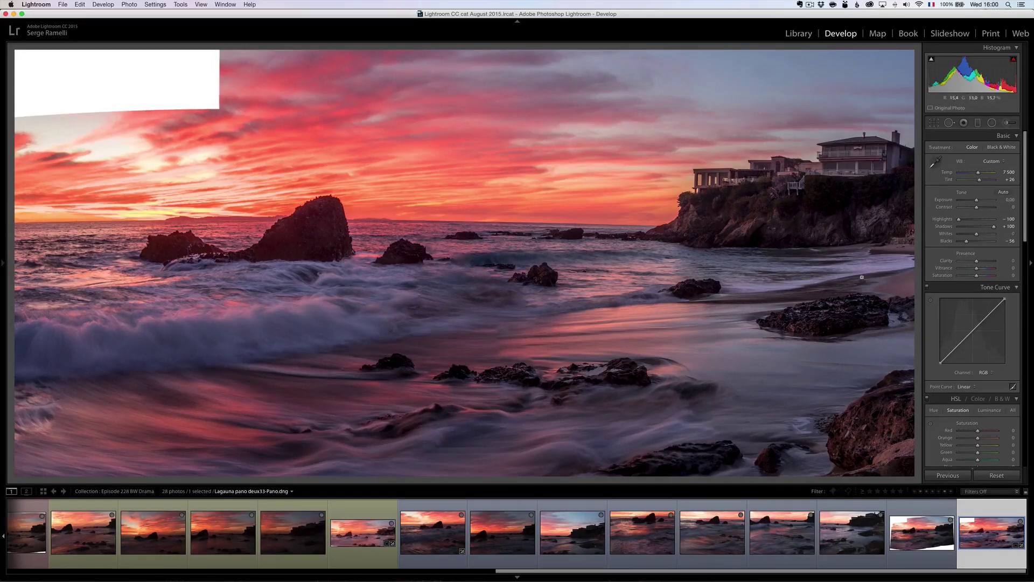
left_click(371, 277)
left_click_drag(494, 124, 491, 362)
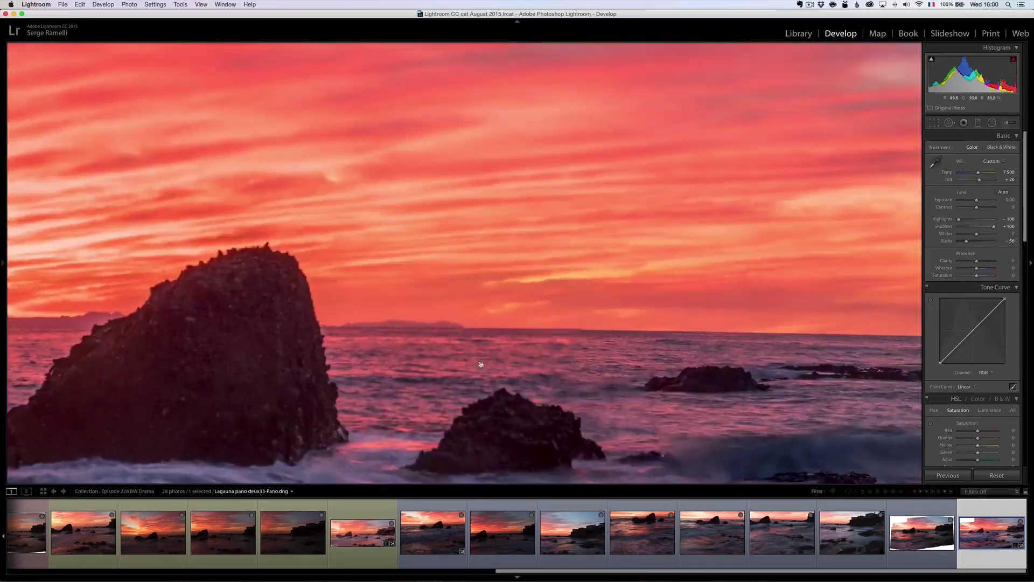
left_click_drag(265, 346, 377, 277)
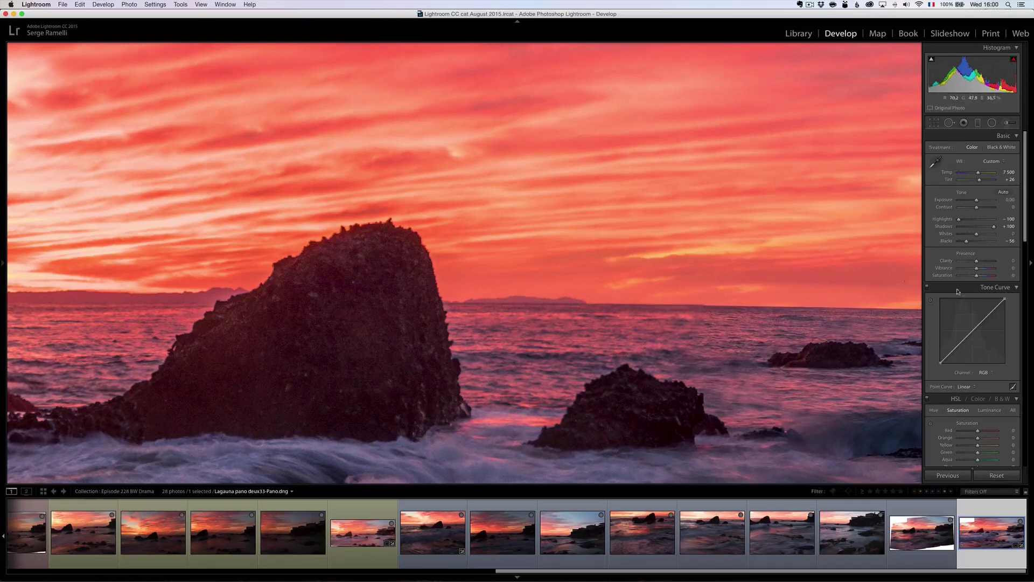
scroll(970, 286, "down", 10)
scroll(966, 300, "down", 1)
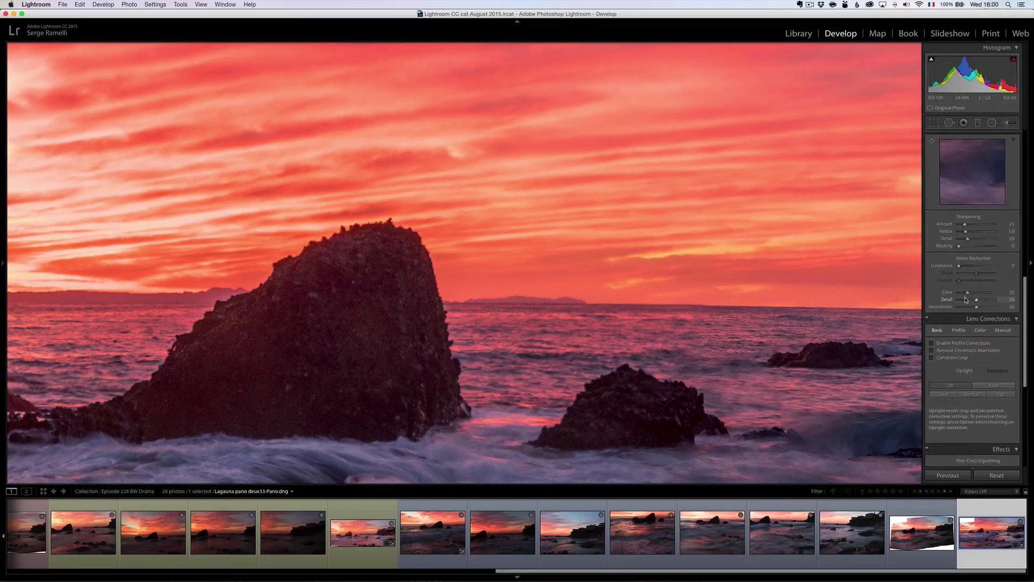
left_click_drag(121, 196, 352, 217)
left_click_drag(575, 143, 553, 264)
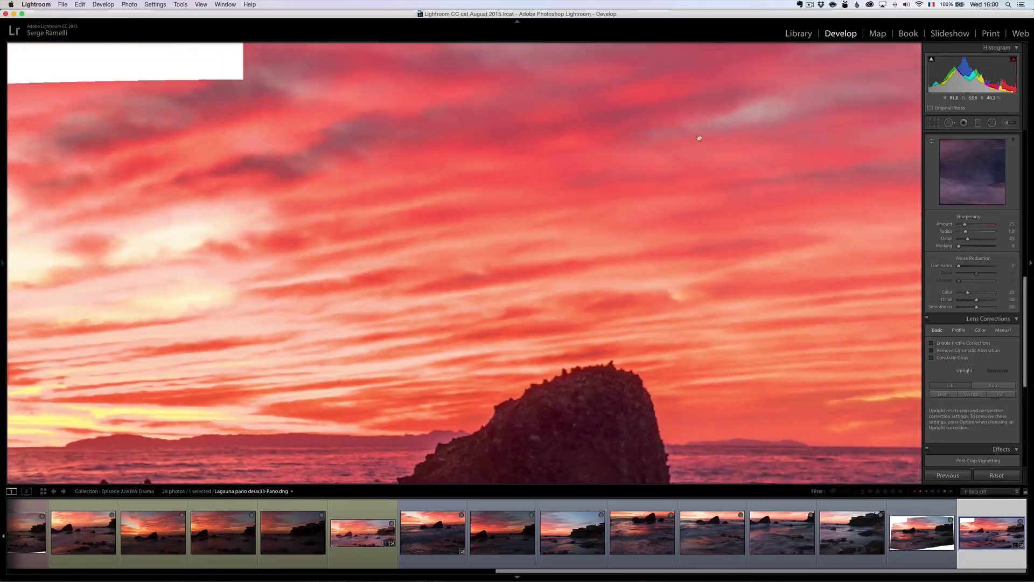
left_click_drag(717, 155, 511, 193)
left_click_drag(653, 274, 596, 273)
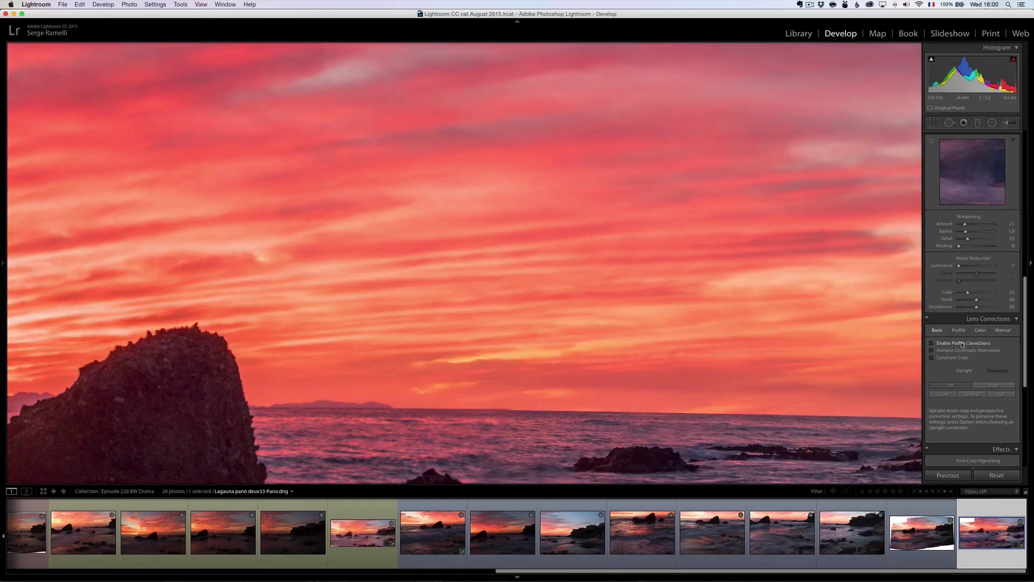
Set noise reduction to Luminance 43 and Color 59, and sharpening to Amount 59 with Masking 48.
scroll(963, 345, "down", 10)
scroll(962, 349, "up", 8)
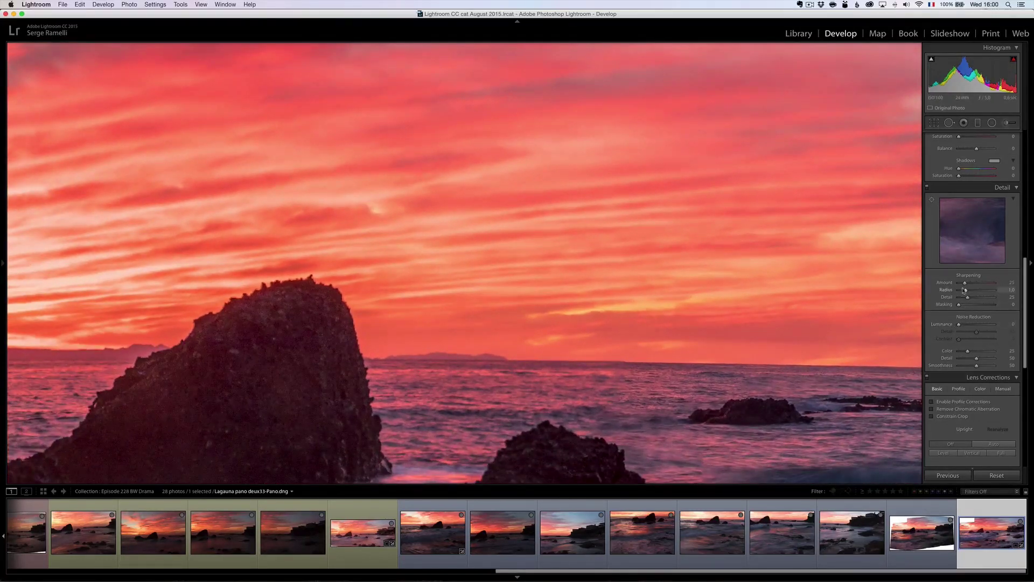
left_click_drag(959, 324, 976, 326)
left_click_drag(968, 351, 981, 354)
left_click_drag(965, 282, 973, 286)
left_click_drag(959, 306, 977, 306, "alt")
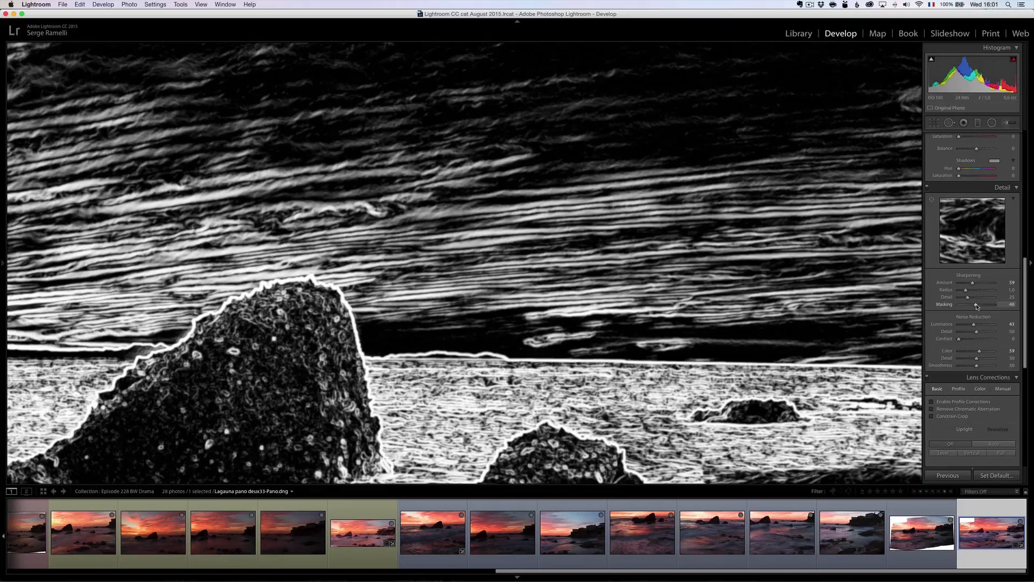
left_click_drag(976, 306, 977, 307, "alt")
Enable profile corrections and chromatic aberration removal for the panorama, and return to the full view.
left_click_drag(332, 337, 438, 373)
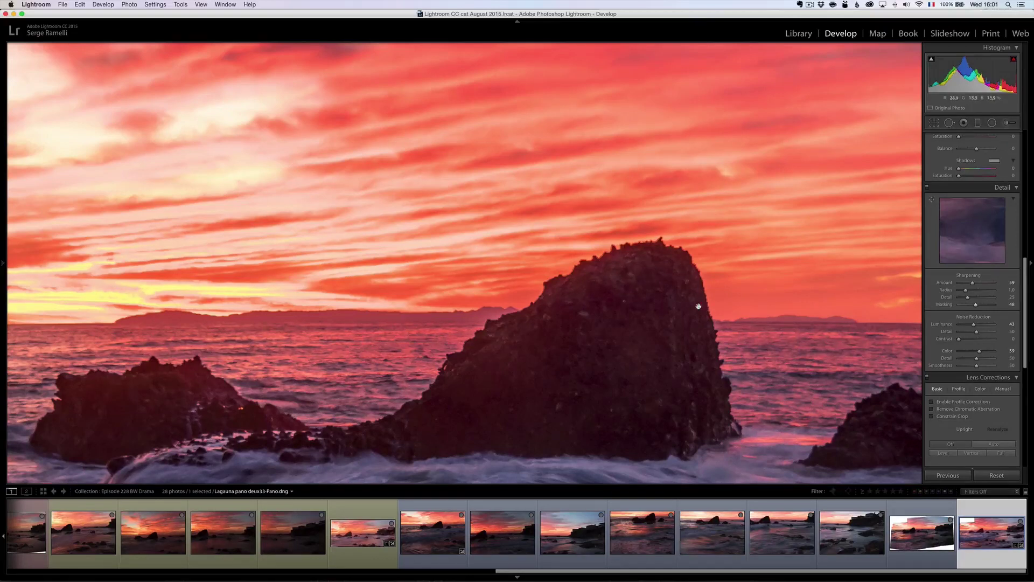
scroll(884, 350, "up", 10)
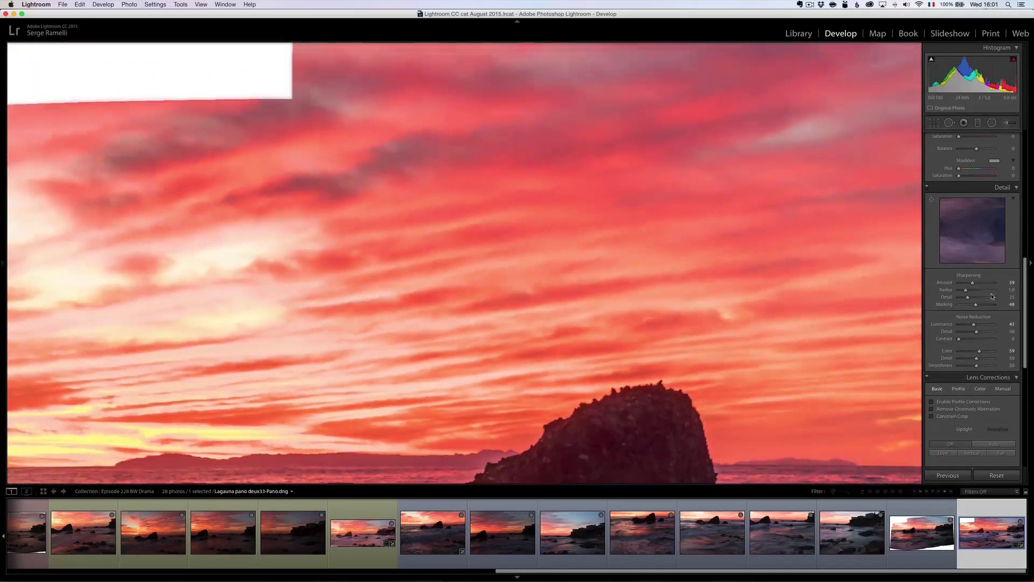
scroll(1022, 289, "up", 3)
scroll(1022, 289, "down", 5)
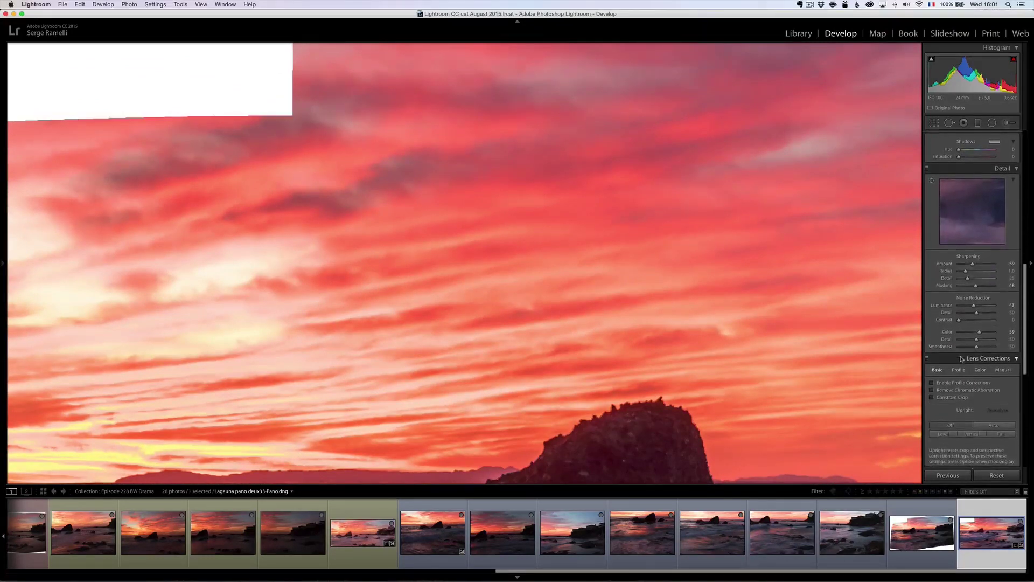
scroll(964, 394, "down", 1)
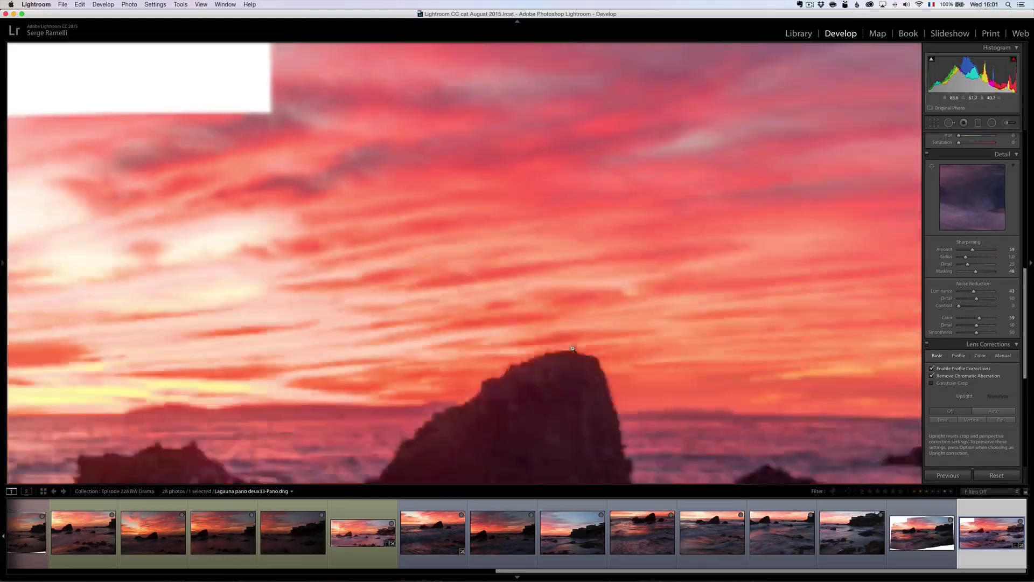
left_click(572, 348)
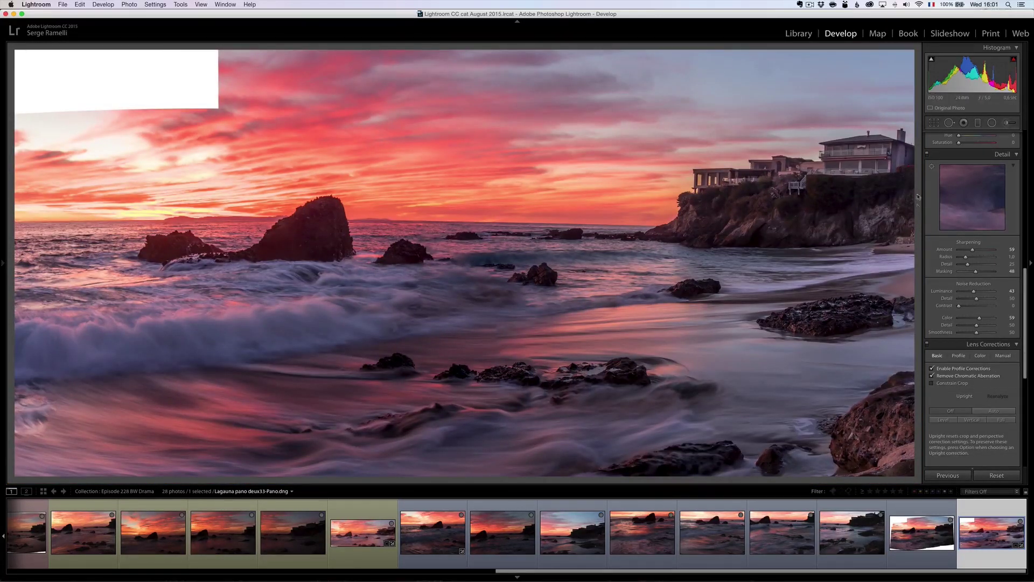
Straighten the panorama along the sea horizon and apply the crop.
left_click(933, 122)
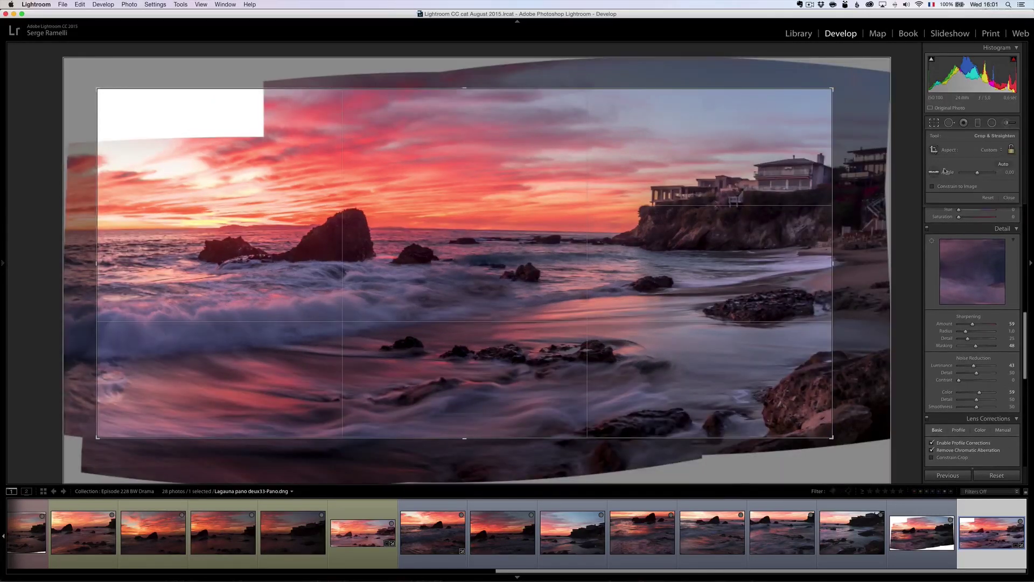
left_click_drag(607, 235, 110, 229)
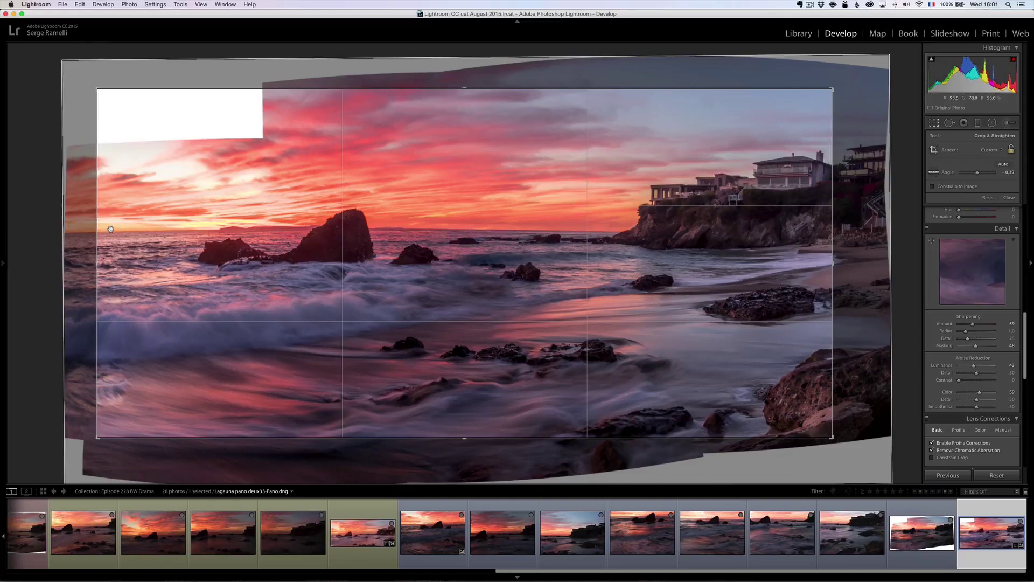
key("Return")
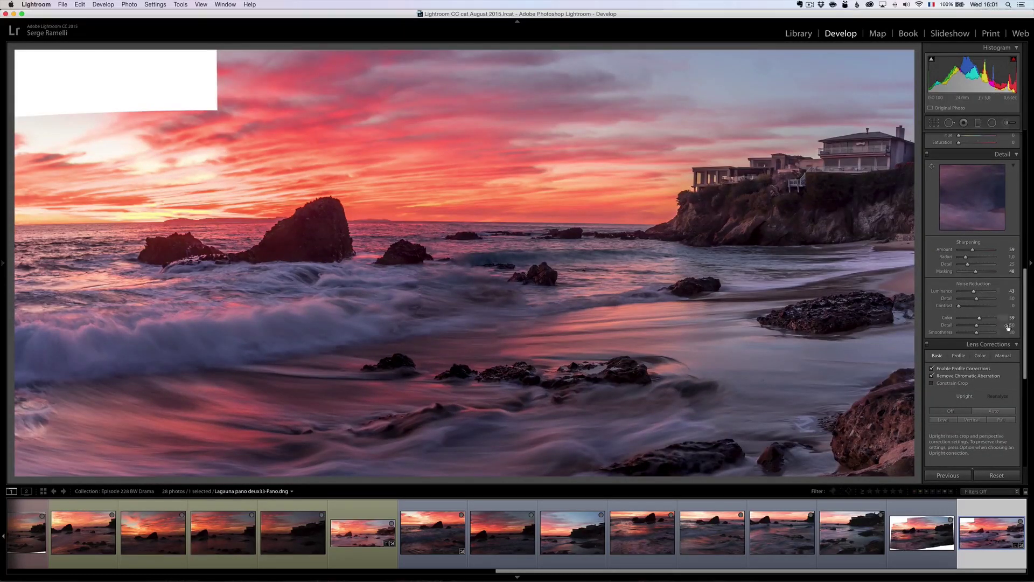
Set the panorama's Vibrance to +32.
scroll(1011, 333, "down", 4)
scroll(1011, 333, "up", 5)
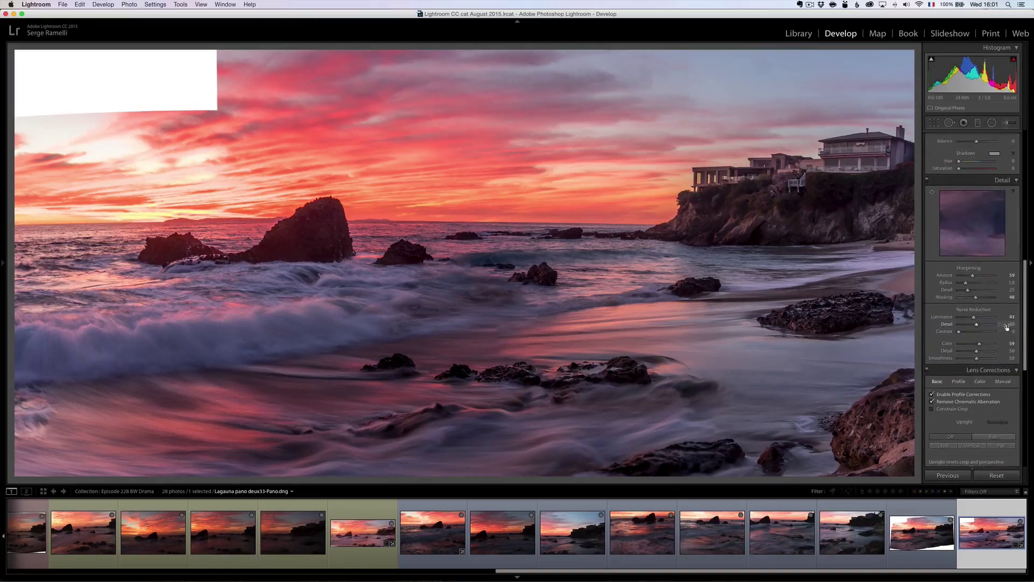
scroll(1007, 327, "up", 8)
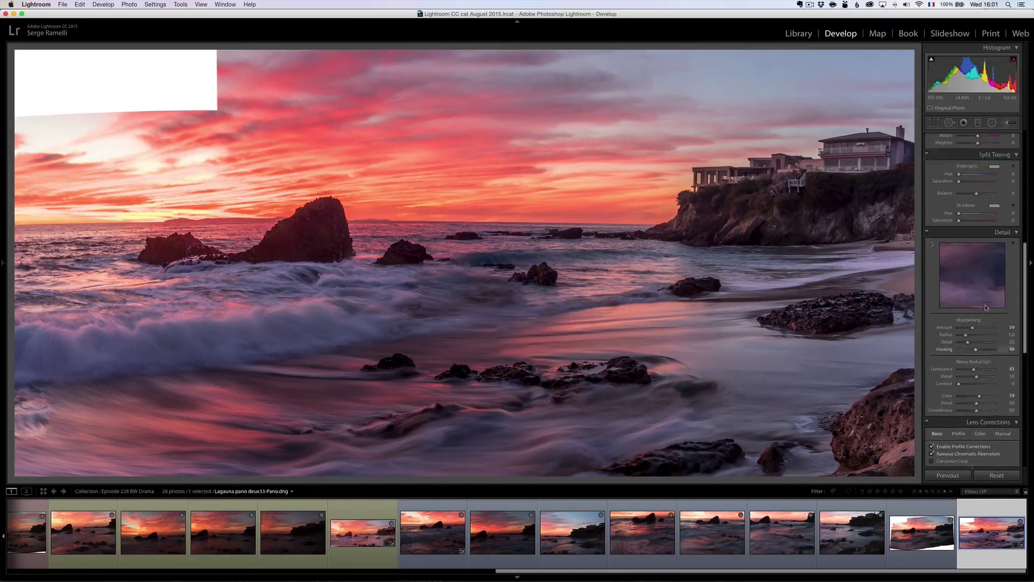
left_click_drag(976, 268, 982, 270)
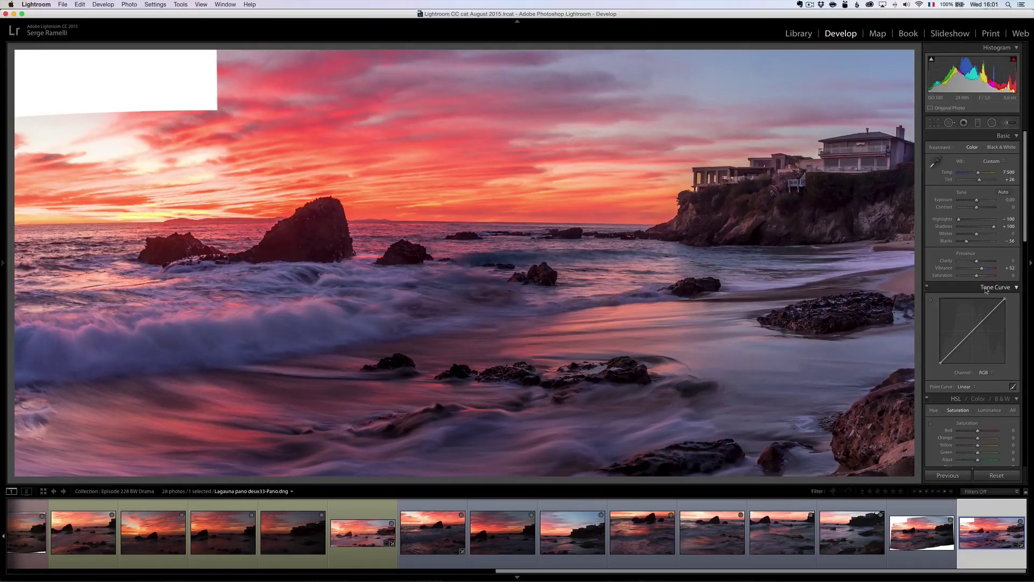
Apply the Camera Landscape profile to the panorama and warm its white balance temperature to about 8,500.
scroll(992, 323, "down", 8)
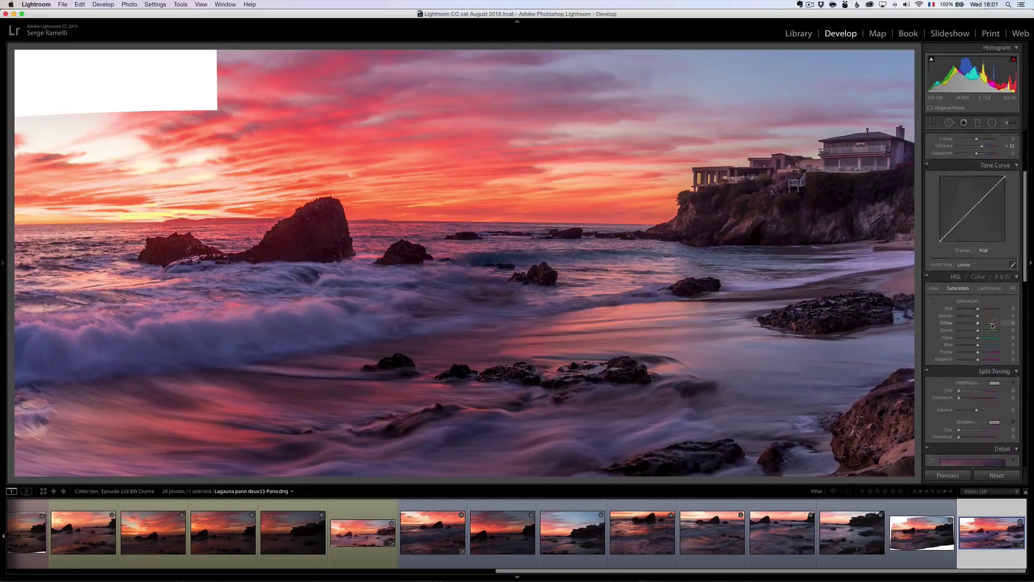
scroll(993, 325, "down", 4)
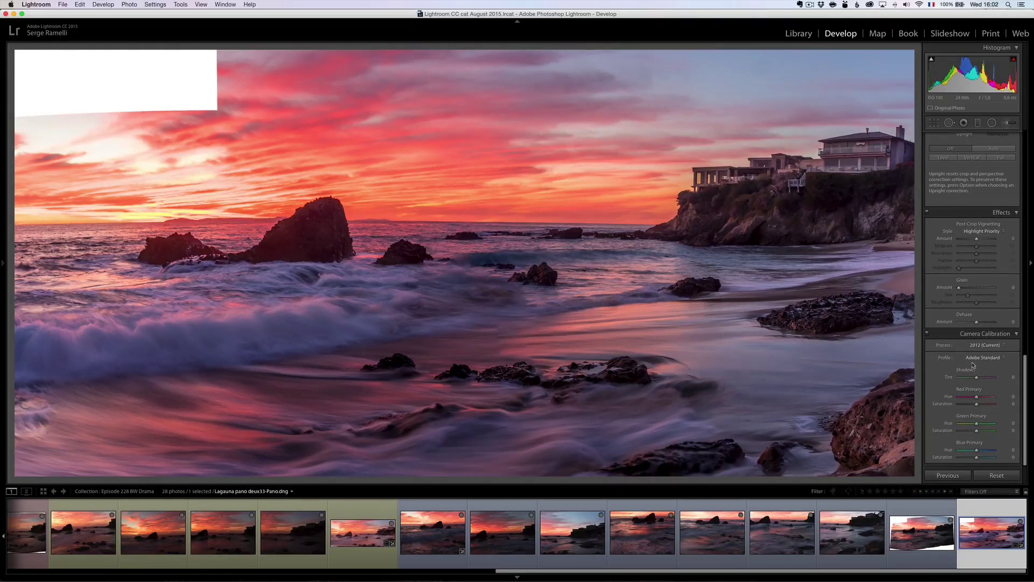
left_click(976, 359)
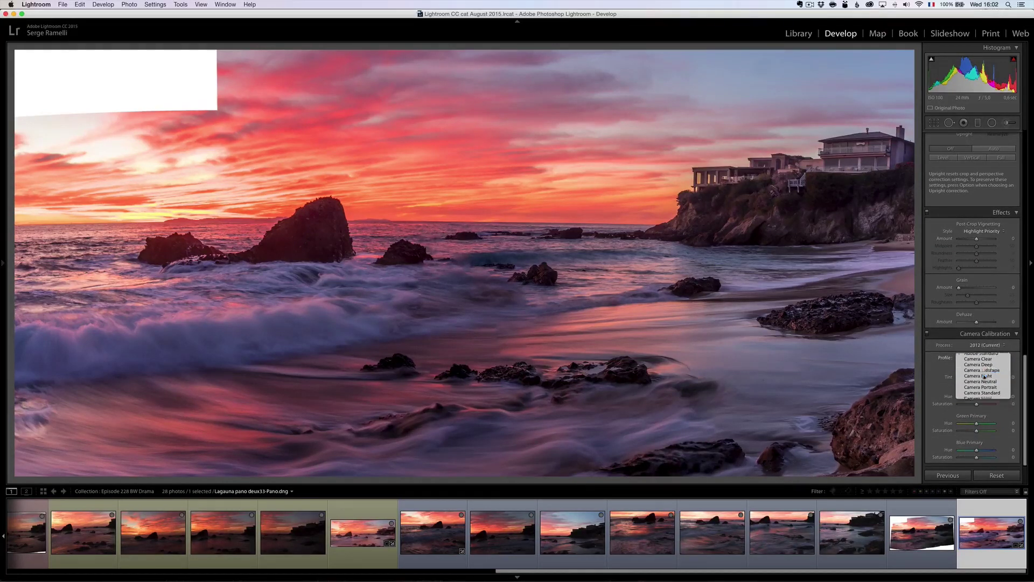
left_click(984, 376)
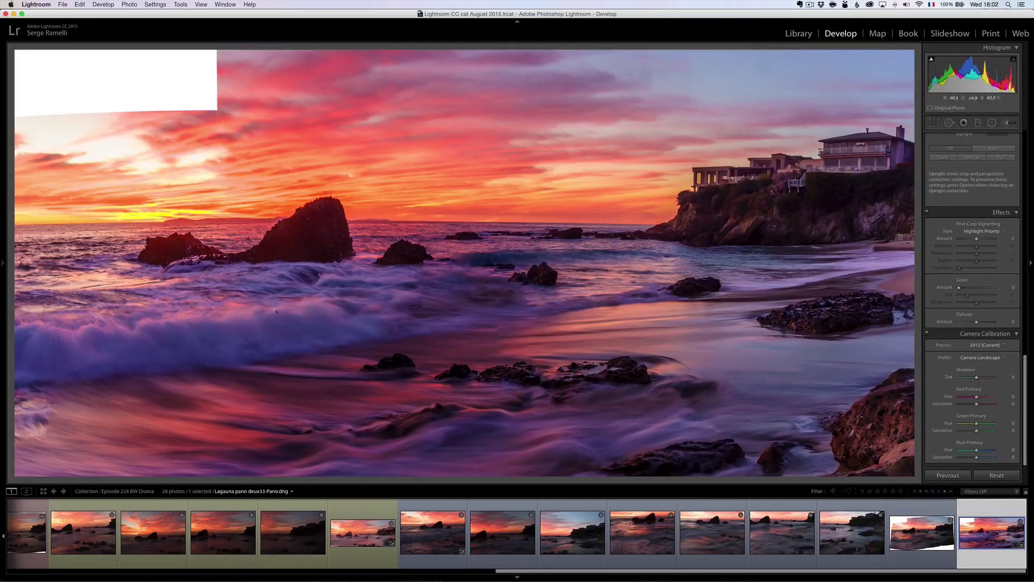
left_click_drag(1028, 354, 1023, 179)
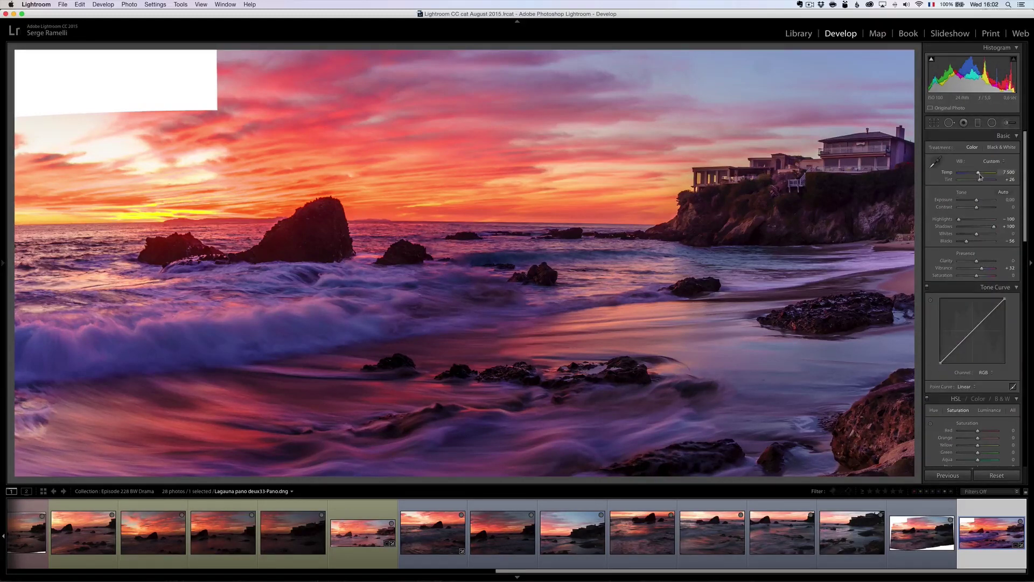
left_click_drag(981, 176, 982, 175)
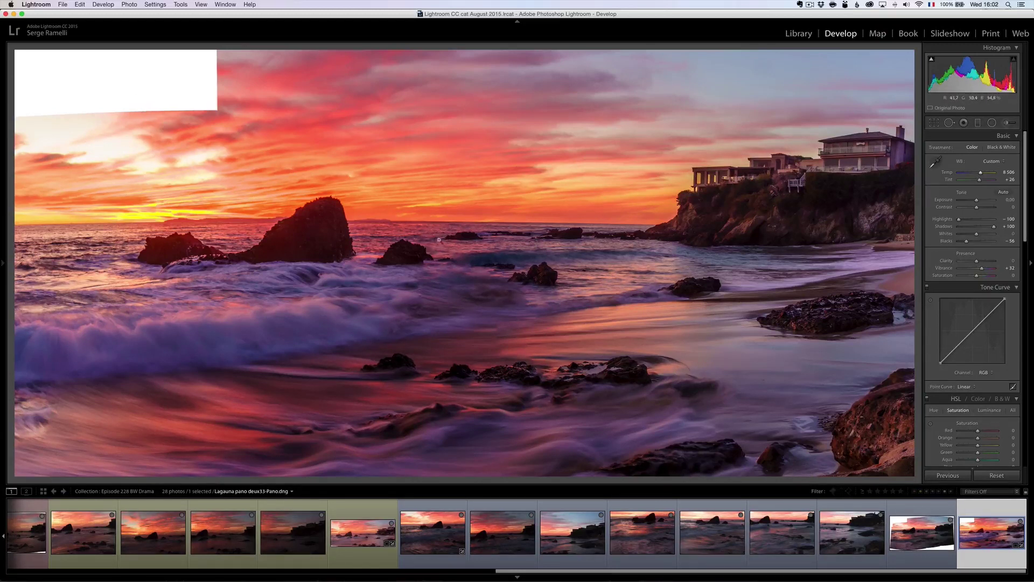
Send the panorama to Photoshop for editing and duplicate its image layer.
right_click(987, 531)
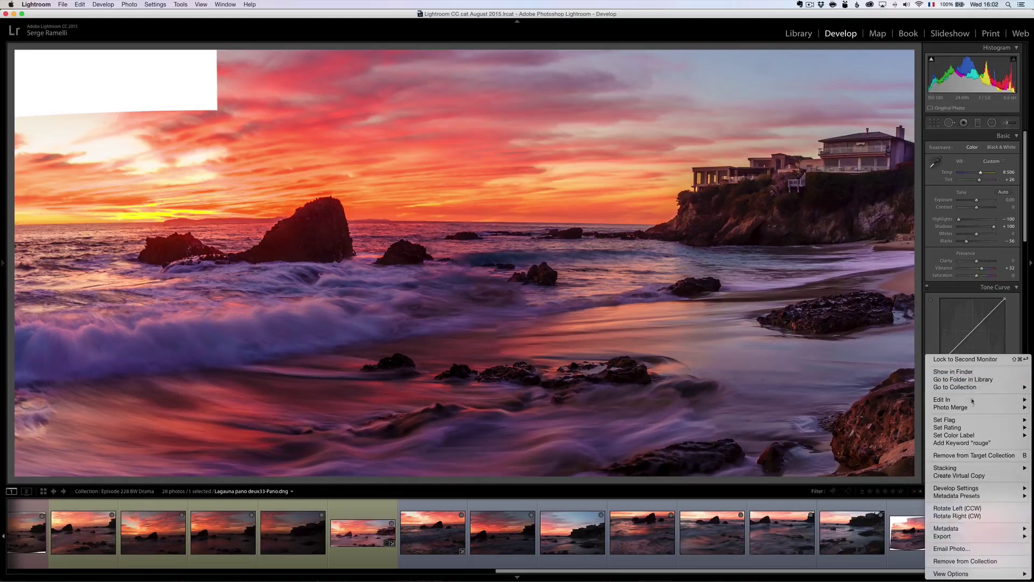
mouse_move(973, 399)
left_click(884, 401)
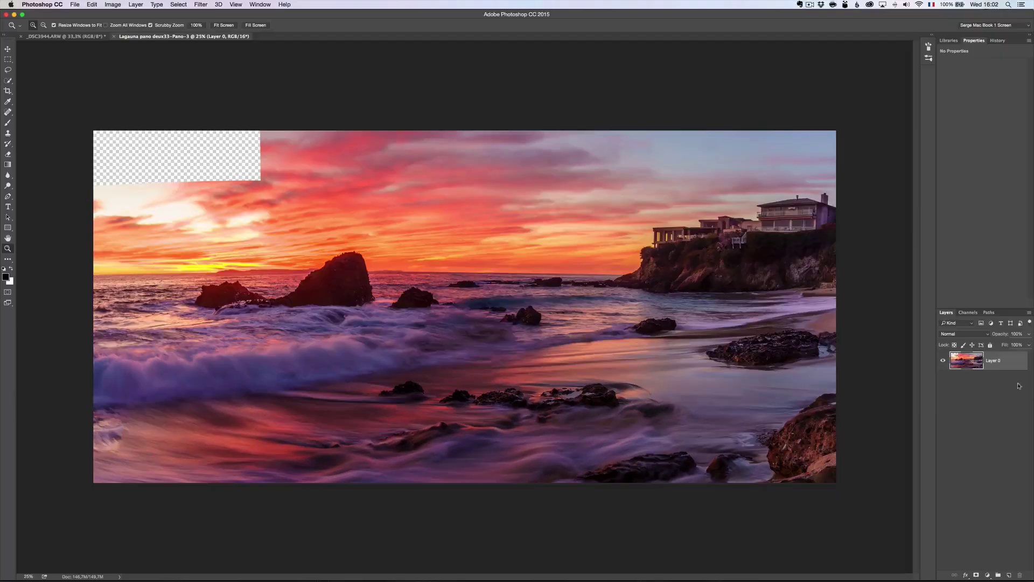
left_click_drag(1003, 361, 1009, 574)
Select the transparent area in the panorama's upper-left sky with the Magic Wand.
key("w")
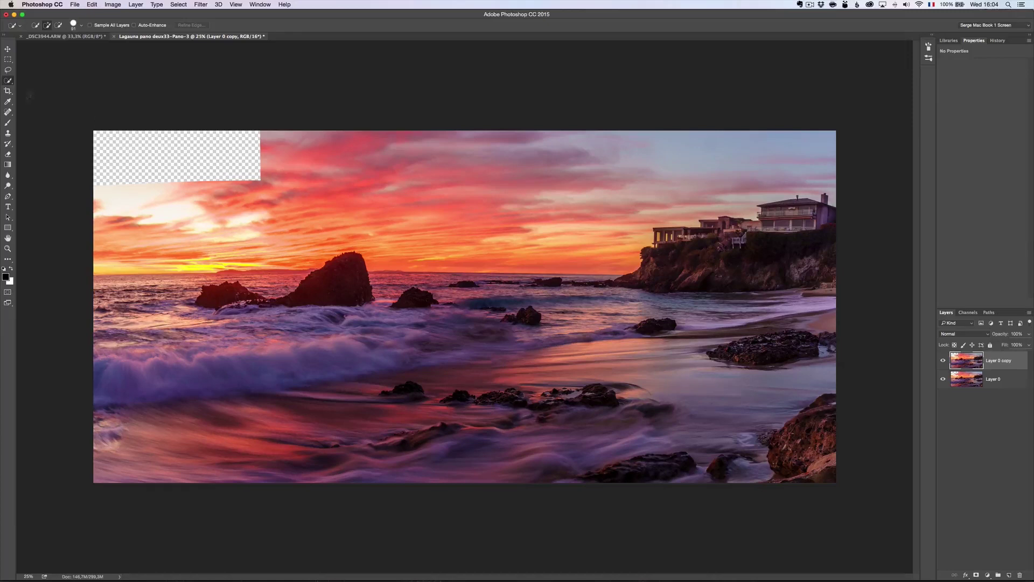
left_click(9, 80)
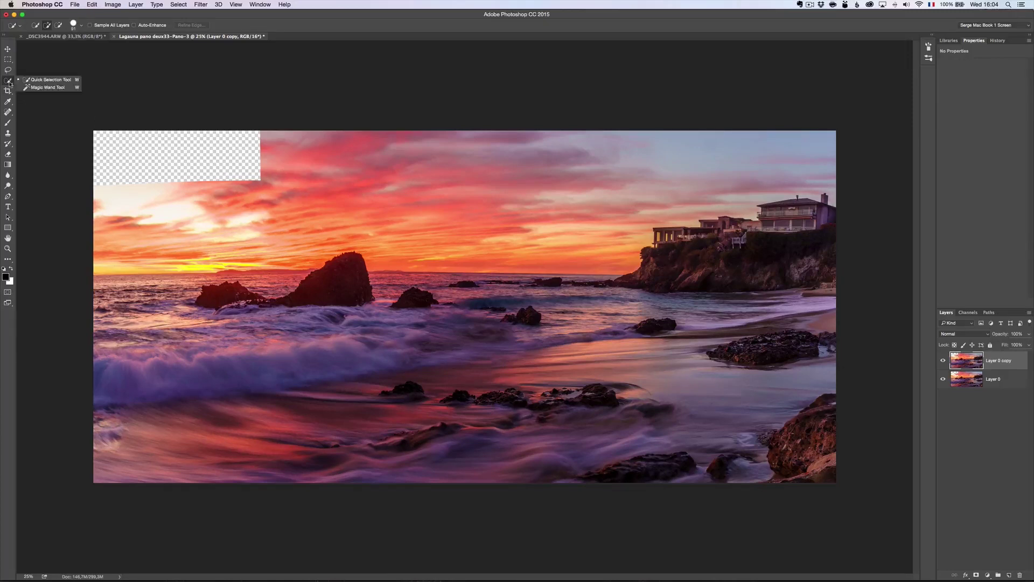
left_click(49, 87)
left_click(145, 154)
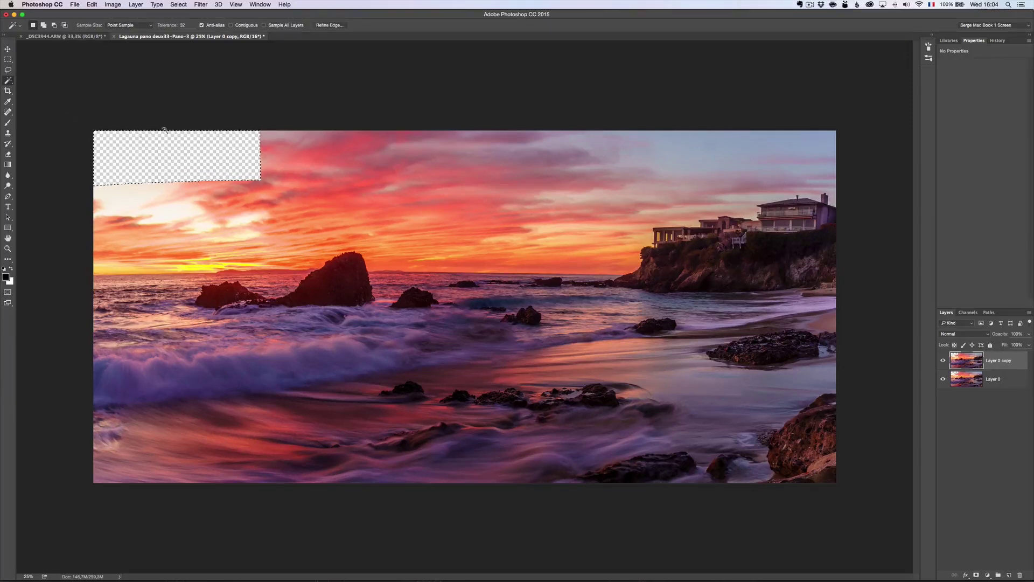
Expand the selection by a few pixels so it overlaps the surrounding sky.
key("z")
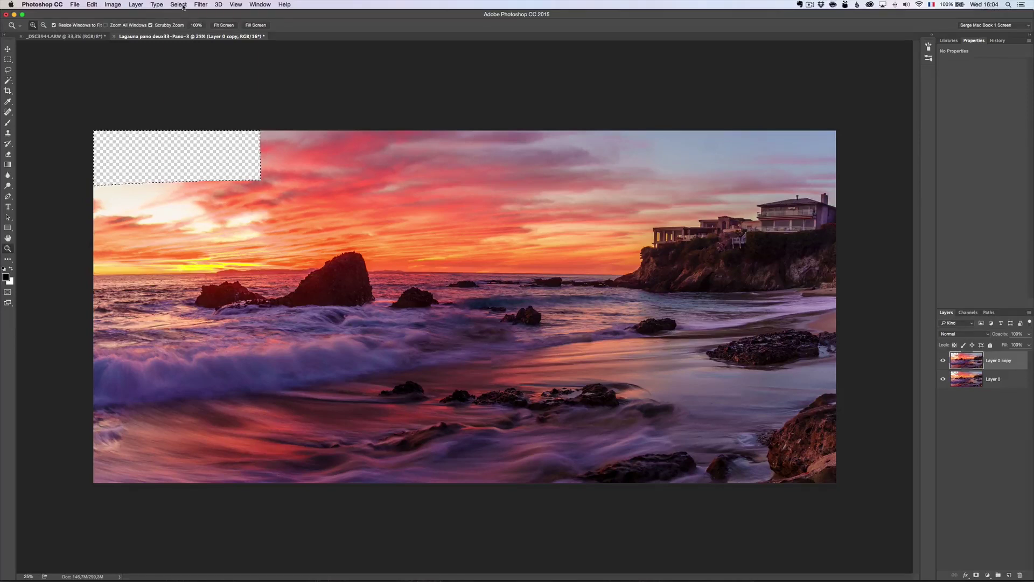
left_click(179, 4)
mouse_move(204, 116)
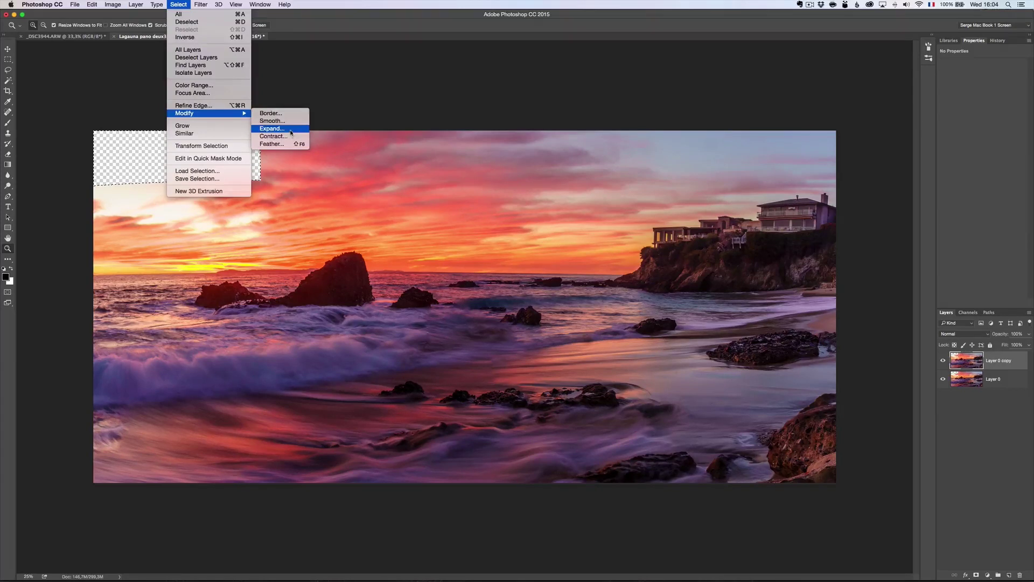
left_click(272, 129)
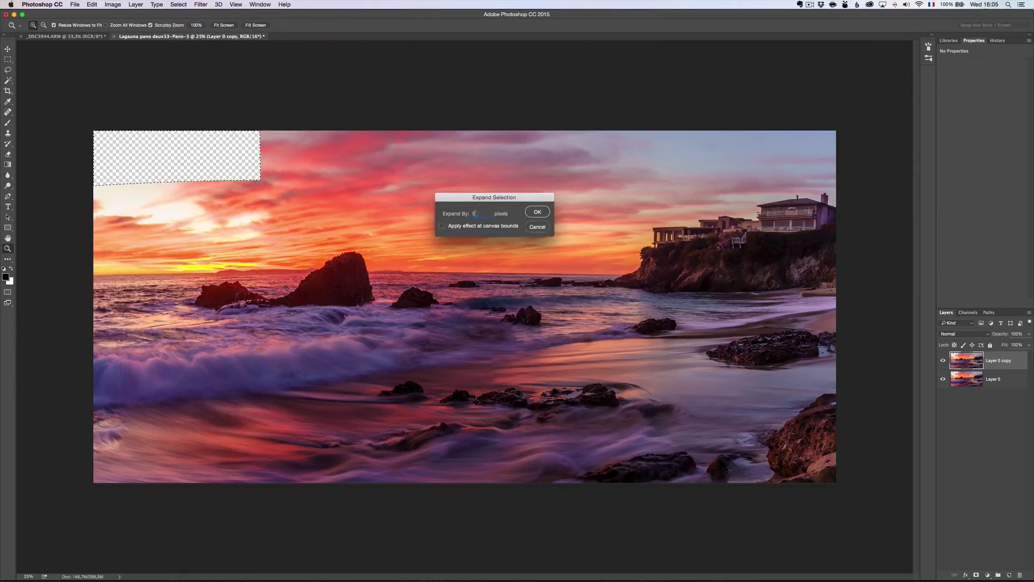
key("Return")
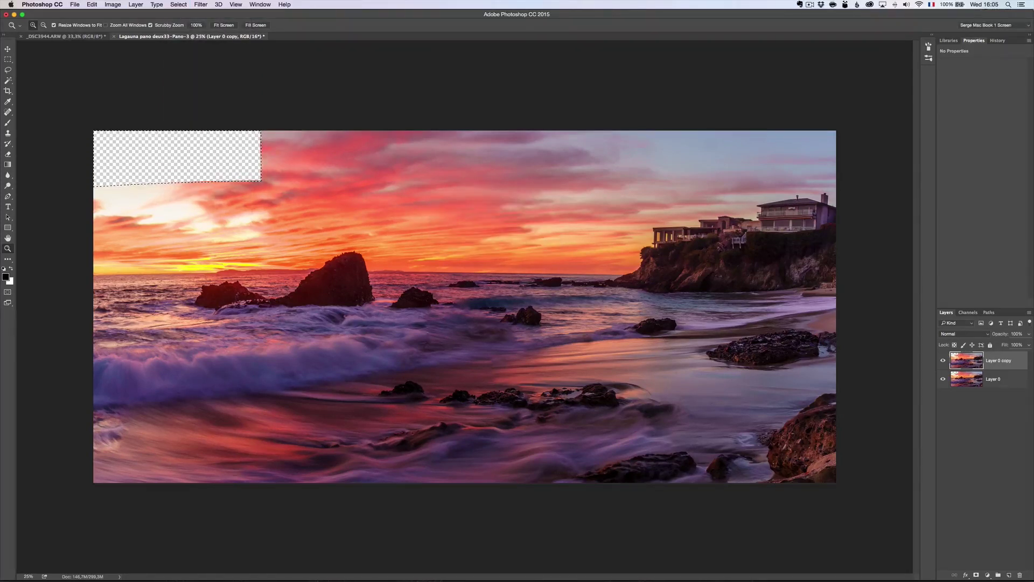
Fill the selected corner using Content-Aware with Color Adaptation, deselect it, and look at the filled sky more closely.
left_click(92, 4)
left_click(108, 124)
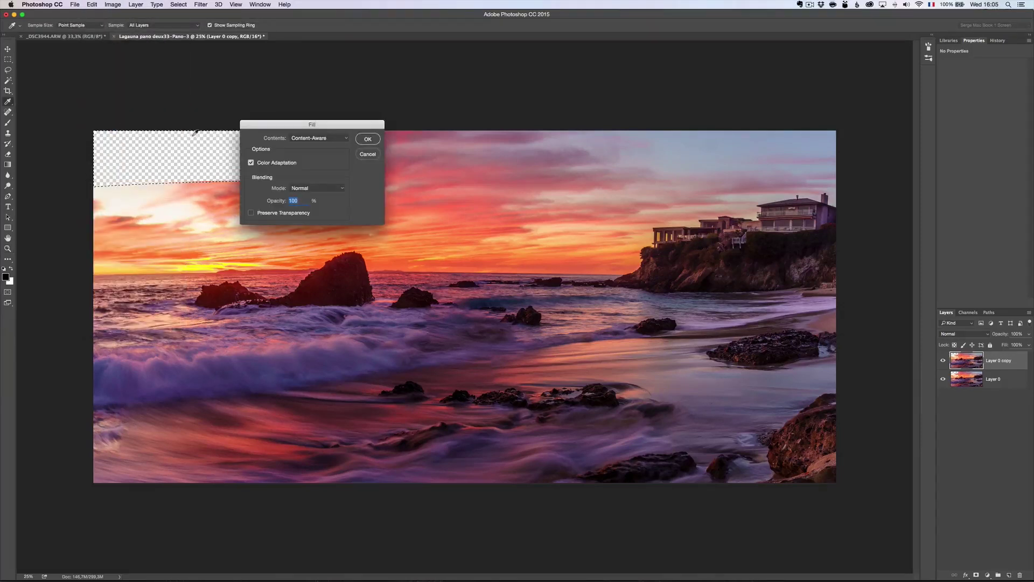
left_click(368, 139)
key("z")
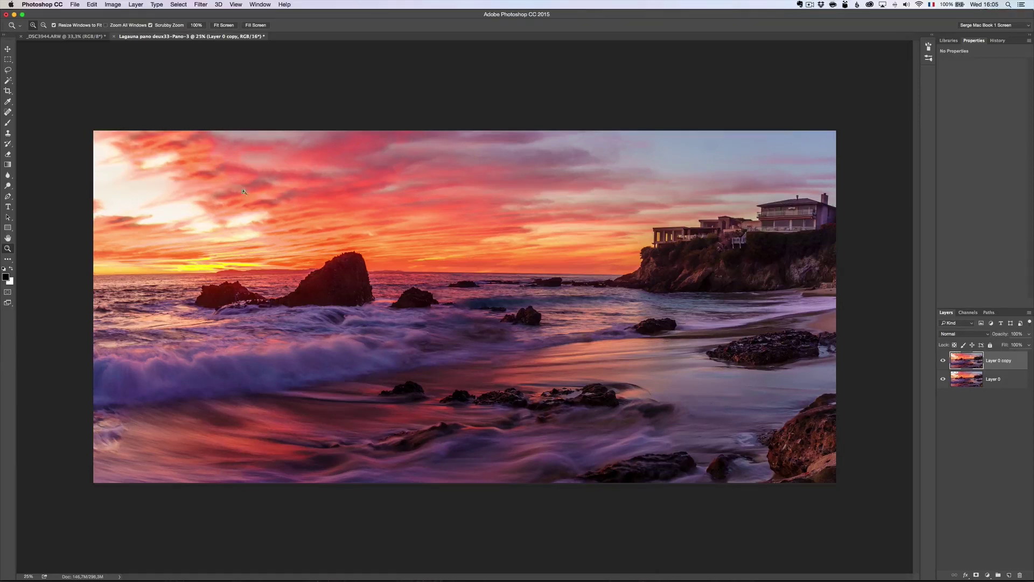
left_click(218, 180)
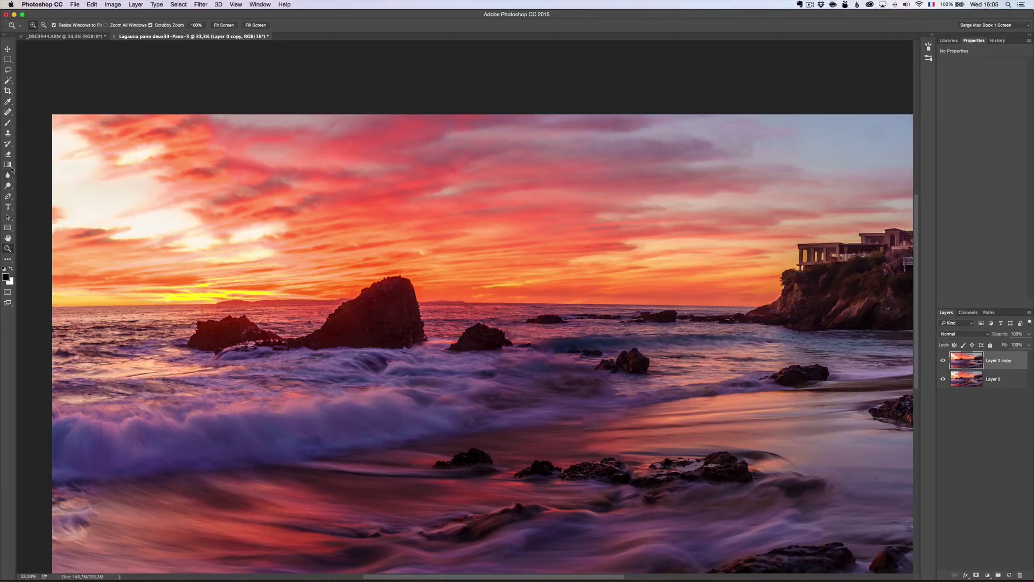
Activate the Clone Stamp, lower its opacity slightly and set its flow to 100%.
left_click(8, 134)
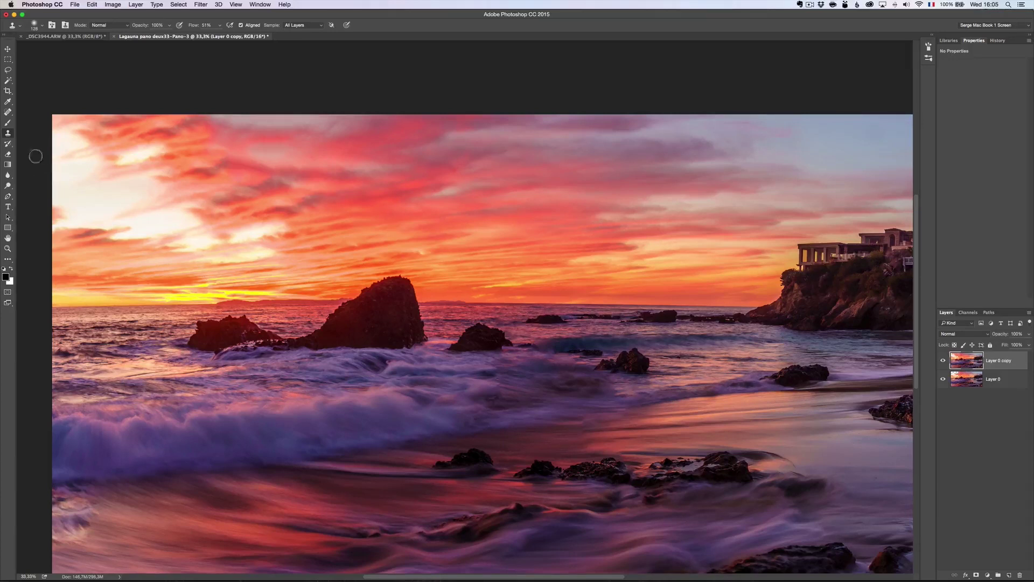
left_click(143, 28)
left_click_drag(194, 29, 319, 36)
left_click(148, 28)
left_click_drag(143, 30, 138, 30)
left_click_drag(133, 28, 142, 25)
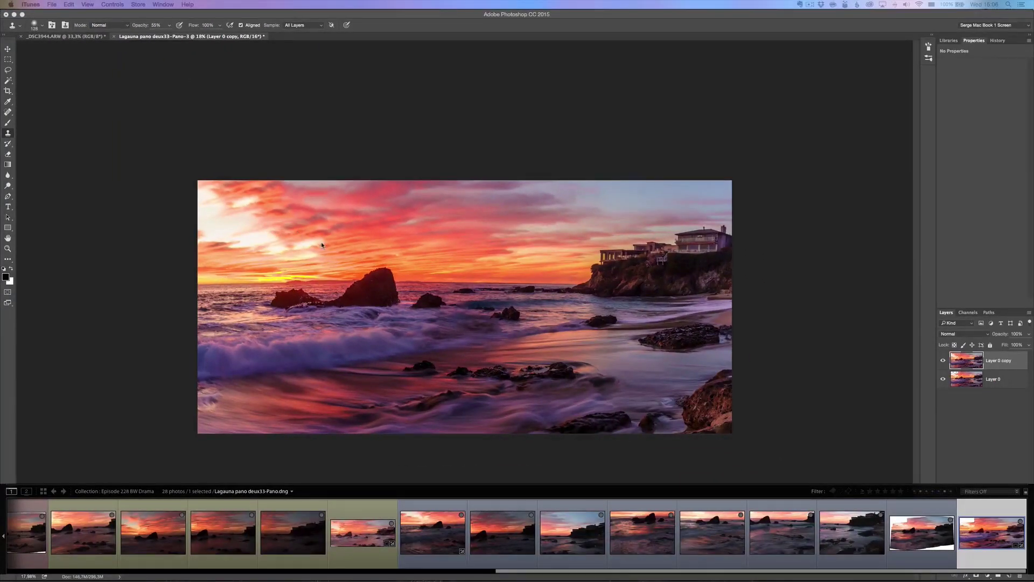
left_click(318, 245)
left_click(319, 240)
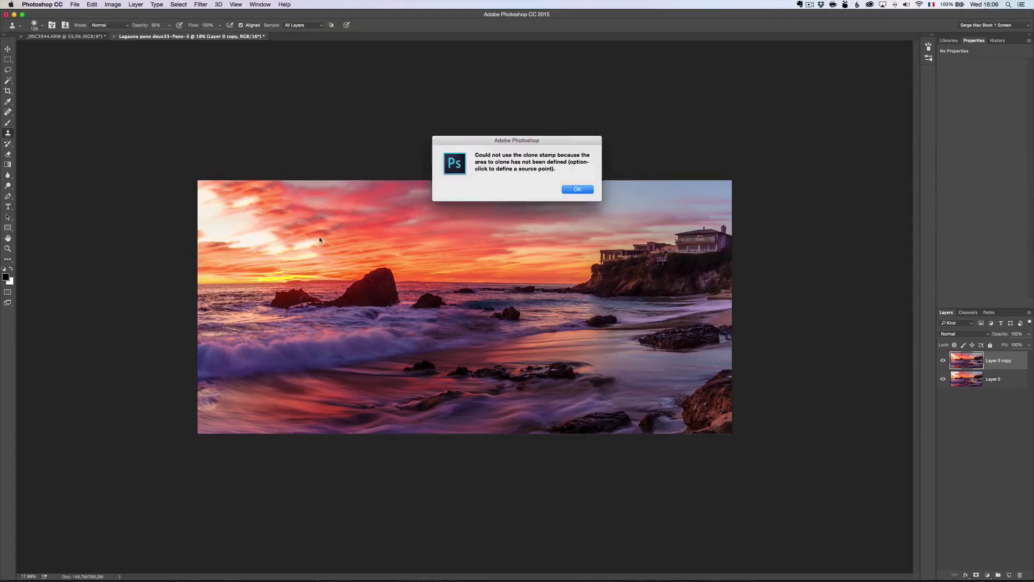
left_click(585, 190)
Retouch the clouds in the sky above the large rock using the Clone Stamp with an enlarged brush.
key("z")
left_click(383, 227)
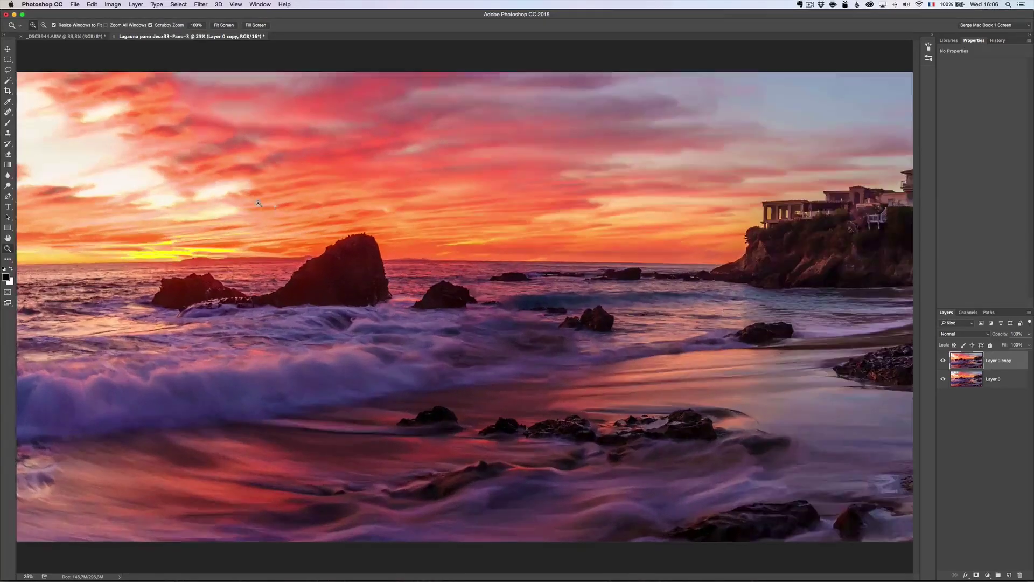
left_click(275, 209)
key("s")
mouse_move(263, 206)
left_mouse_down()
mouse_move(285, 178)
mouse_move(259, 176)
left_mouse_up()
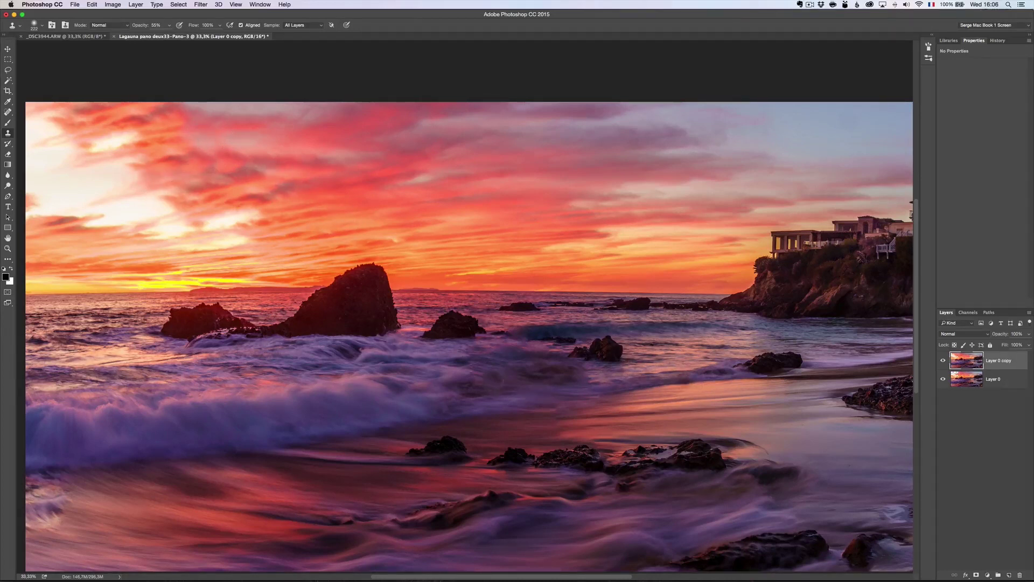
Examine the waves, rocks, beach and sky up close for blending flaws, and return to the whole panorama.
key("z")
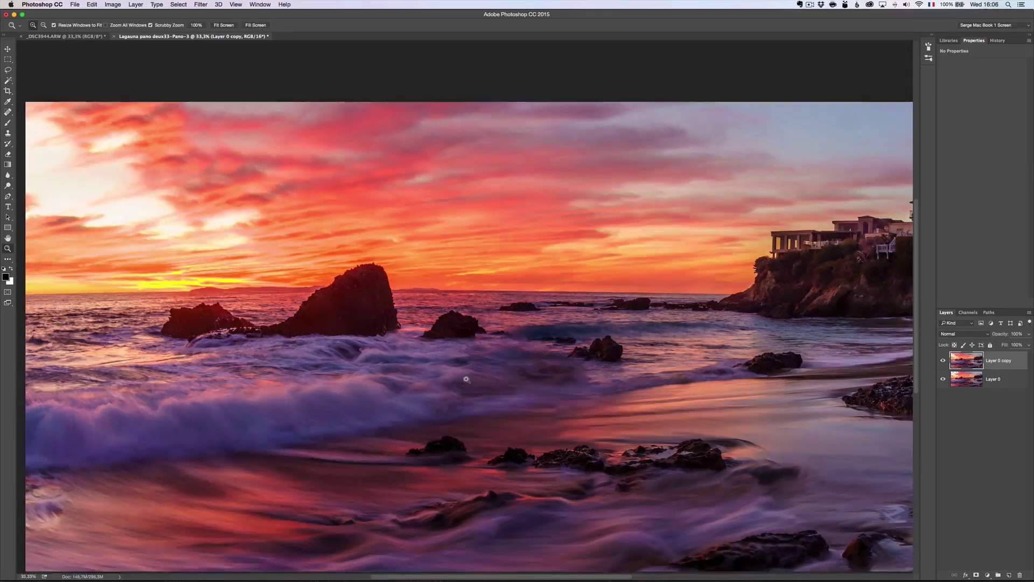
left_click(491, 371)
key("s")
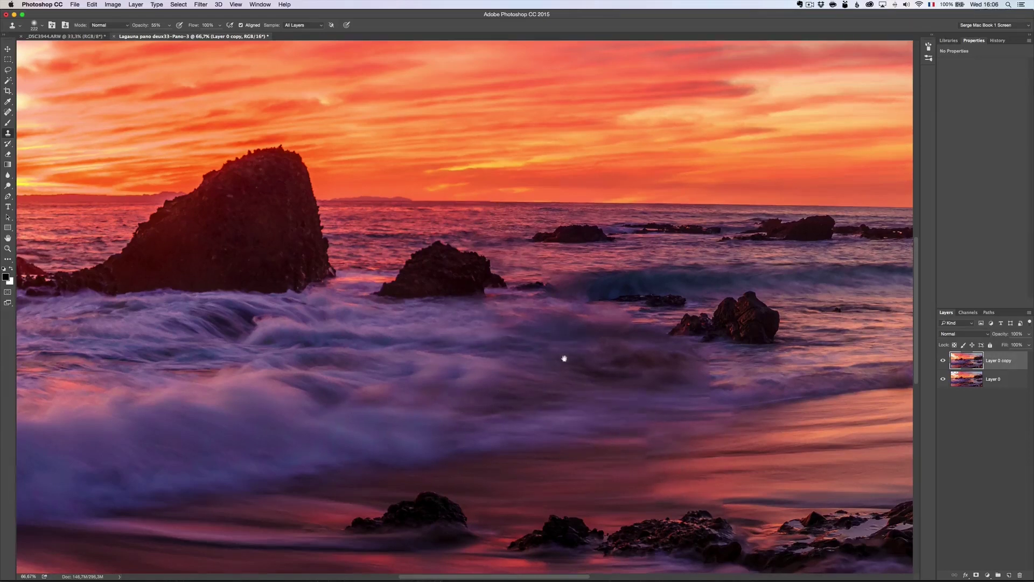
scroll(563, 357, "down", 10)
scroll(660, 335, "up", 7)
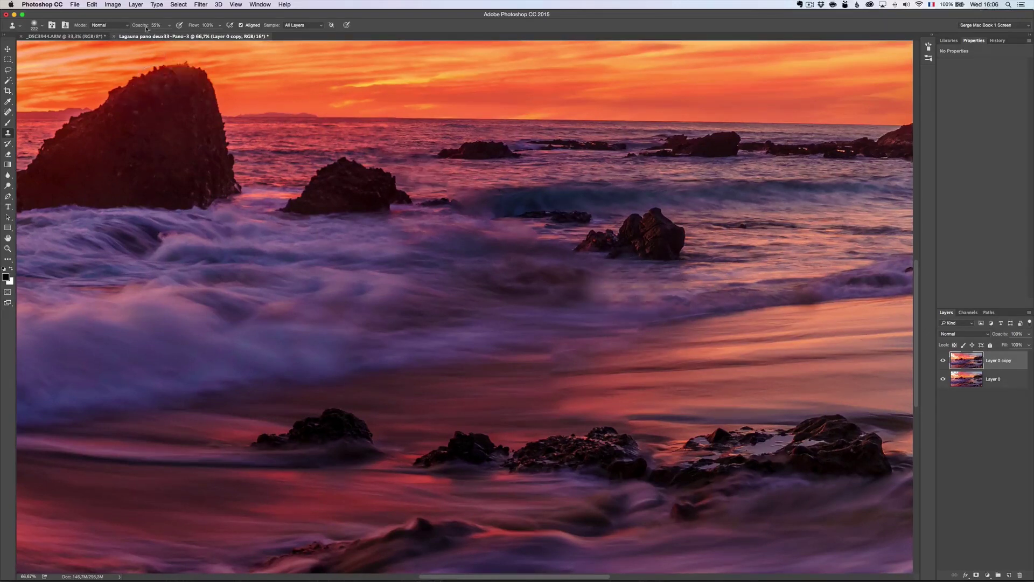
left_click_drag(603, 250, 591, 277)
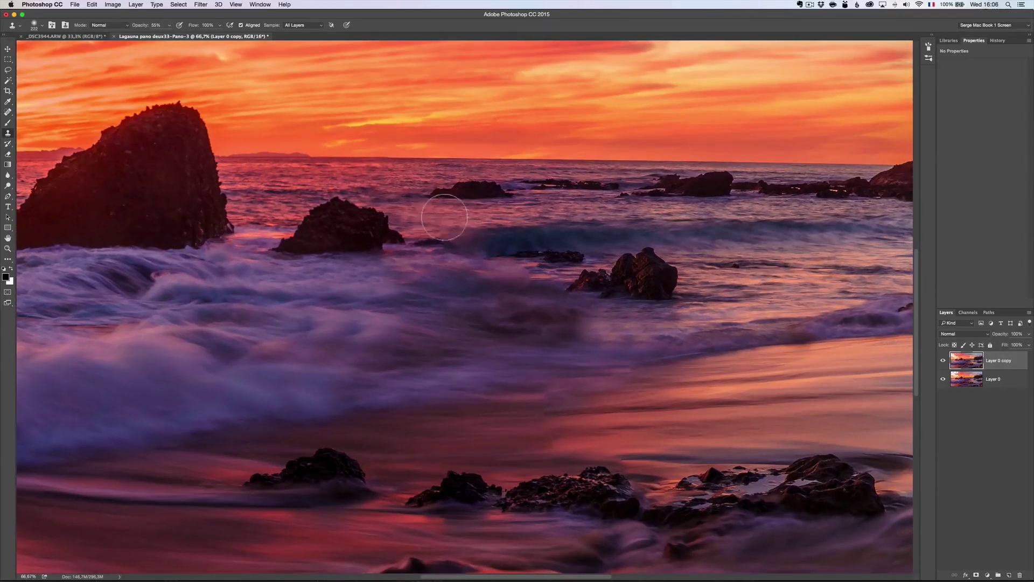
scroll(511, 203, "down", 5)
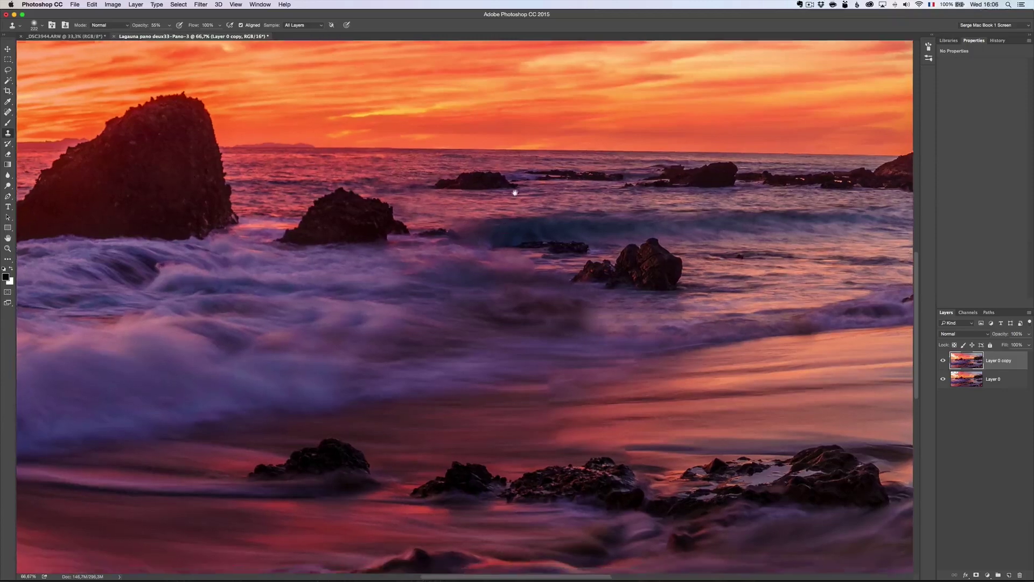
left_click_drag(409, 394, 513, 267)
left_click_drag(431, 135, 589, 360)
left_click_drag(431, 102, 596, 175)
left_click_drag(458, 485, 491, 306)
key("z")
left_click(582, 299, "alt")
left_click(581, 299, "alt")
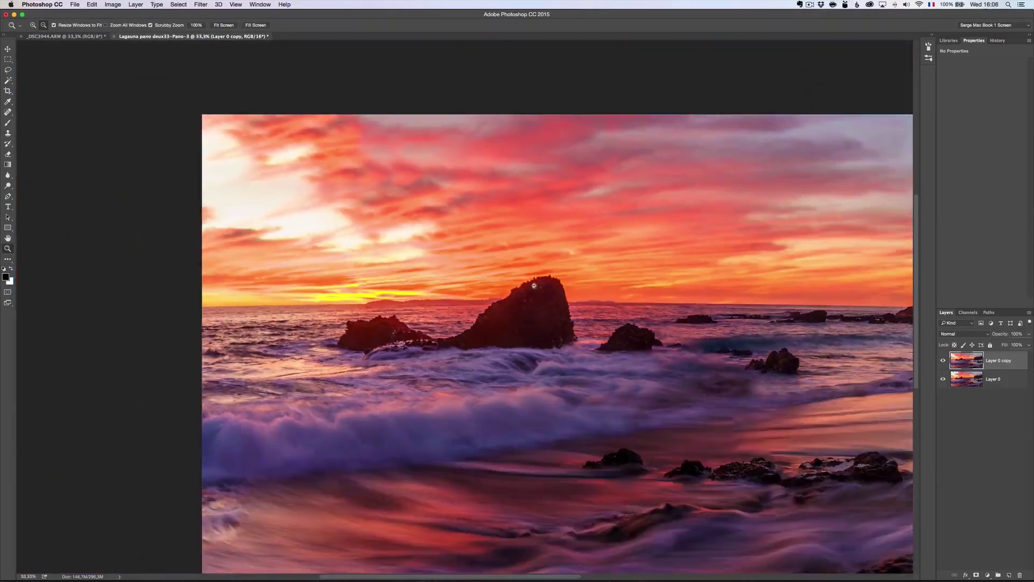
left_click(582, 299, "alt")
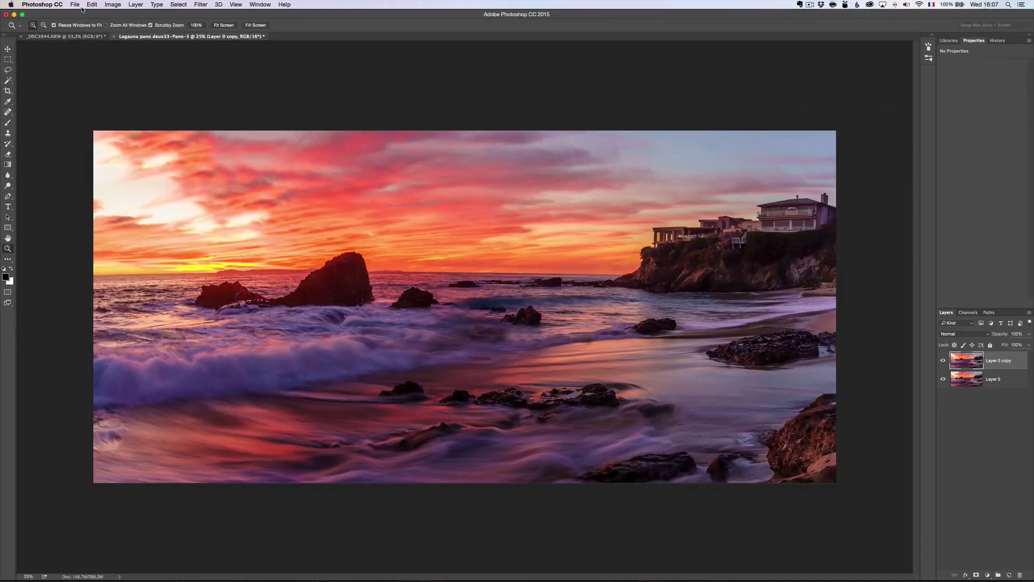
Quit Photoshop, saving the retouched panorama and discarding the changes to _DSC3944.ARW.
key("super+q")
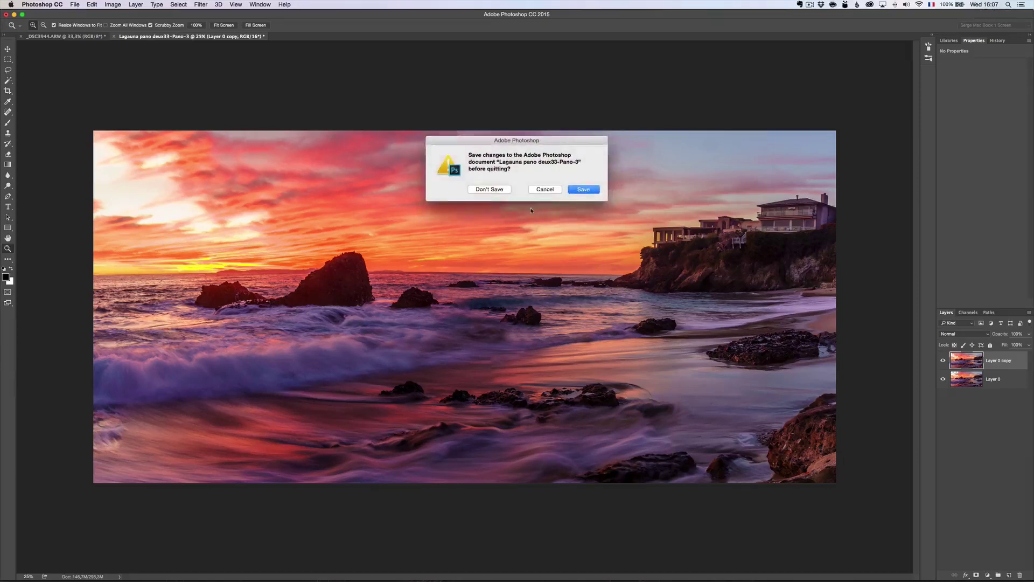
left_click(590, 191)
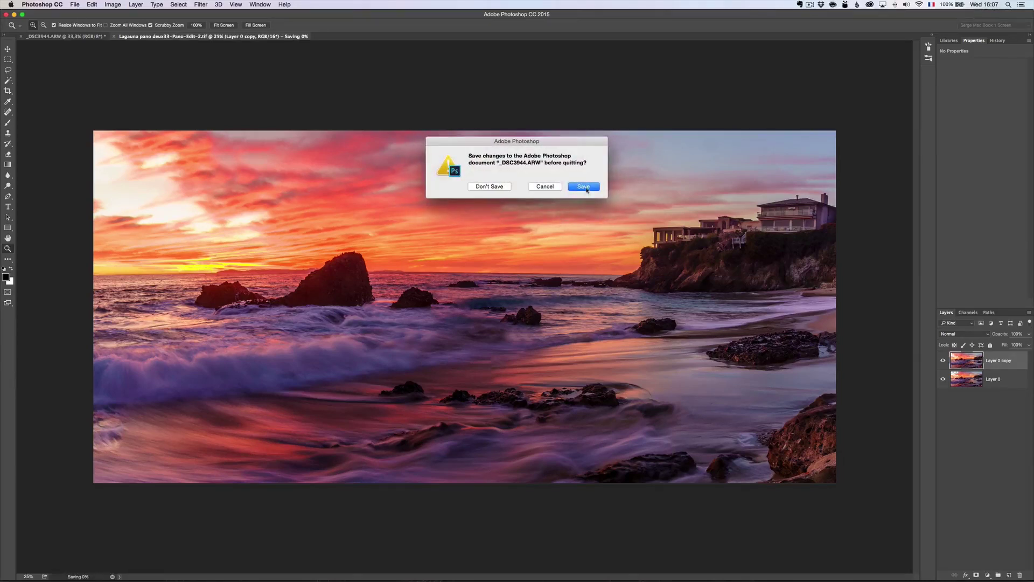
left_click(501, 187)
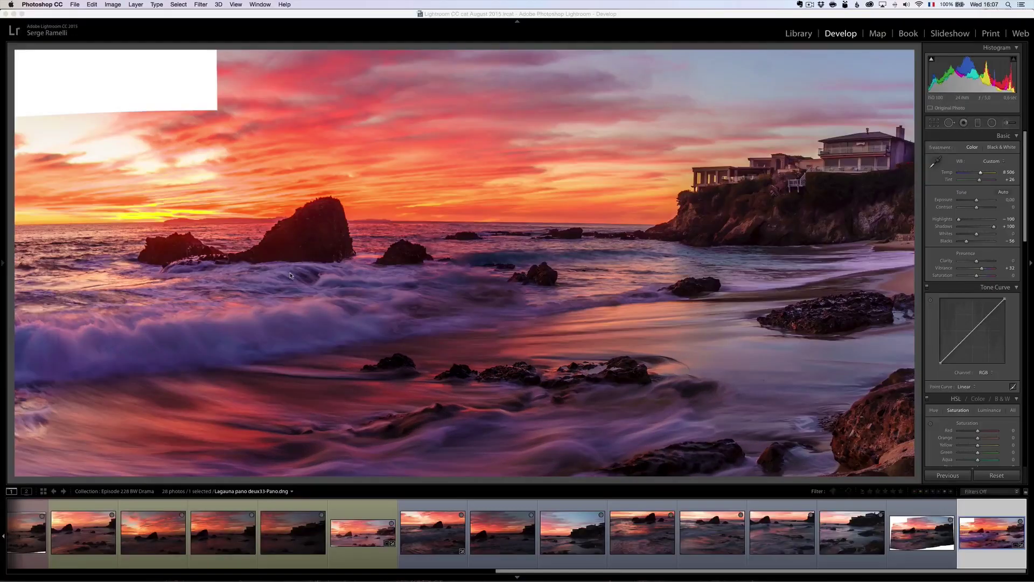
Open the retouched TIFF panorama in Lightroom and inspect the waves and rocks up close.
left_click(912, 531)
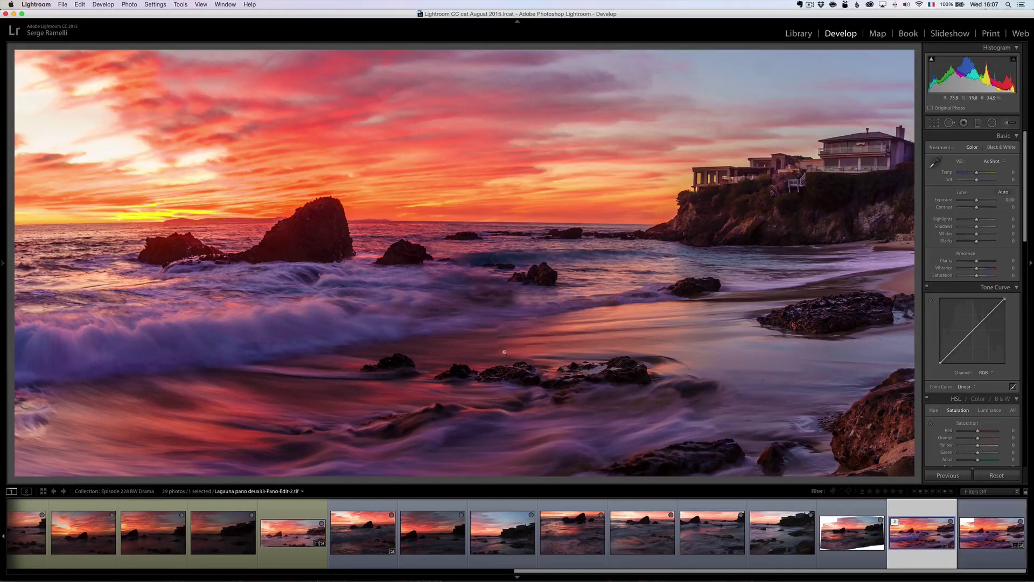
left_click(496, 325)
left_click(503, 341)
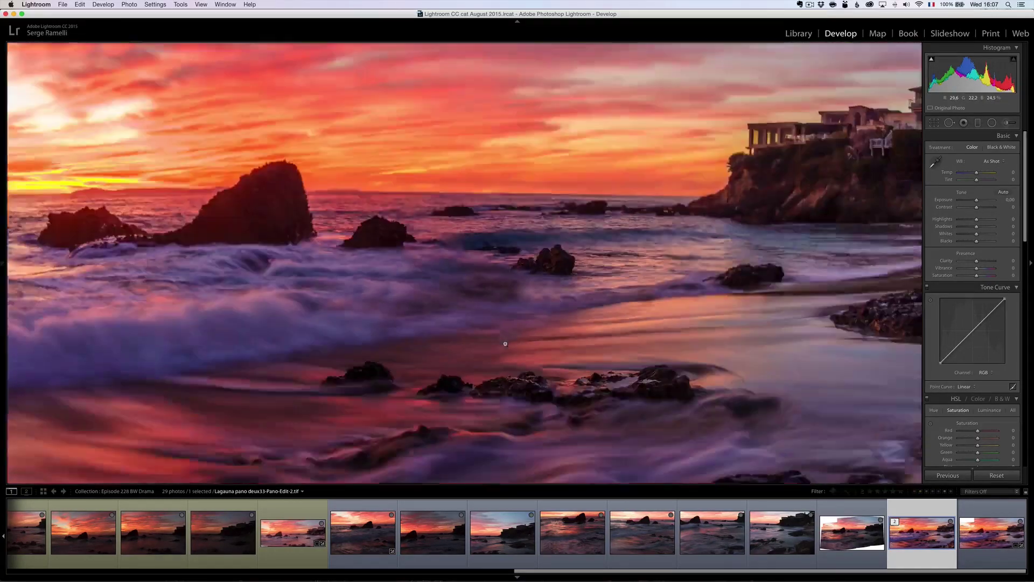
Open the original TIFF panorama Lagauna pano deux33-Pano-Edit-2.tif for editing in Photoshop, without making a copy.
right_click(951, 539)
mouse_move(931, 400)
left_click(872, 402)
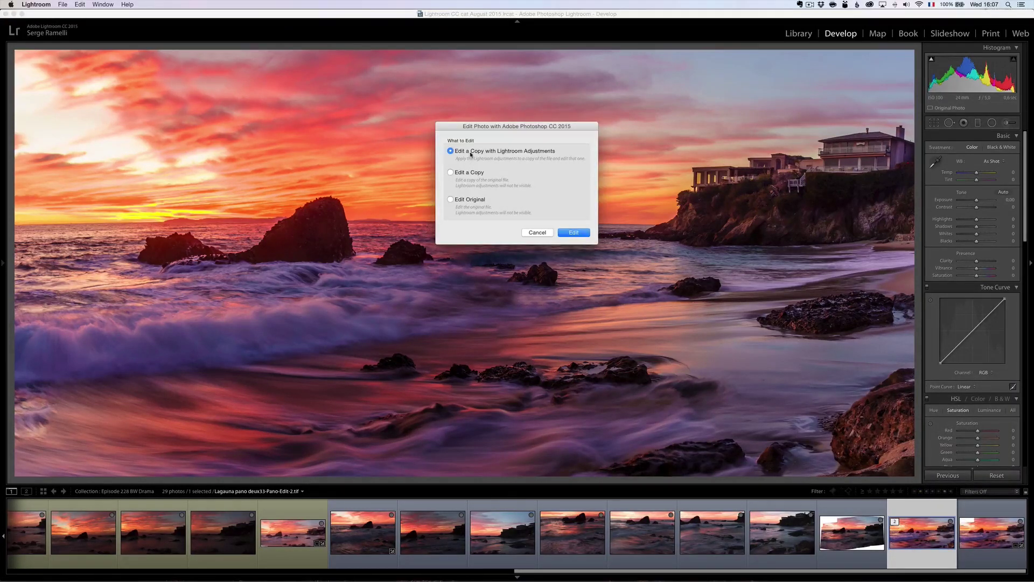
left_click(477, 174)
left_click(472, 200)
left_click(582, 236)
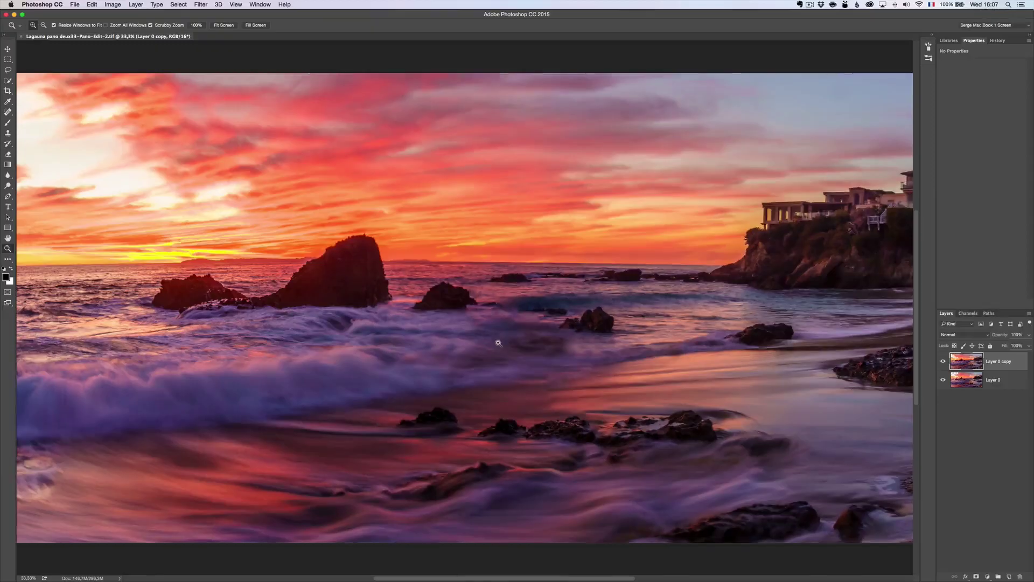
Retouch the blending flaws where the wave meets the wet sand in the middle of the beach, using the Clone Stamp.
left_click(571, 377)
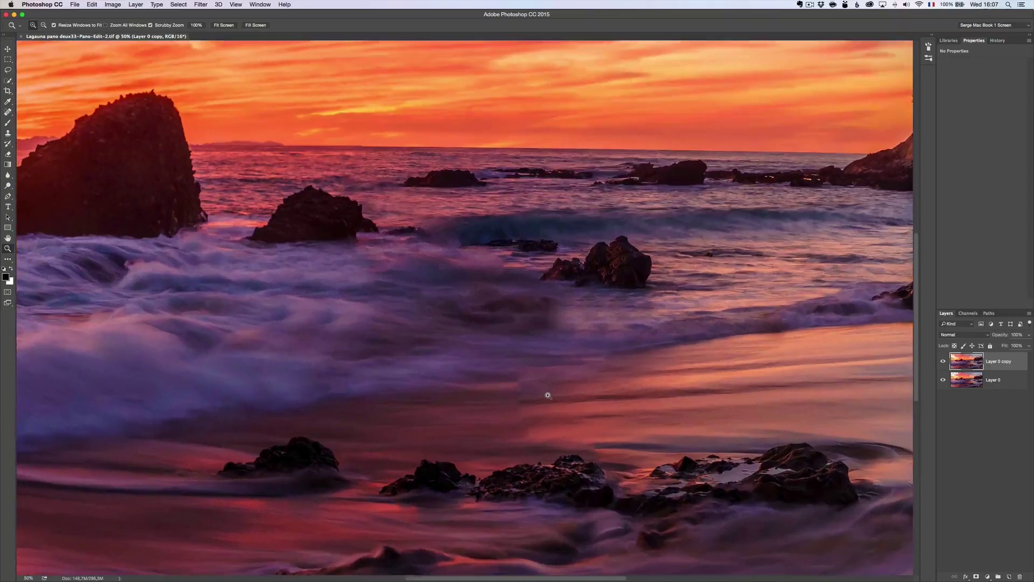
key("s")
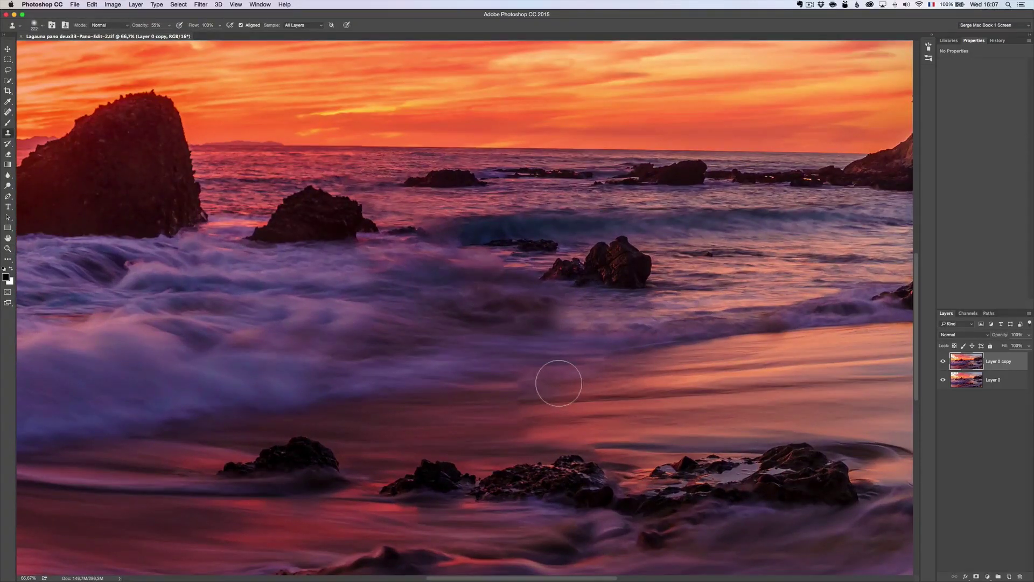
left_click(575, 379, "alt")
mouse_move(526, 381)
left_mouse_down()
mouse_move(515, 381)
mouse_move(543, 389)
left_mouse_up()
left_click(425, 384, "alt")
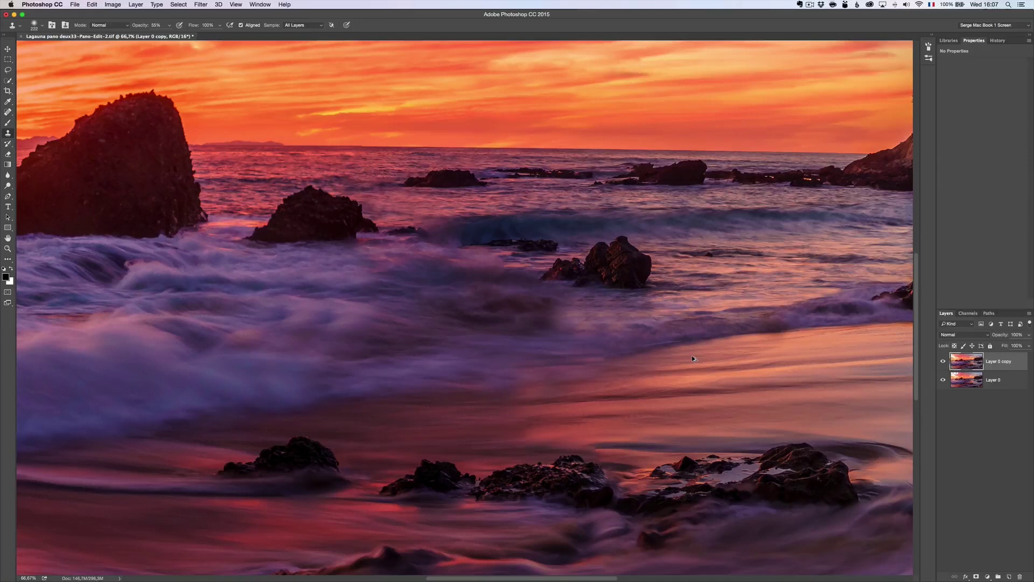
left_click(712, 335, "alt")
left_click_drag(609, 348, 599, 350)
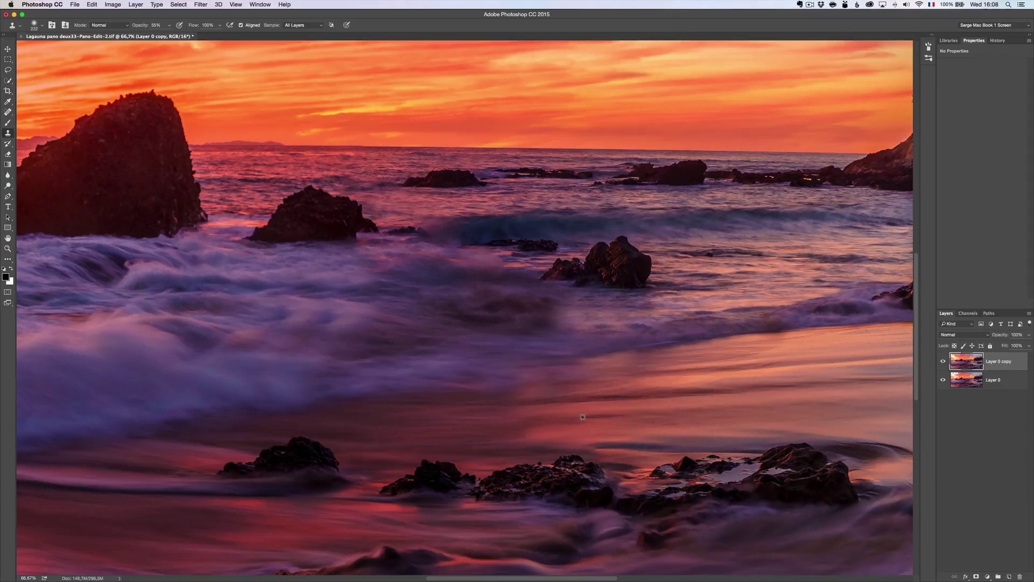
Check the rest of the retouched panorama, close it with the changes saved, and return to Lightroom.
left_click_drag(702, 385, 718, 464)
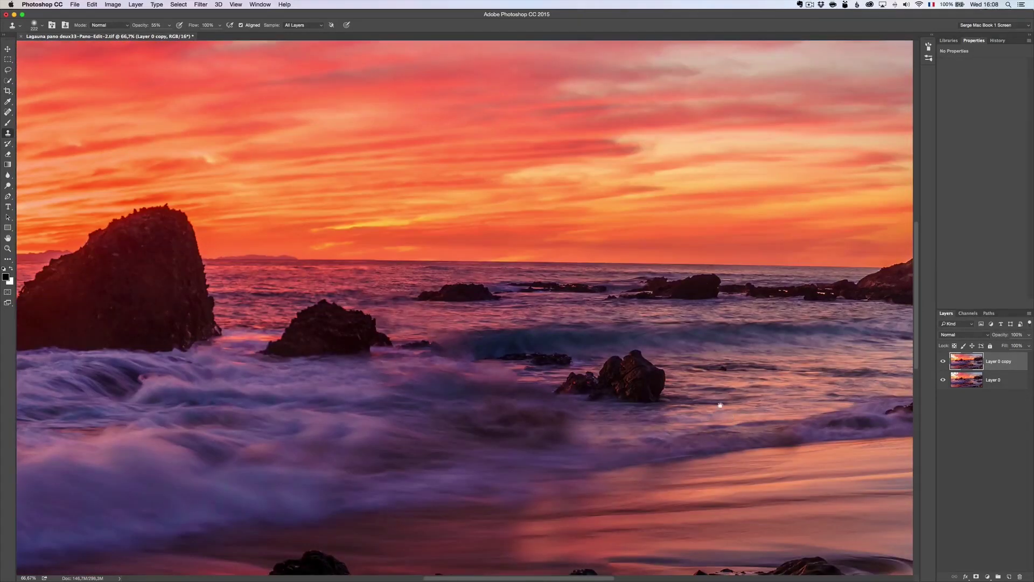
left_click_drag(728, 377, 508, 300)
mouse_move(623, 312)
left_mouse_down()
mouse_move(501, 298)
mouse_move(364, 312)
left_mouse_up()
key("z")
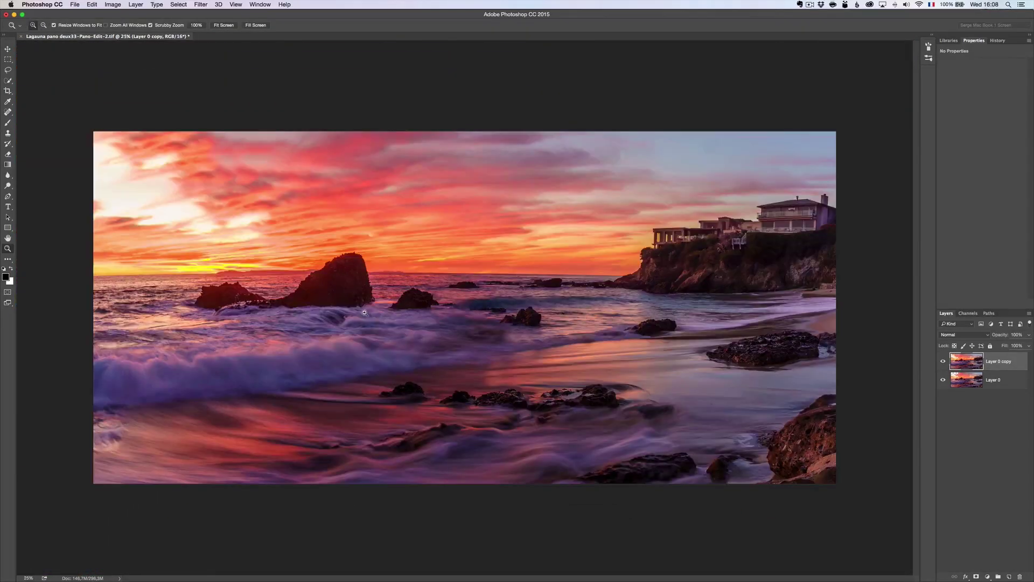
left_click(76, 5)
left_click(83, 57)
left_click(591, 191)
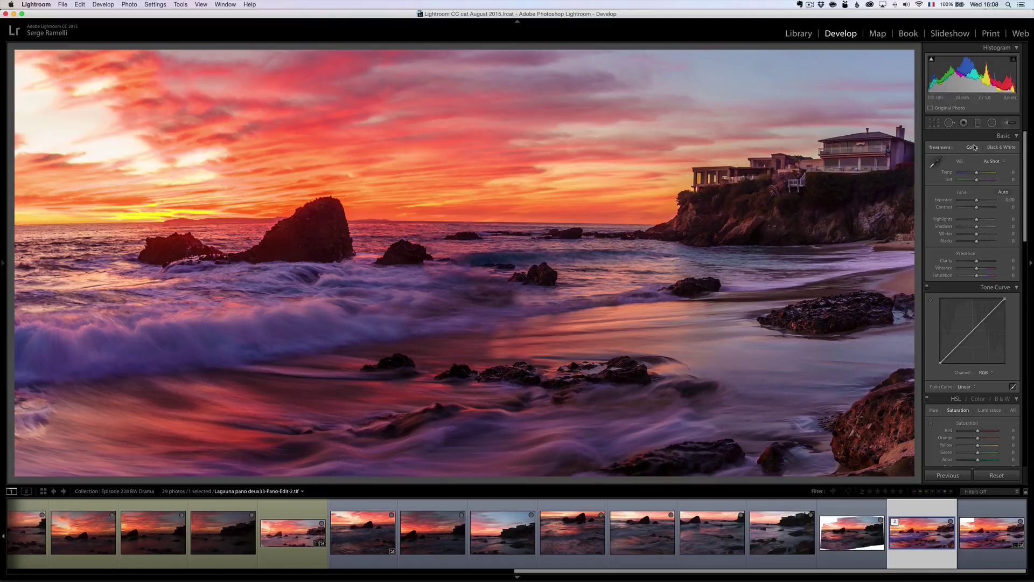
Warm and brighten the waves and foreground water with an Adjustment Brush at Temp 39 and Exposure 1.72.
left_click(1006, 123)
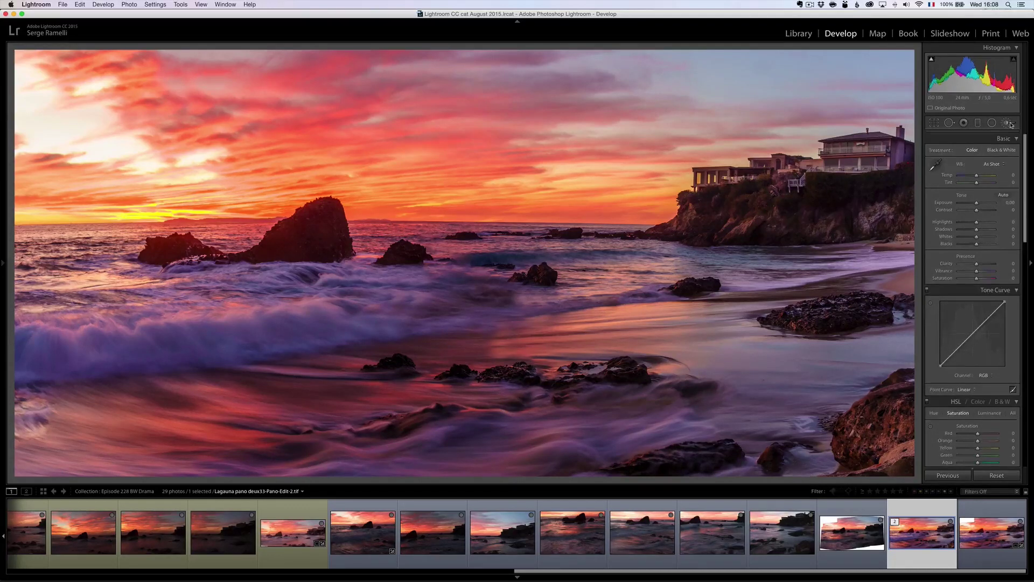
left_click(973, 151)
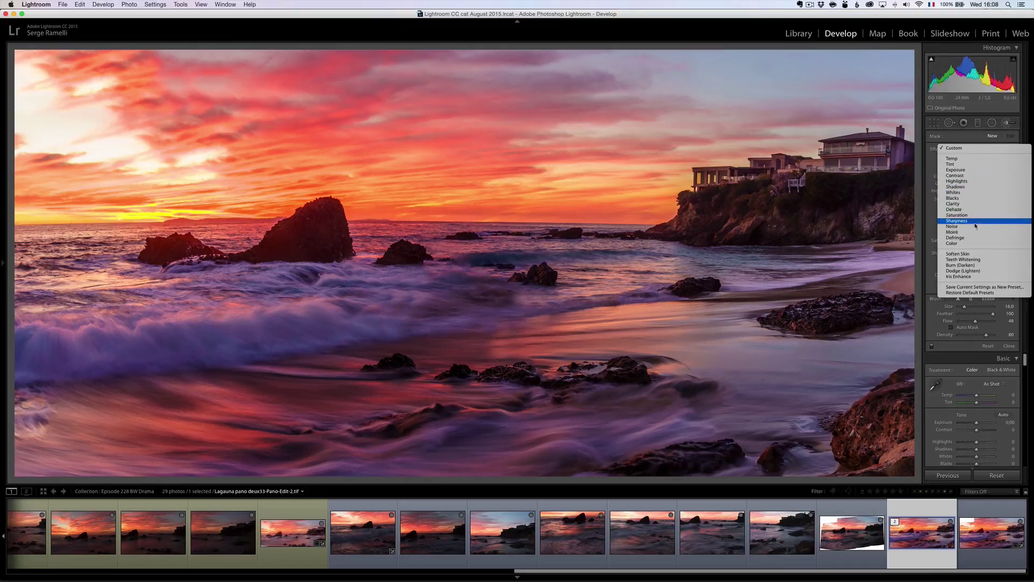
left_click(968, 161)
left_click_drag(976, 157, 983, 157)
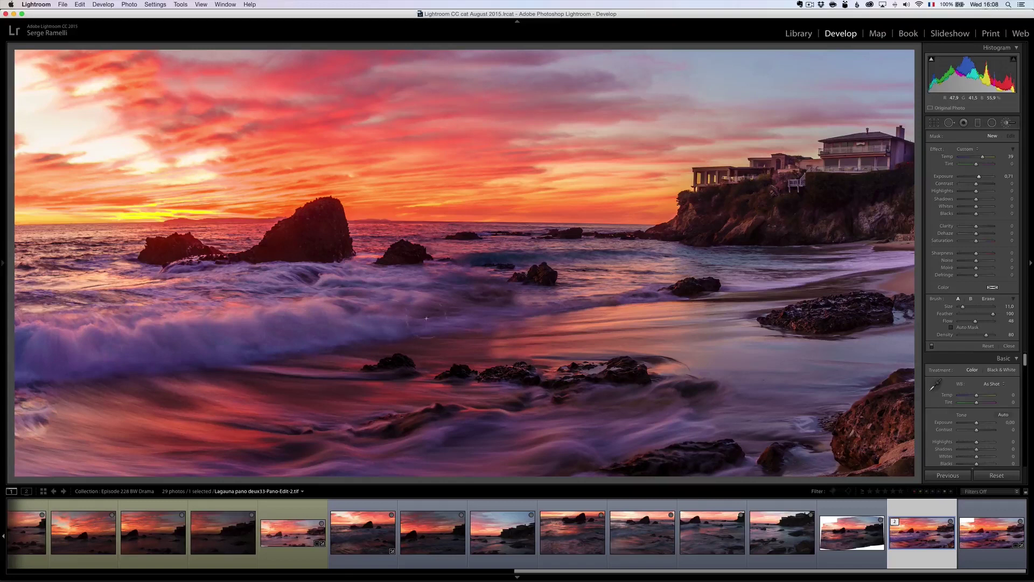
mouse_move(756, 268)
left_mouse_down()
mouse_move(600, 448)
mouse_move(674, 432)
left_mouse_up()
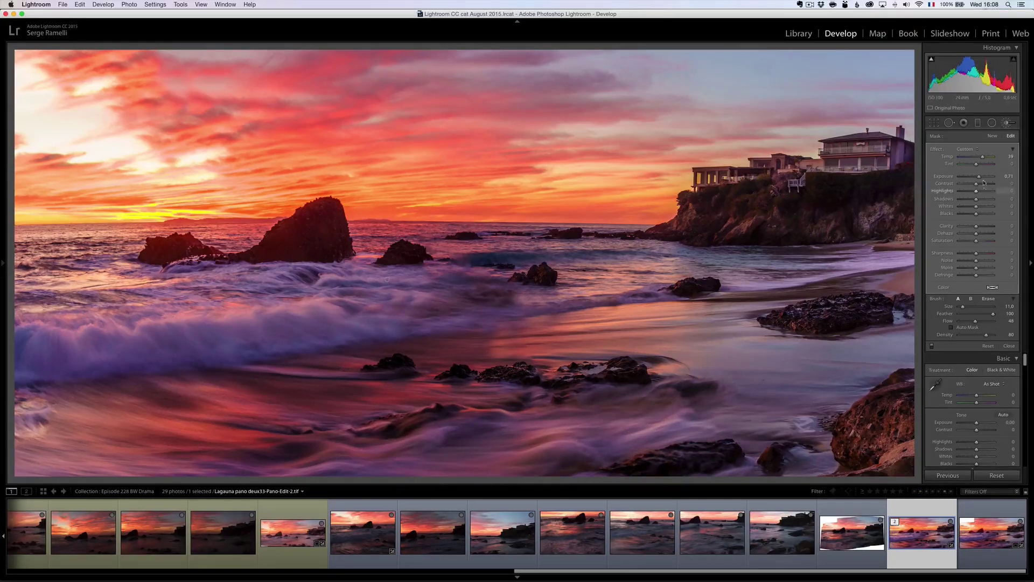
left_click_drag(980, 179, 984, 180)
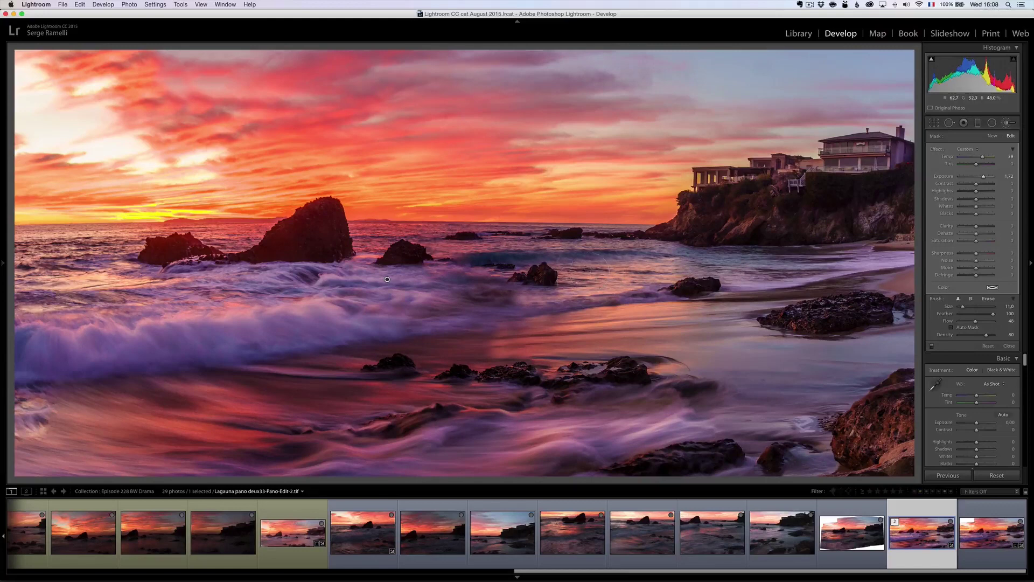
left_click_drag(604, 272, 830, 263)
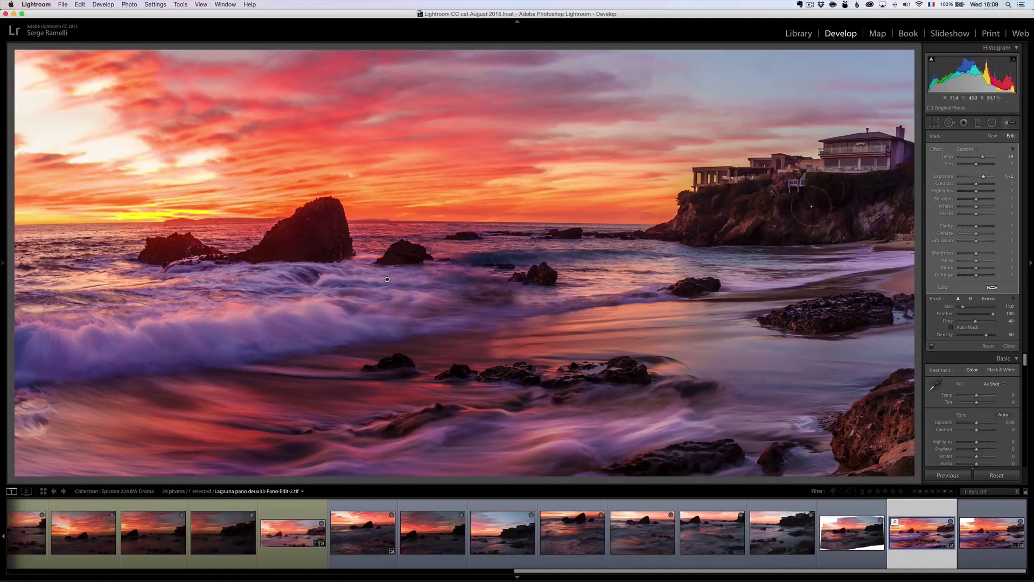
Darken the sky with a slightly tilted Graduated Filter ending below the horizon, with Exposure -0.58 and Highlights -30.
left_click(978, 123)
left_click_drag(434, 118, 446, 215)
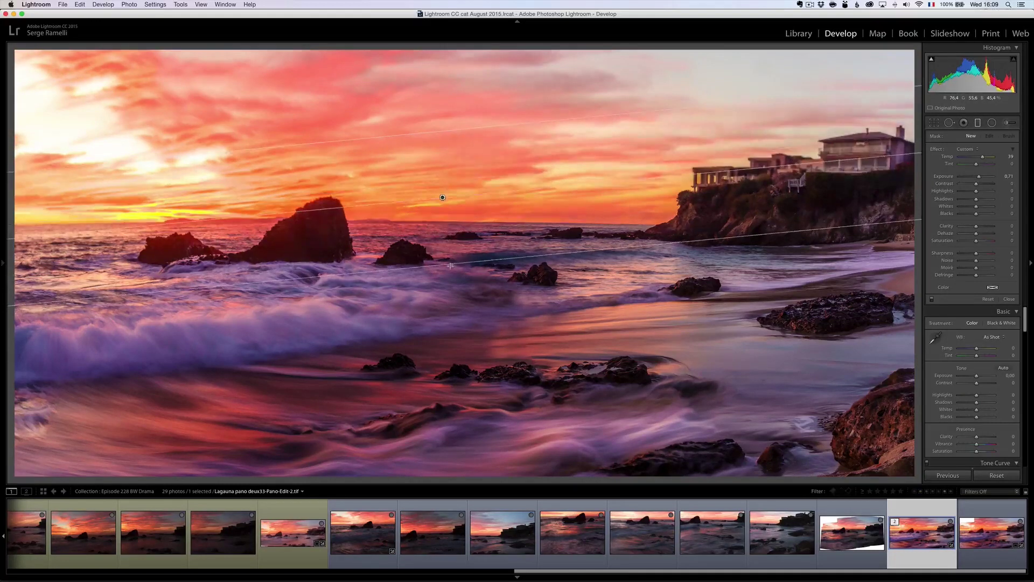
left_click(973, 150)
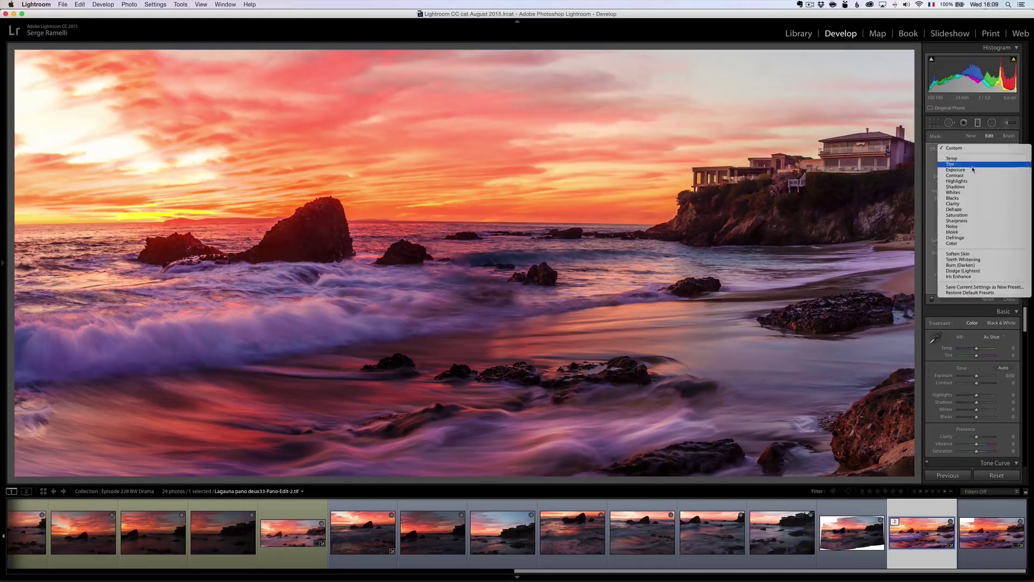
left_click(987, 173)
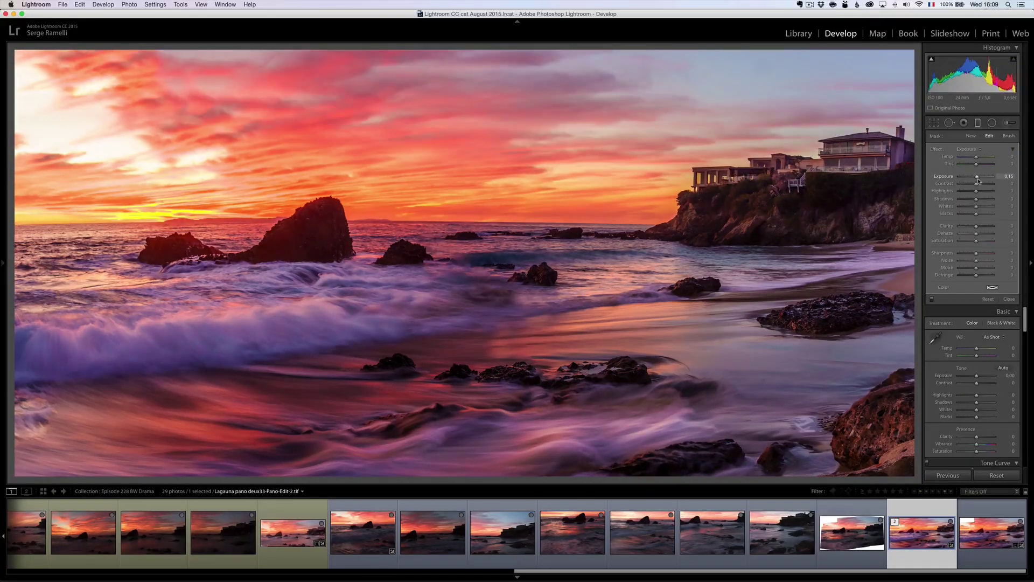
mouse_move(977, 179)
left_mouse_down()
mouse_move(962, 194)
mouse_move(972, 191)
left_mouse_up()
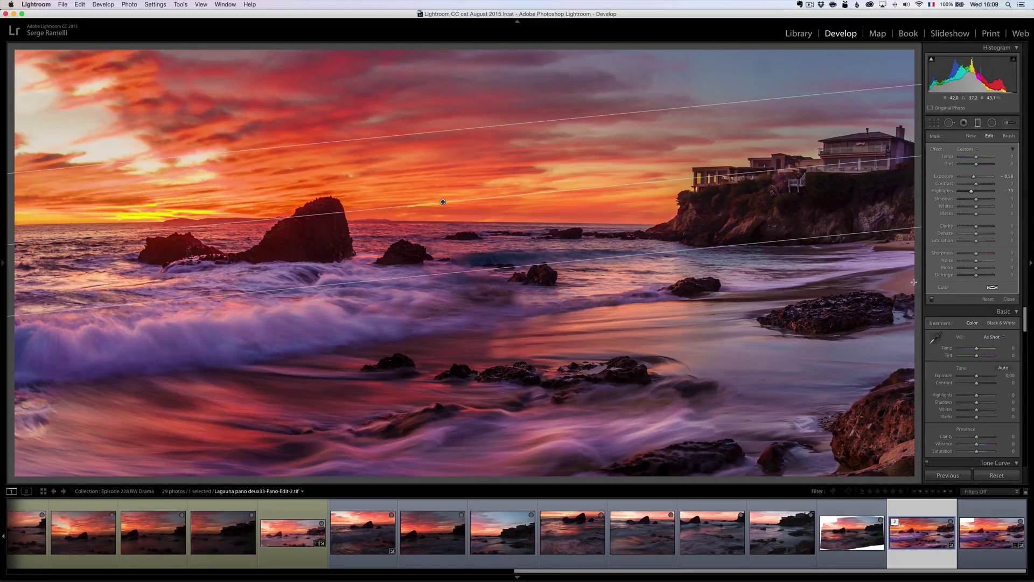
left_click(1009, 300)
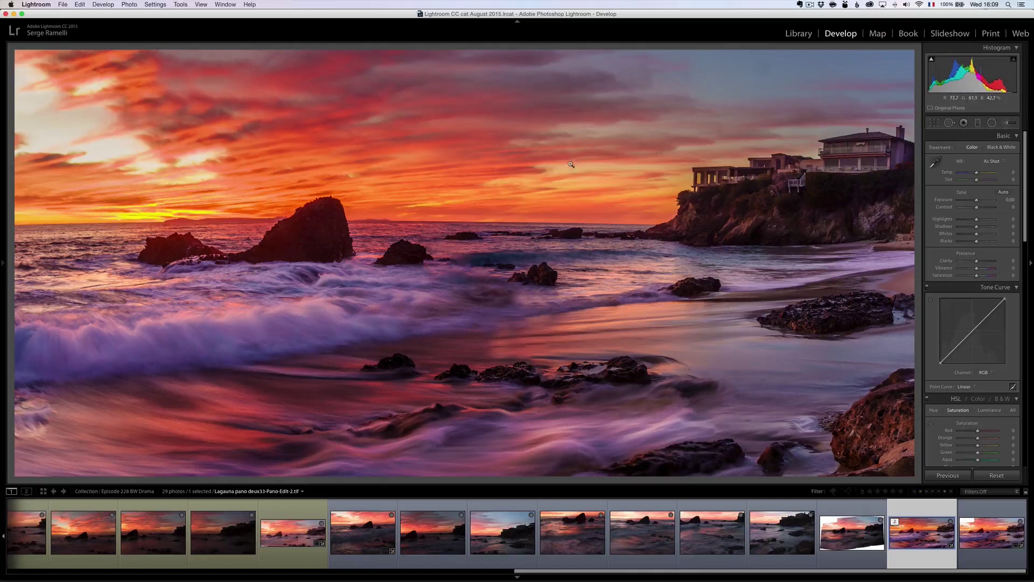
Compare one of the unedited source shots with the finished panorama.
left_click(376, 538)
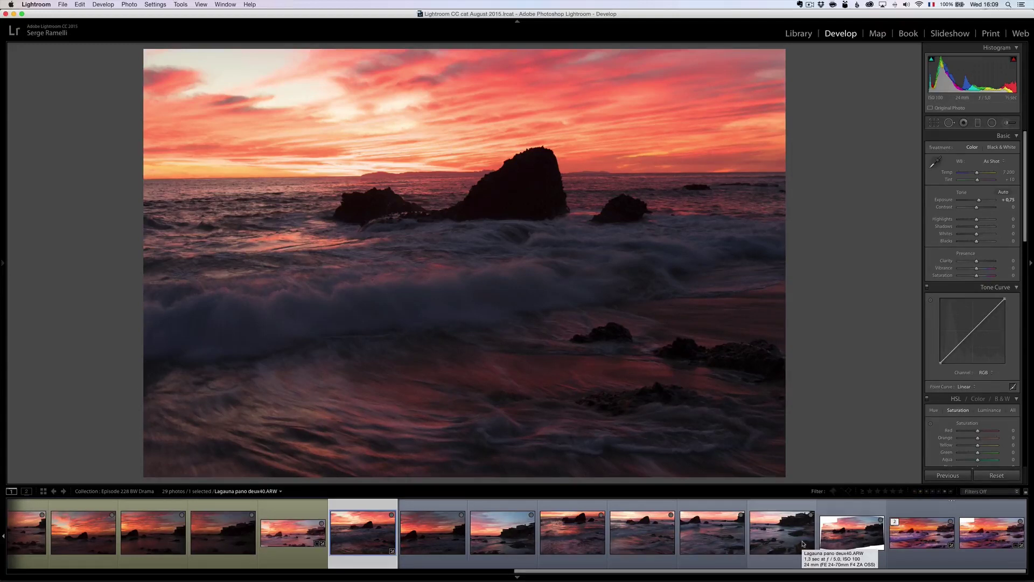
left_click(917, 531)
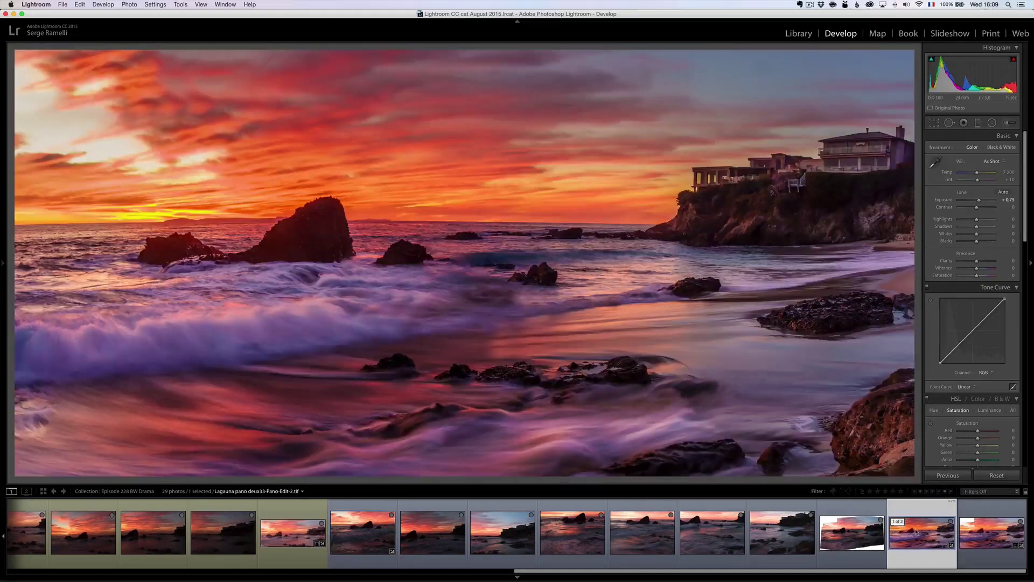